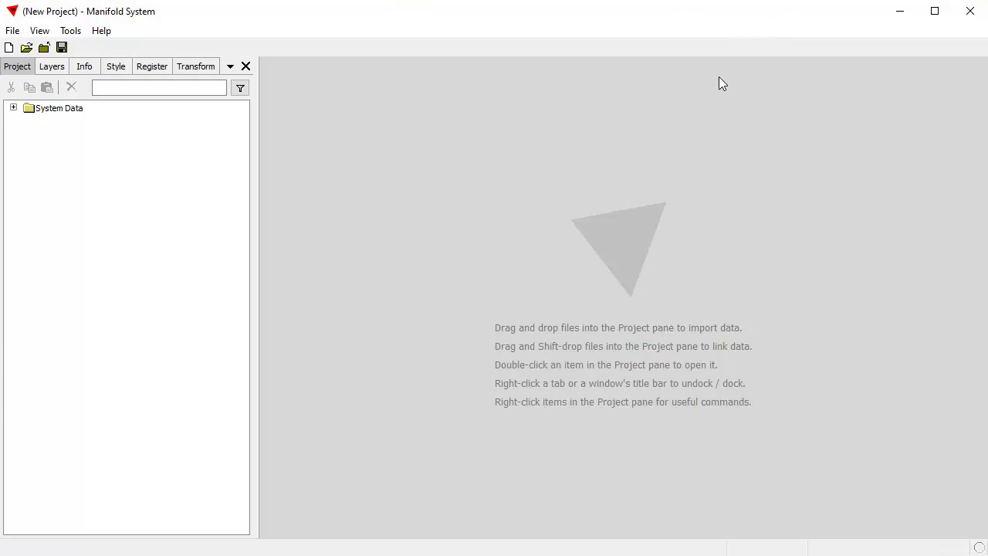
Narrow the Manifold window so the File Explorer folder "drag and drop" sits beside it, fully in view.
left_click_drag(986, 360, 651, 336)
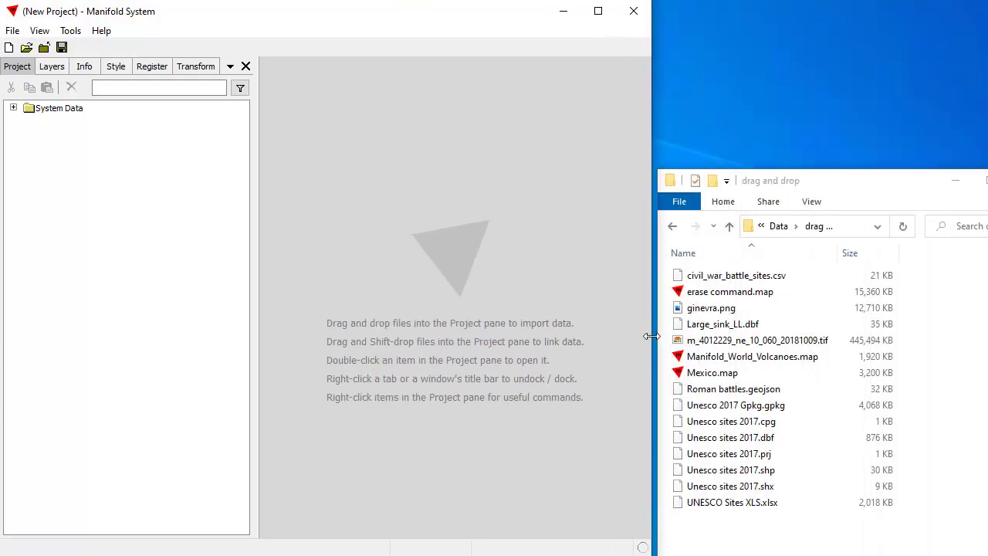
left_click_drag(875, 180, 879, 61)
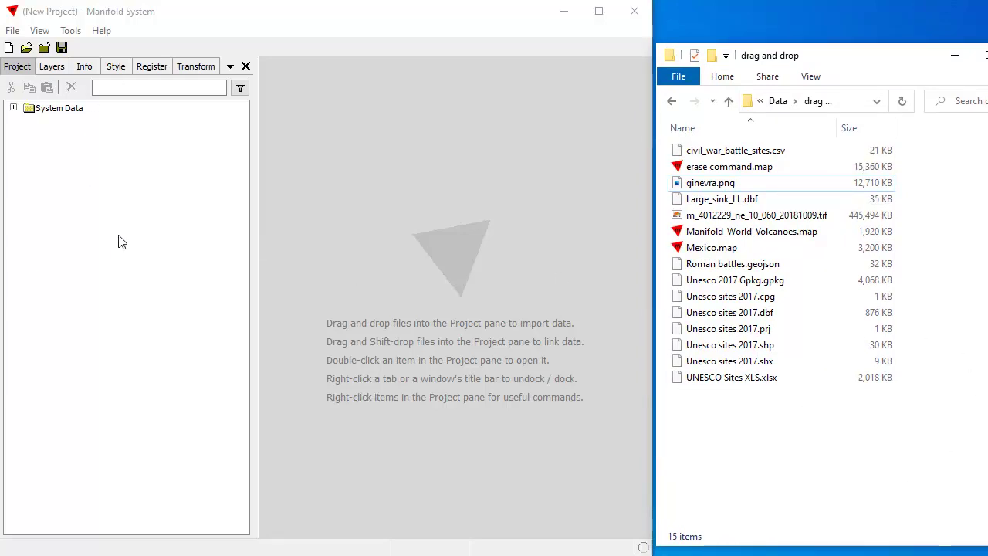
left_click(298, 20)
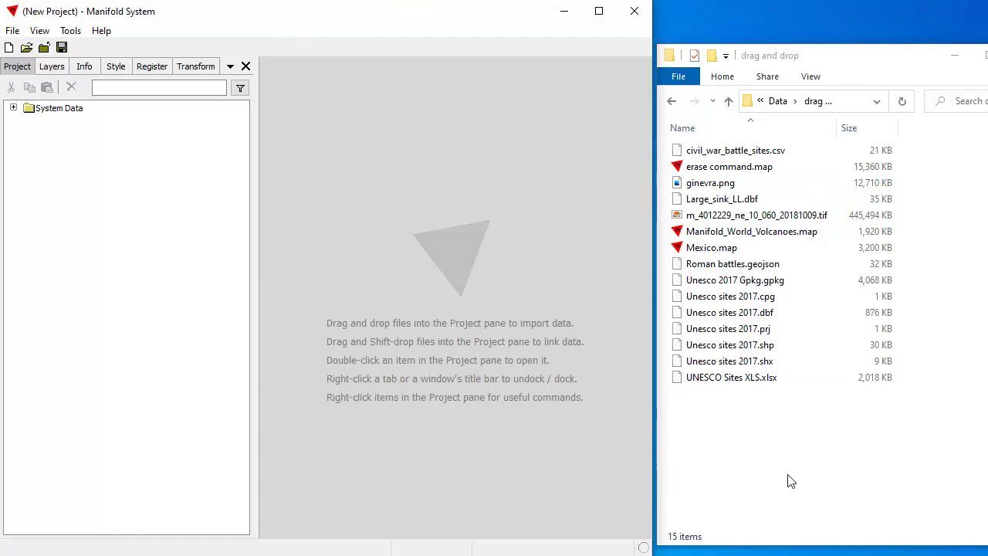
Load Mexico.map from the File Explorer folder into the empty project and open its map.
left_click(748, 253)
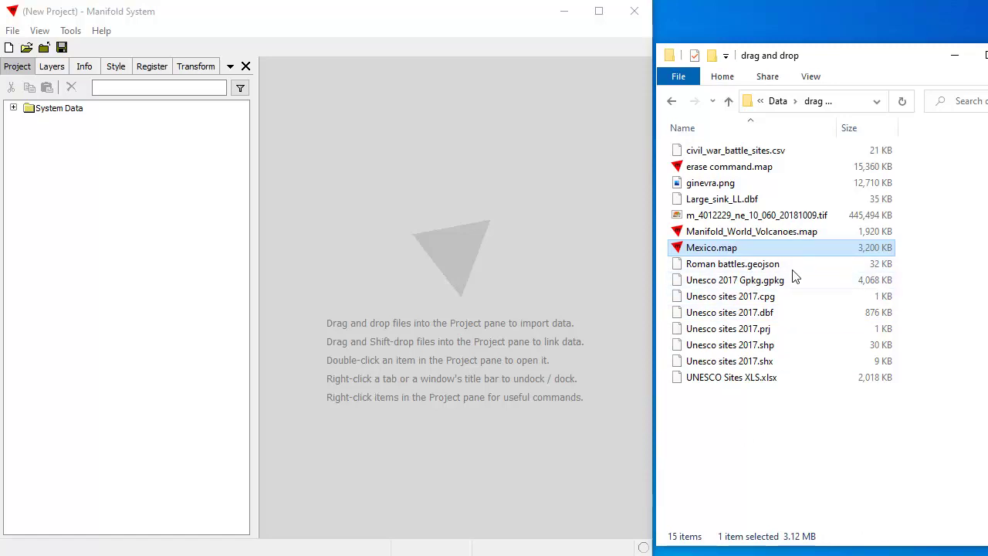
left_click_drag(784, 247, 229, 233)
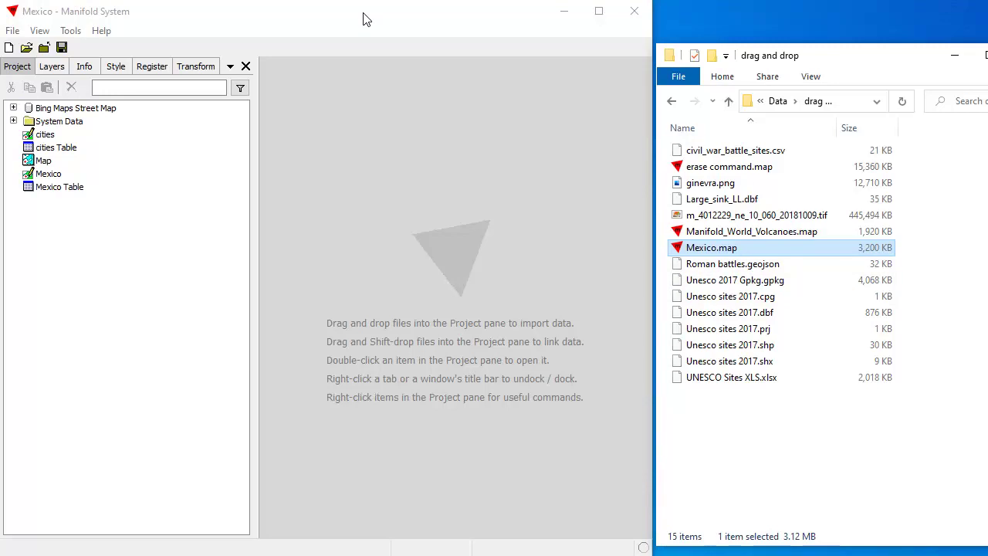
double_click(43, 160)
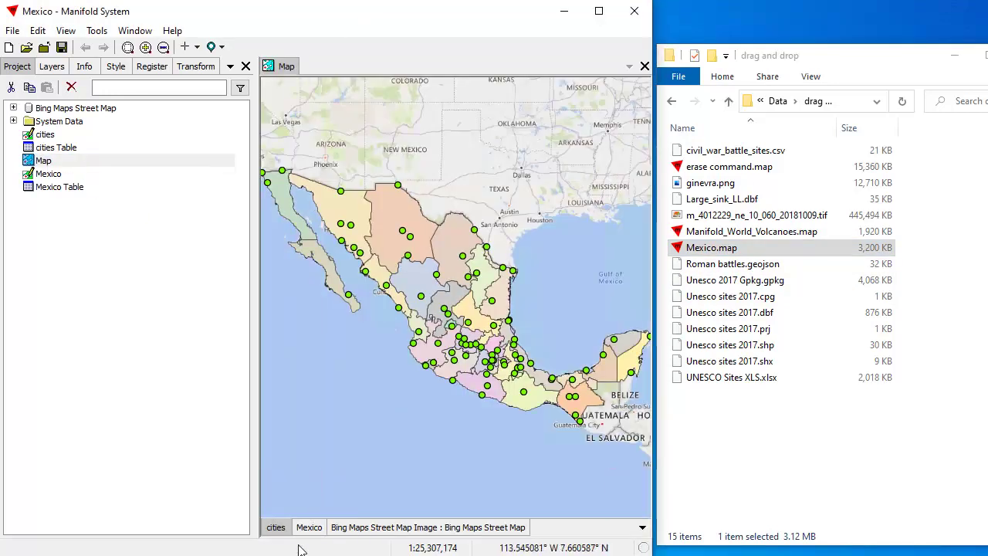
Hide the cities layer in the Mexico map.
left_click(280, 531, "shift")
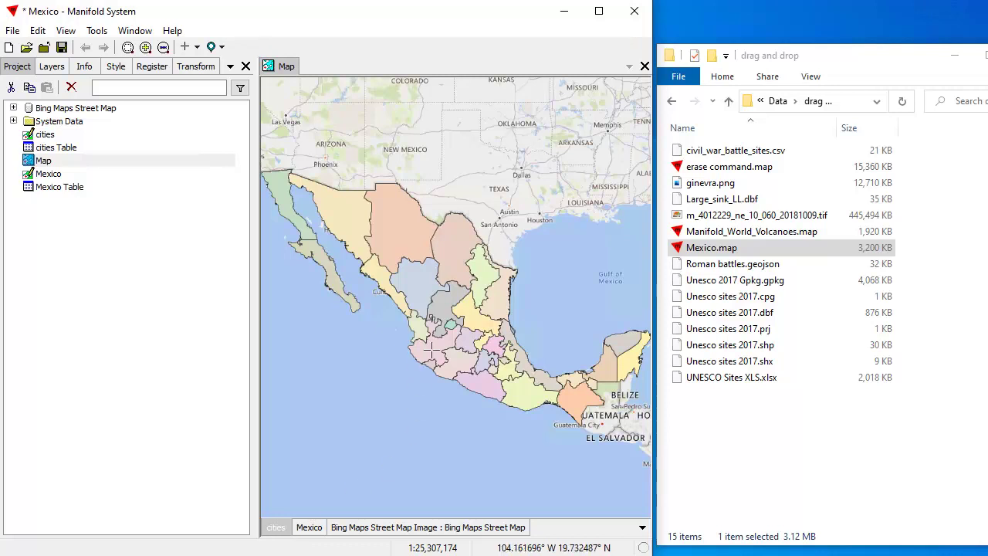
left_click_drag(389, 230, 480, 351)
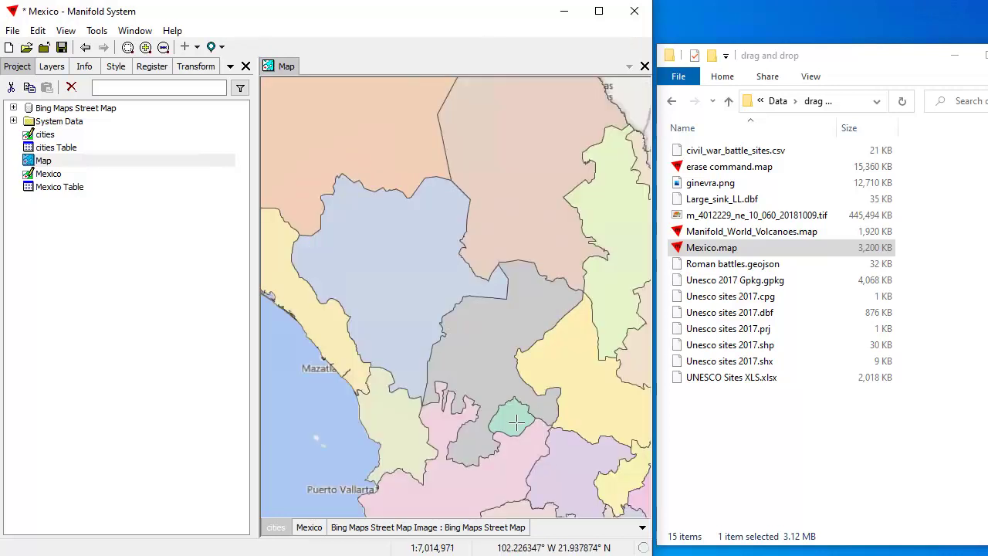
Start a new project without saving the changes to Mexico, and widen the program window slightly.
left_click(10, 49)
left_click(654, 433)
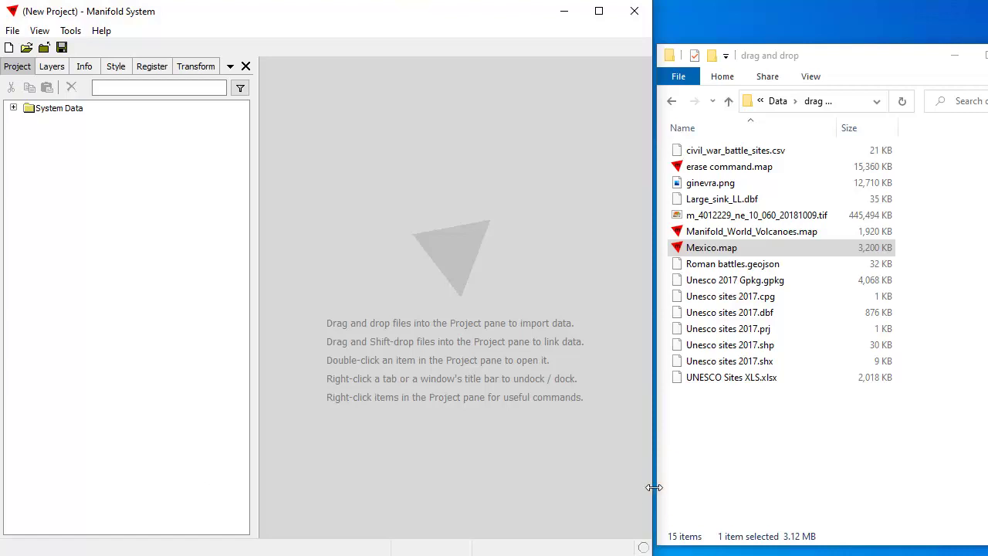
left_click_drag(652, 485, 656, 487)
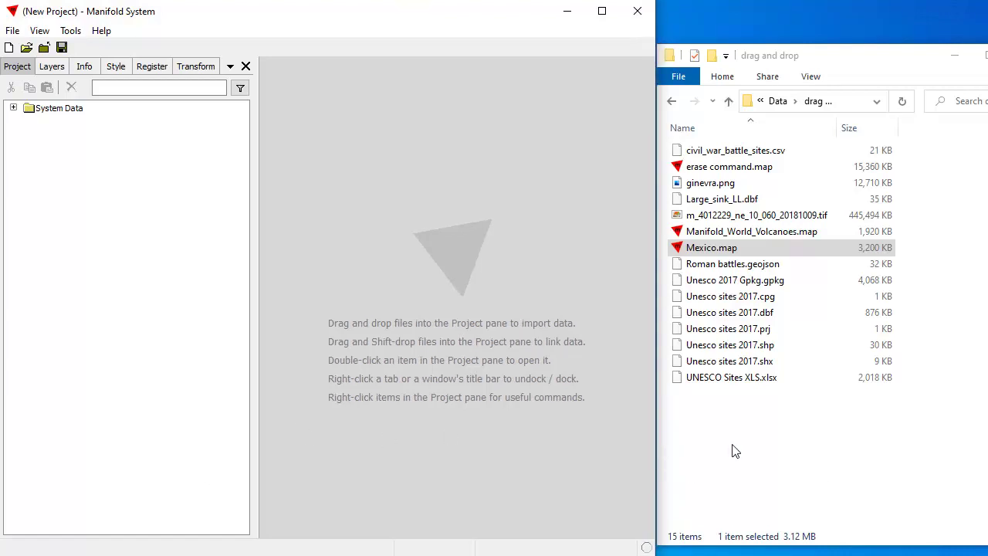
Load Manifold_World_Volcanoes.map from the File Explorer folder into the empty project and open its map.
left_click(794, 231)
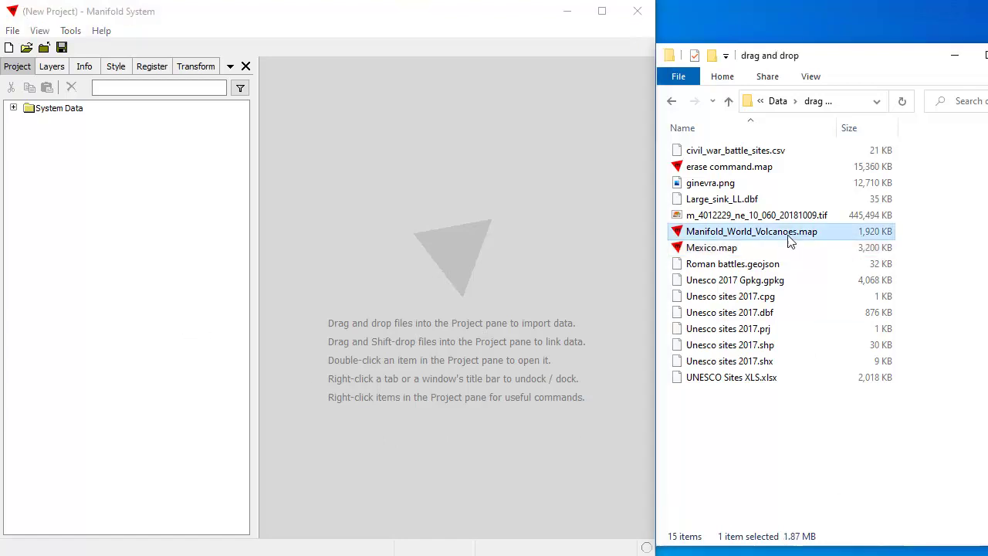
left_click_drag(822, 240, 154, 222)
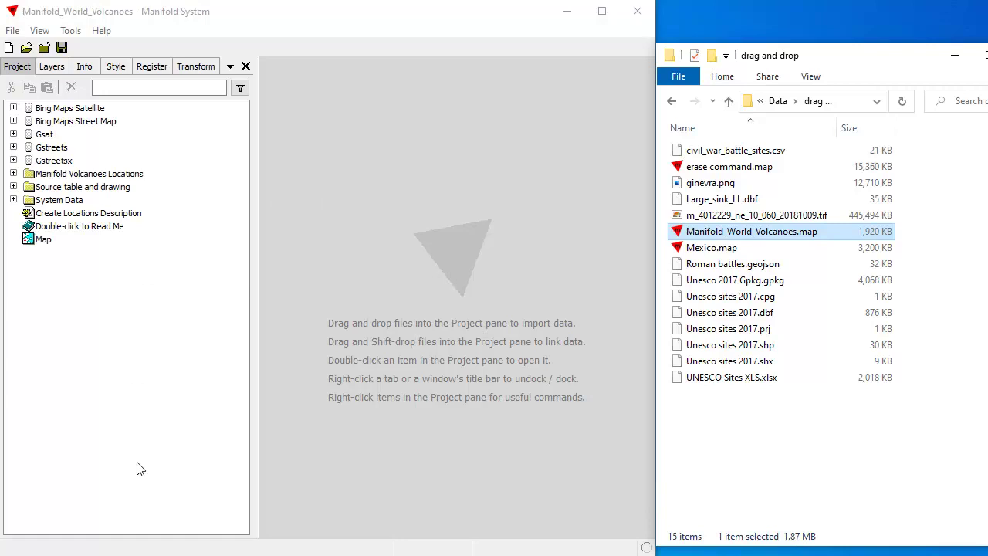
double_click(35, 242)
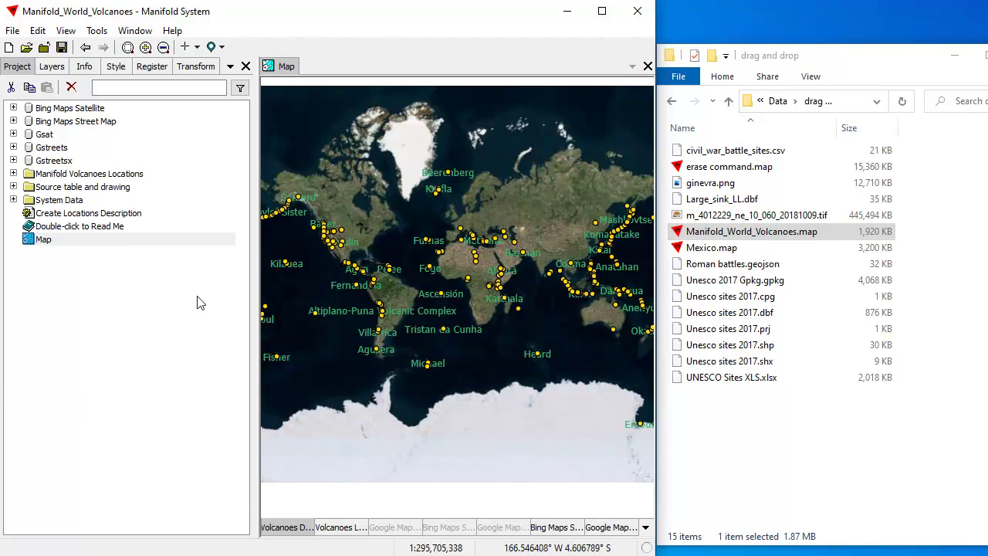
Replace the volcanoes project with erase command.map from the File Explorer folder and inspect Map Great Lakes.
left_click(795, 167)
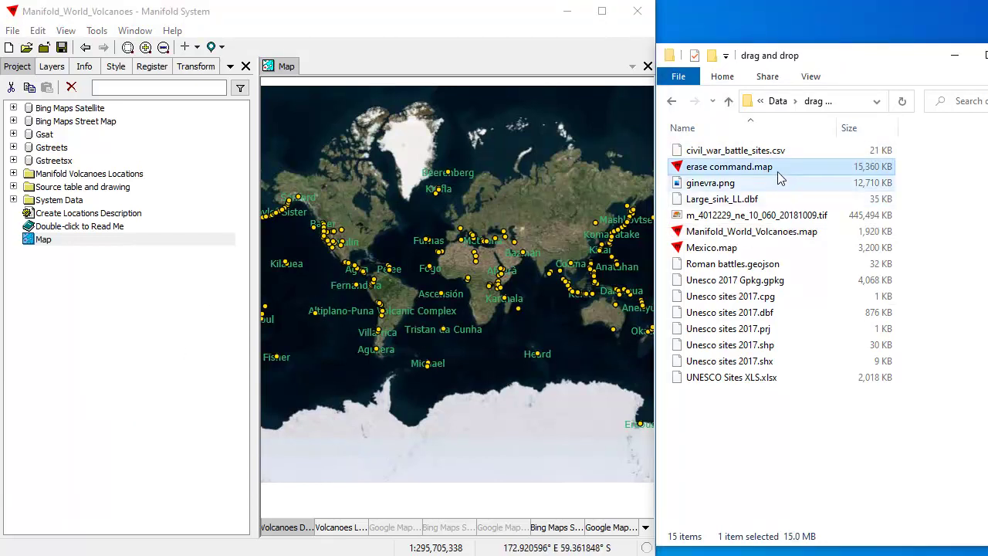
mouse_move(799, 171)
left_mouse_down()
mouse_move(246, 279)
mouse_move(195, 307)
left_mouse_up()
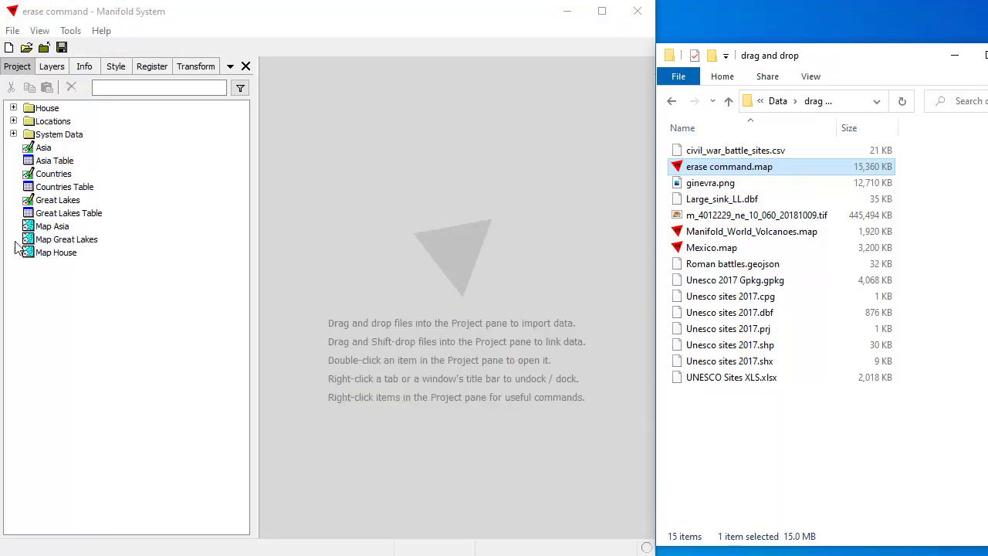
double_click(83, 241)
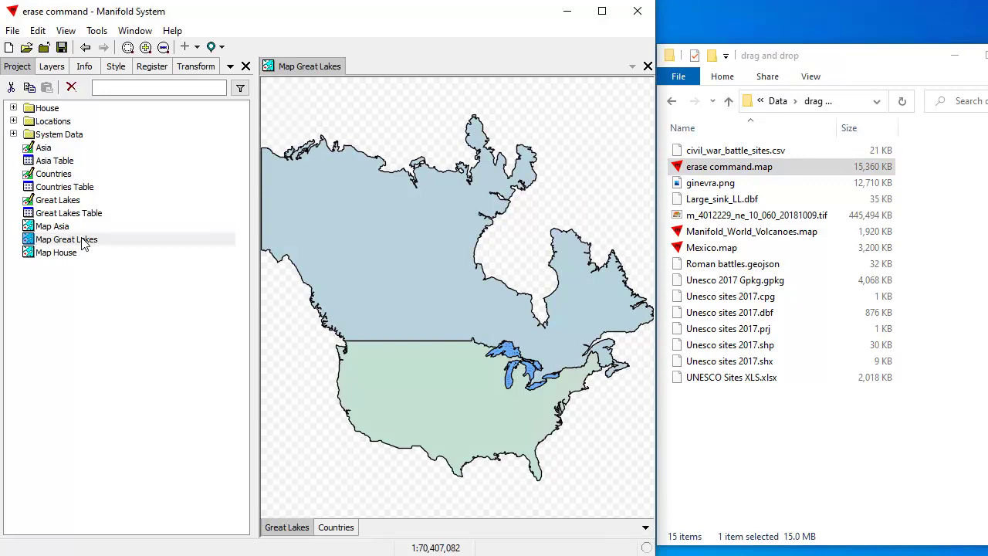
scroll(549, 396, "up", 3)
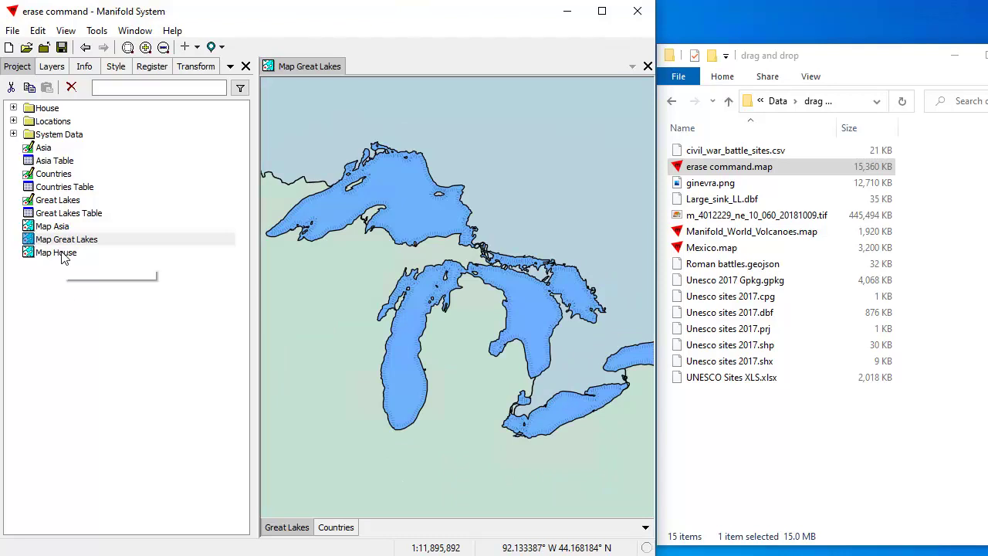
Open Map House and Map Asia and examine the house plan and Southeast Asia.
mouse_move(64, 260)
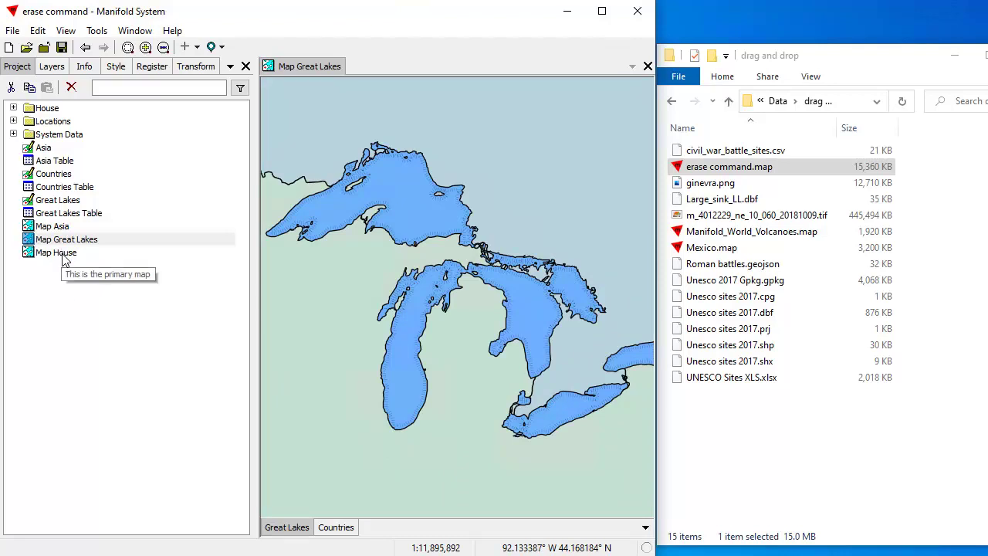
double_click(64, 257)
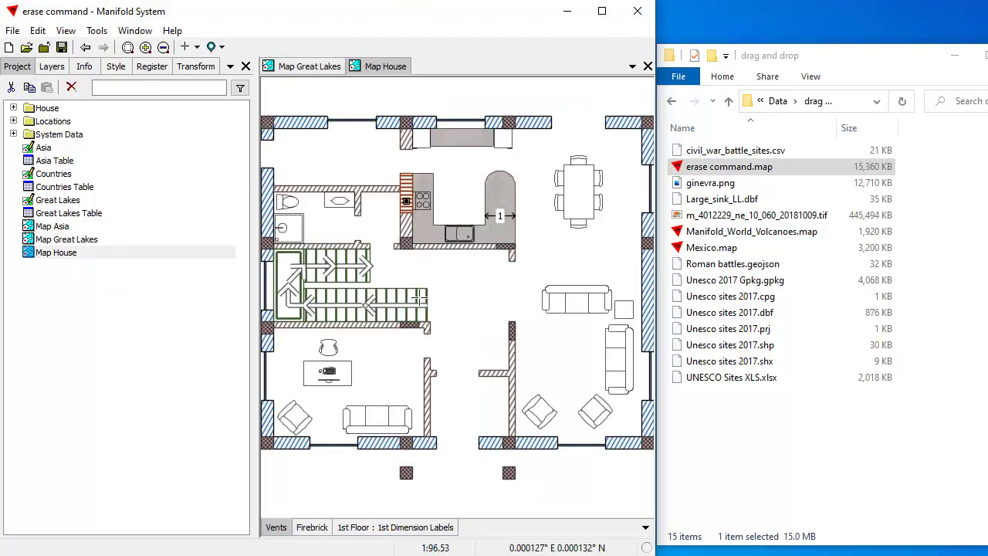
scroll(622, 344, "up", 1)
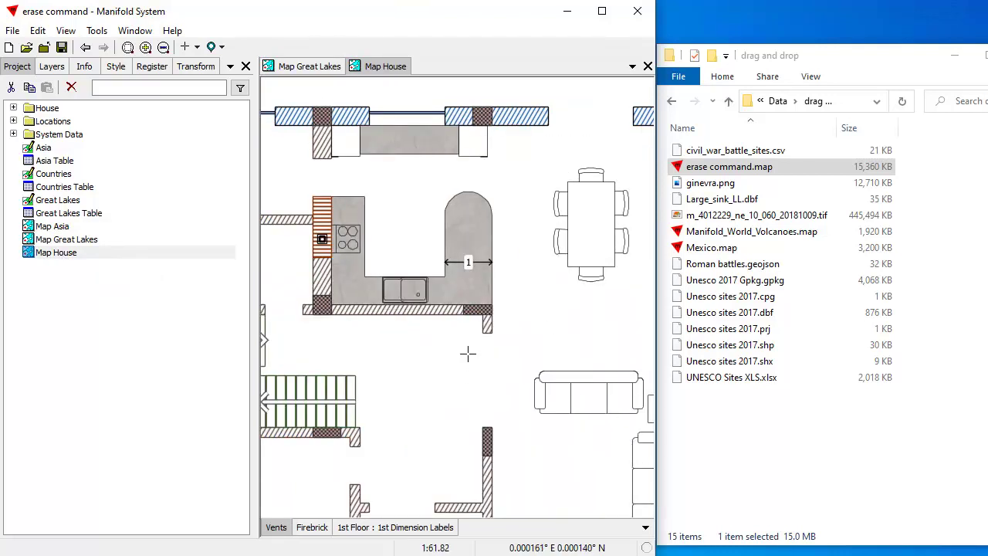
double_click(54, 226)
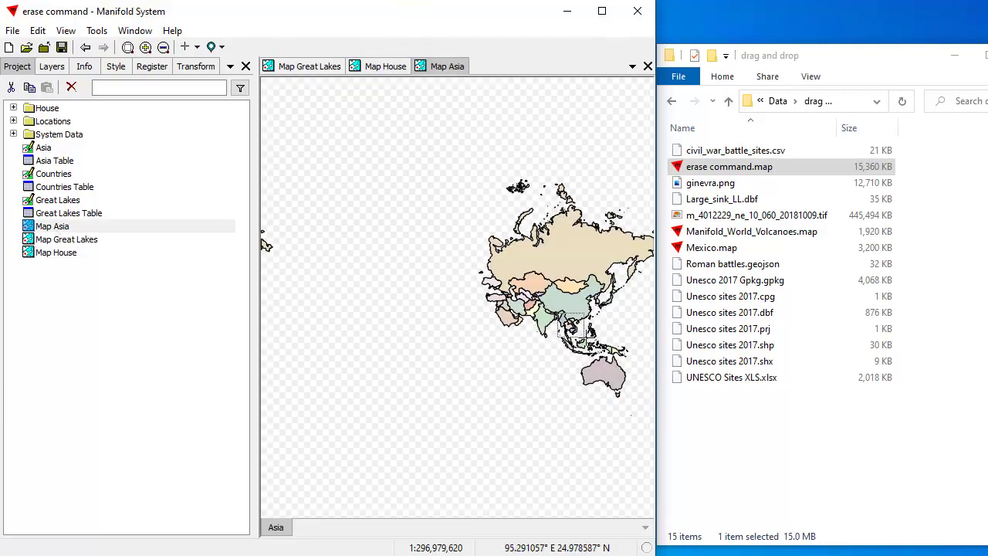
scroll(587, 341, "up", 3)
scroll(396, 294, "up", 1)
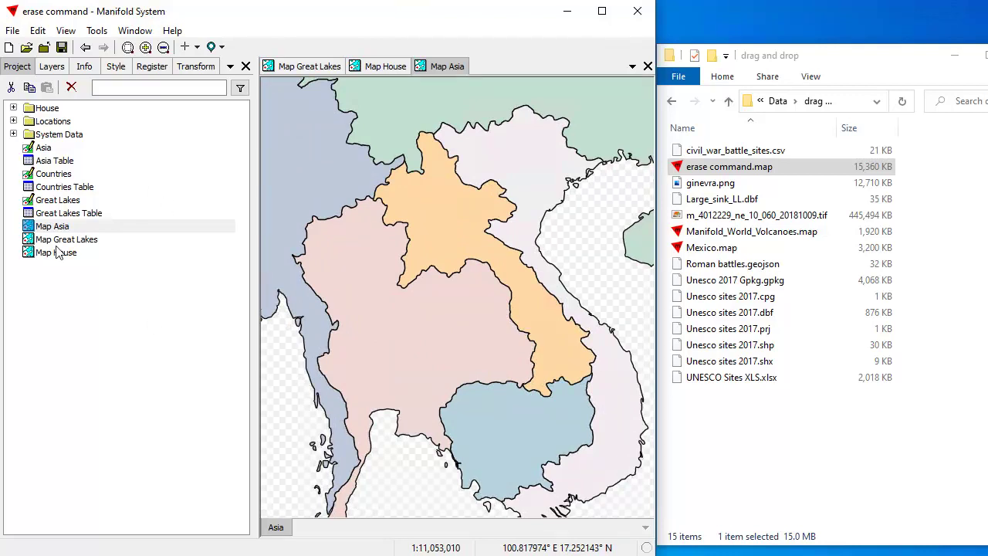
Create a new comments component named Comments in the erase command project.
right_click(97, 343)
mouse_move(154, 389)
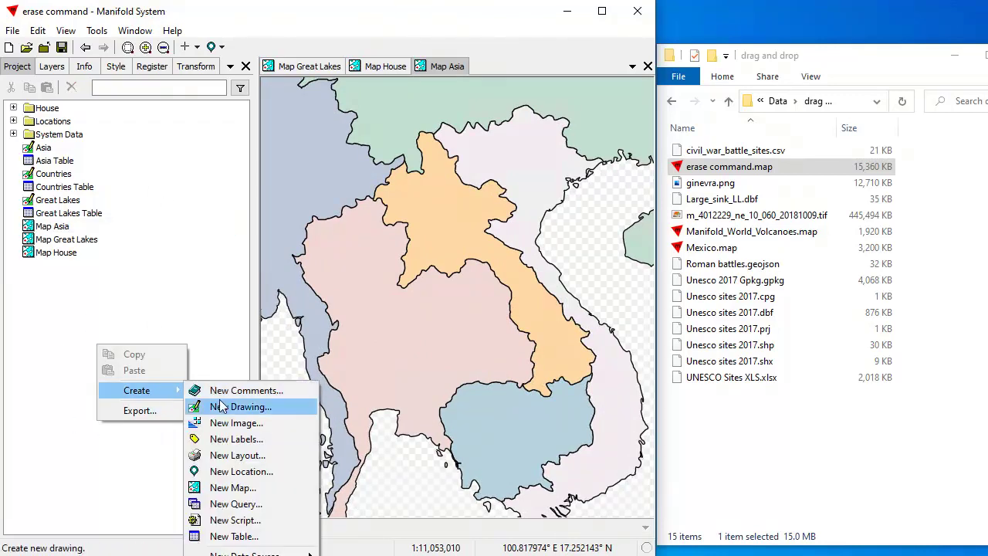
left_click(241, 390)
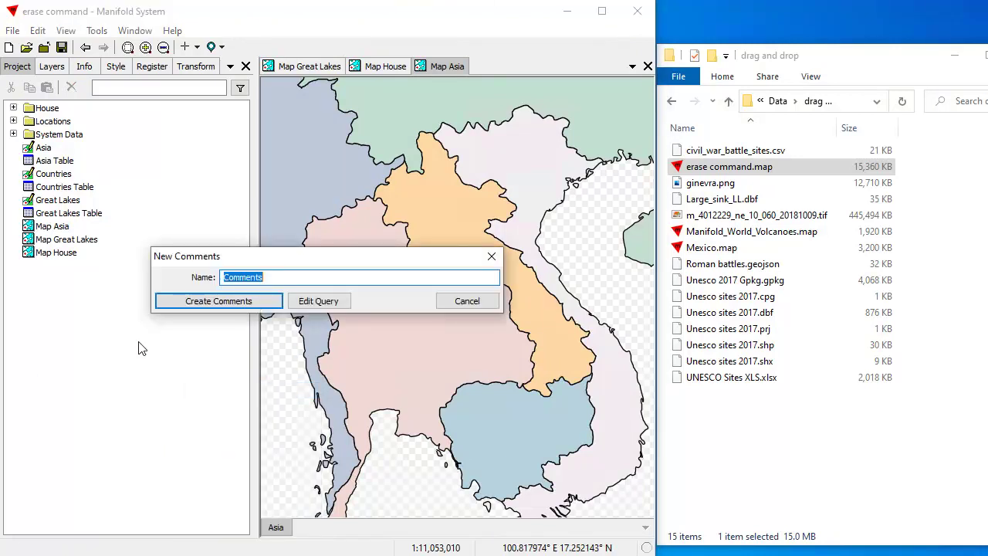
left_click(218, 300)
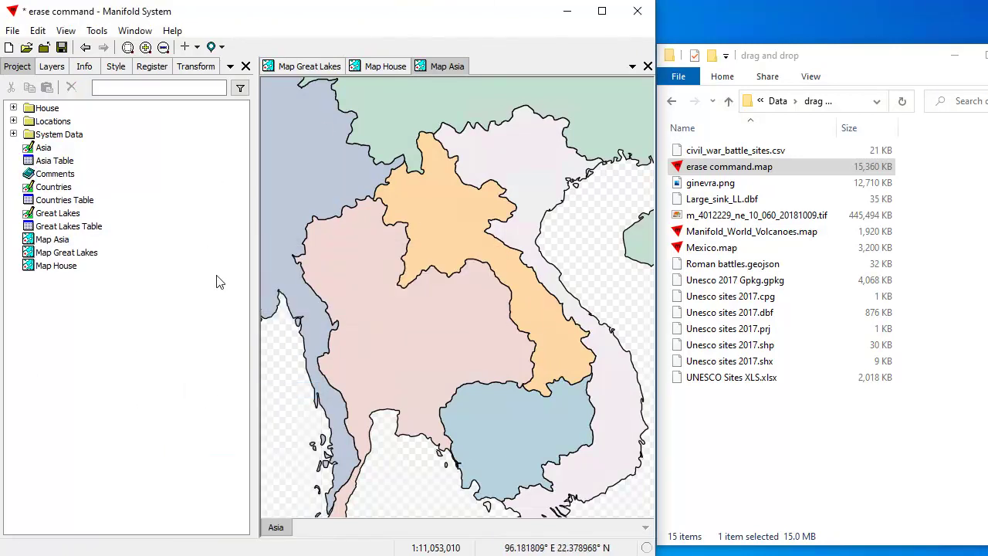
Replace the project with Mexico.map from the File Explorer folder, discarding the unsaved changes, and open its map.
left_click(798, 253)
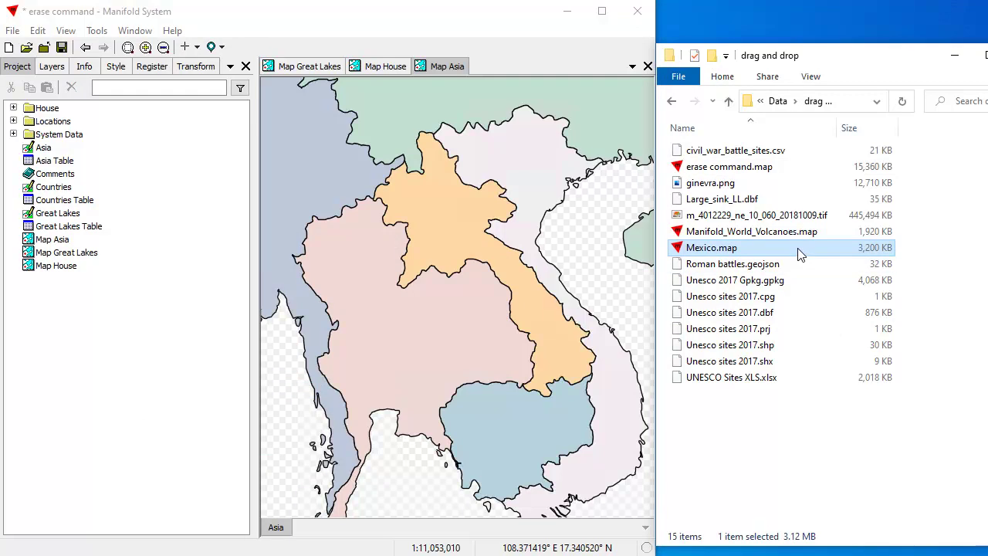
left_click_drag(798, 255, 155, 314)
left_click(620, 358)
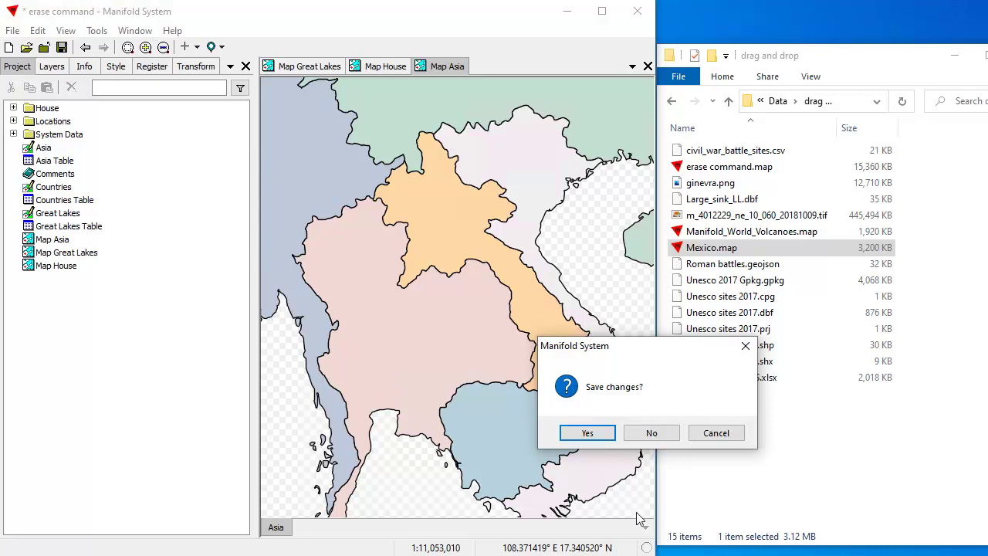
left_click(655, 436)
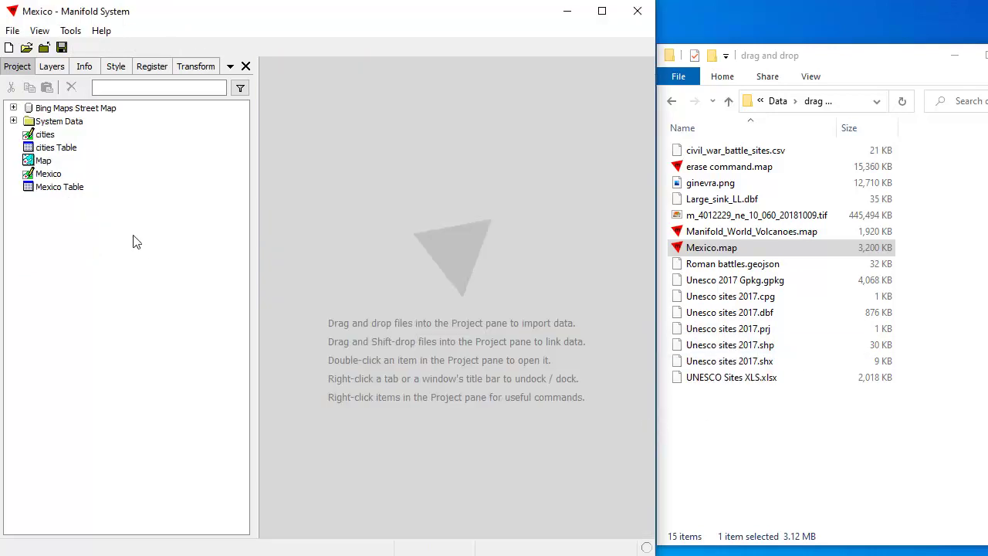
double_click(43, 161)
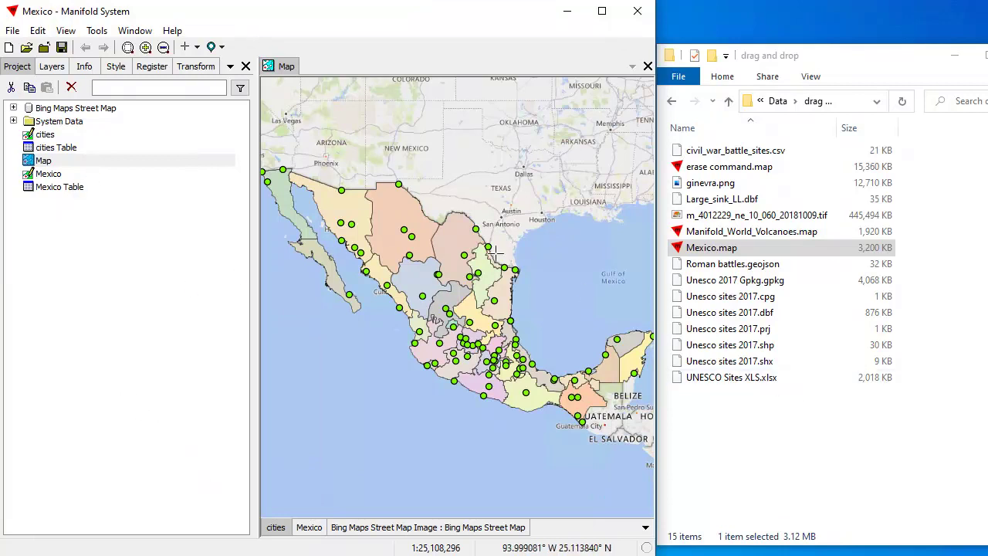
In a new project, import erase command.map, Manifold_World_Volcanoes.map and Mexico.map together, and open the component named Map.
left_click(9, 49)
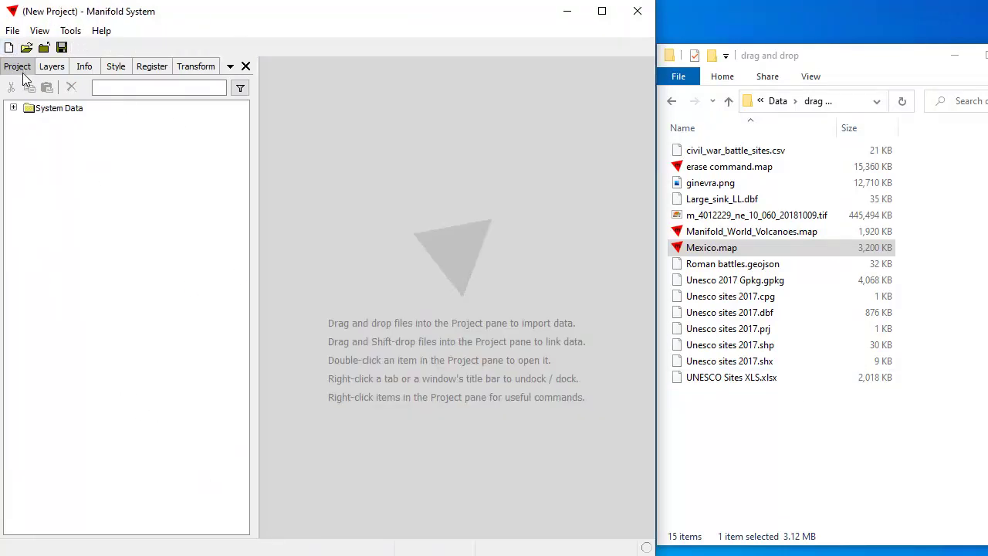
left_click(724, 248)
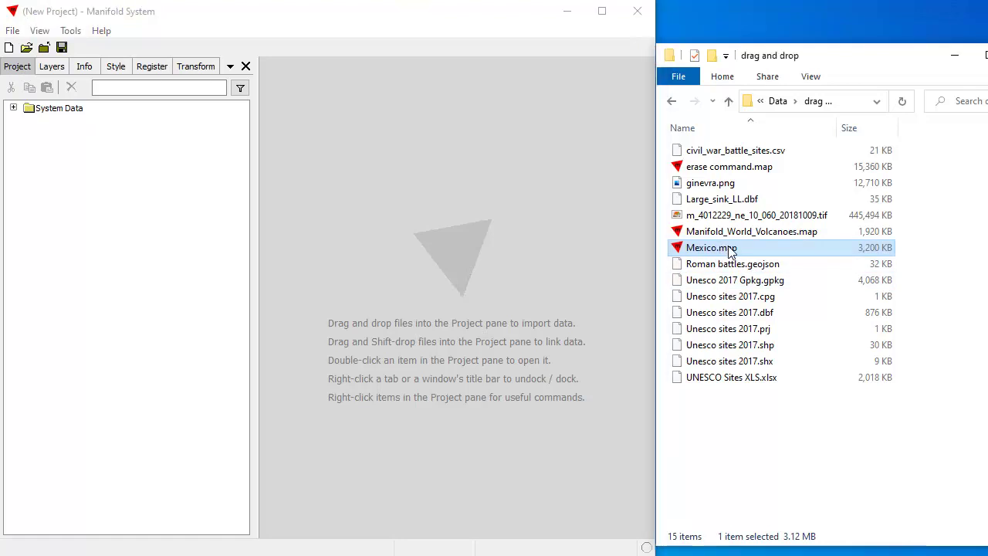
left_click(746, 233, "ctrl")
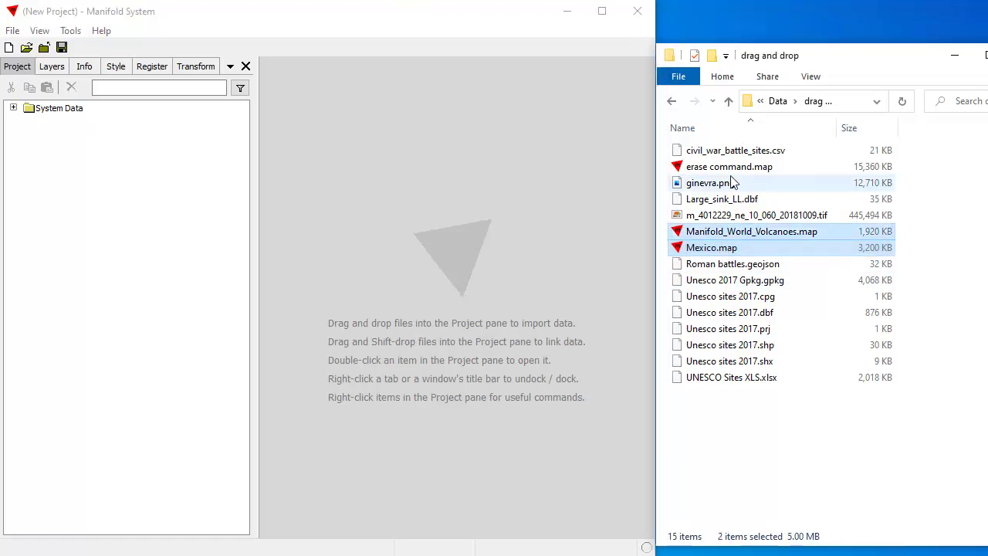
left_click(729, 166, "ctrl")
left_click_drag(804, 241, 131, 244)
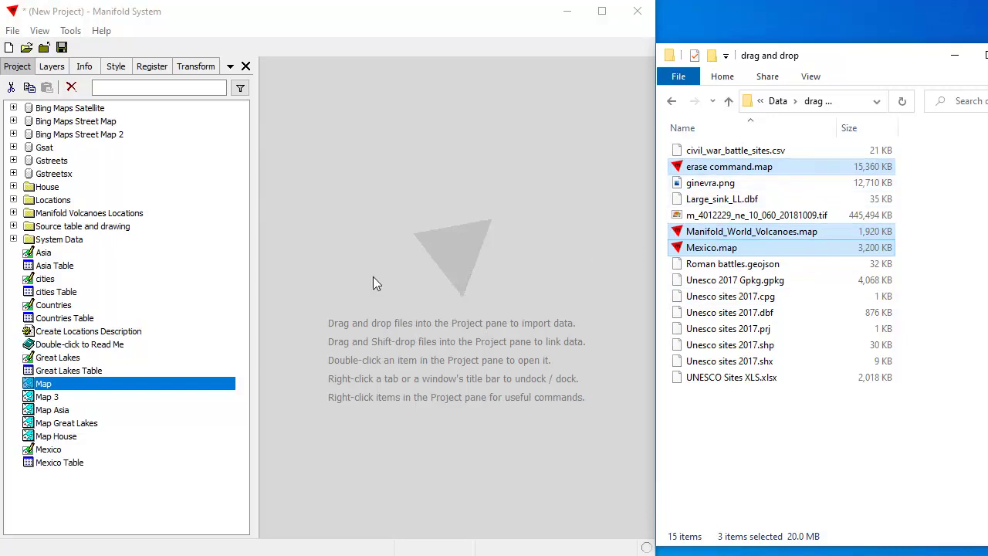
left_click(133, 444)
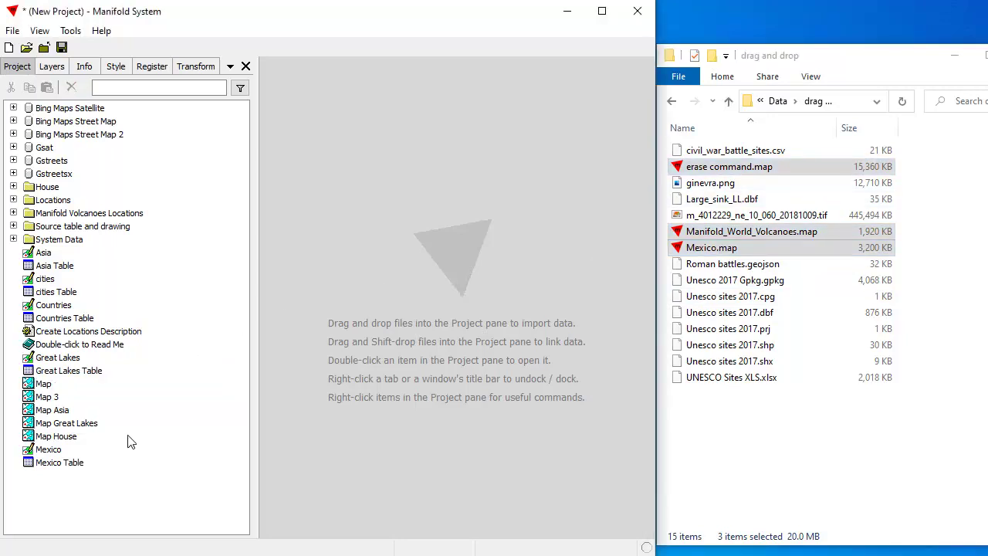
double_click(47, 386)
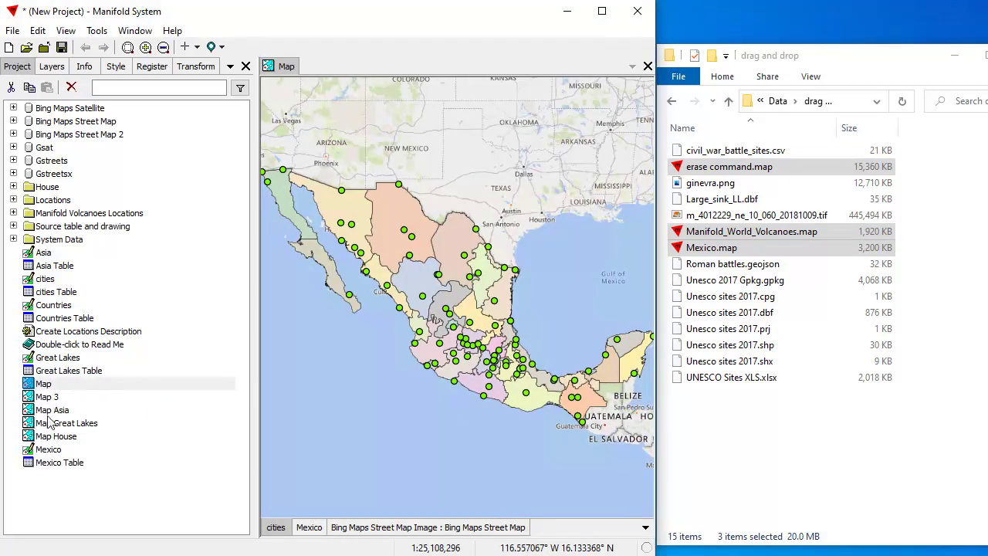
Open the Map 3 component and examine the world volcano locations.
double_click(54, 400)
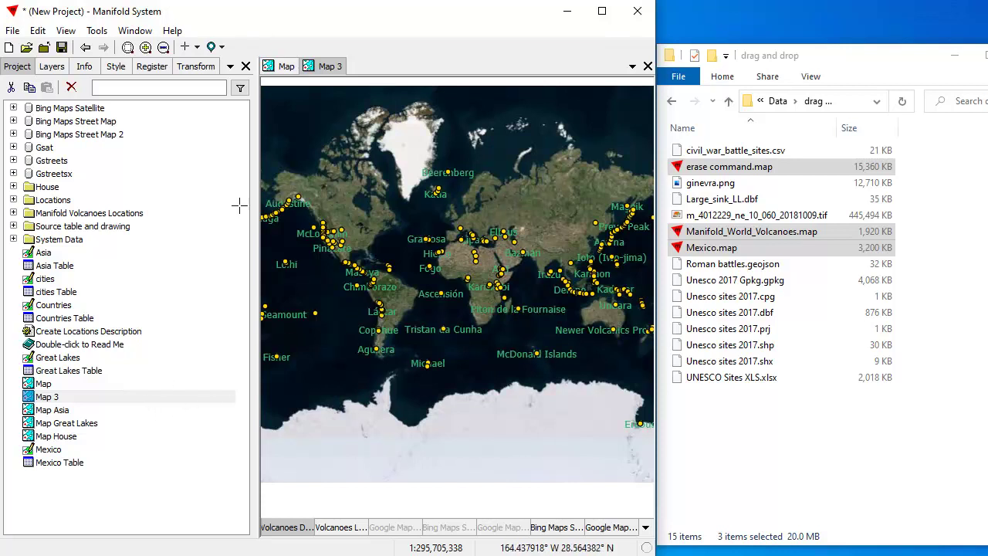
left_click(141, 488)
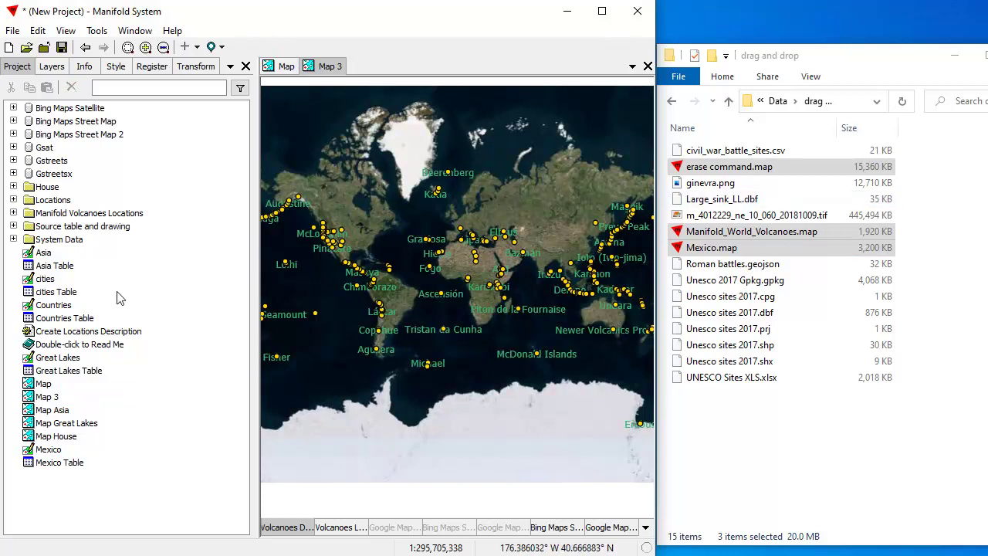
Start a new project, discarding the unsaved changes, and link erase command.map, Manifold_World_Volcanoes.map and Mexico.map into it together.
left_click(9, 48)
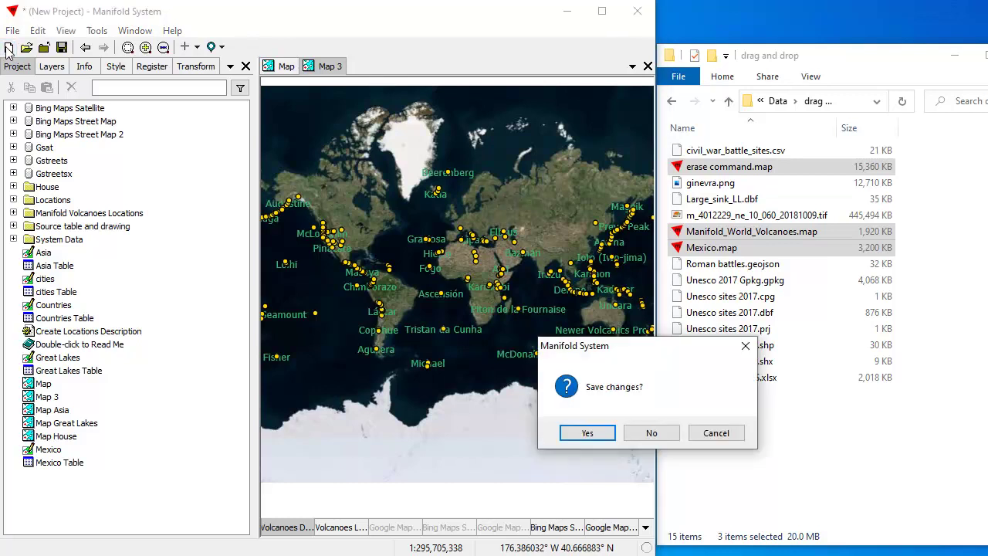
left_click(658, 433)
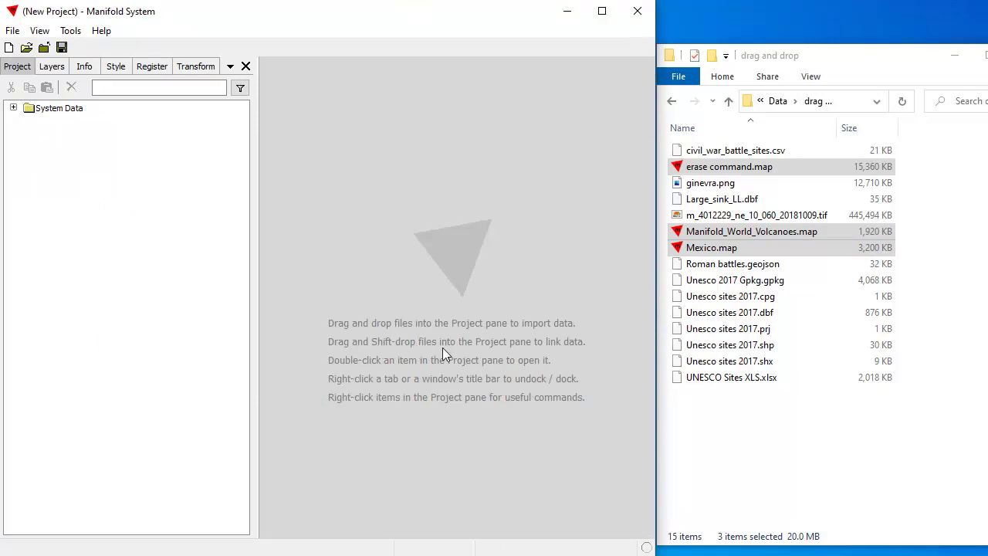
left_click_drag(786, 244, 179, 233)
left_click_drag(179, 231, 154, 237)
left_click_drag(154, 241, 155, 243)
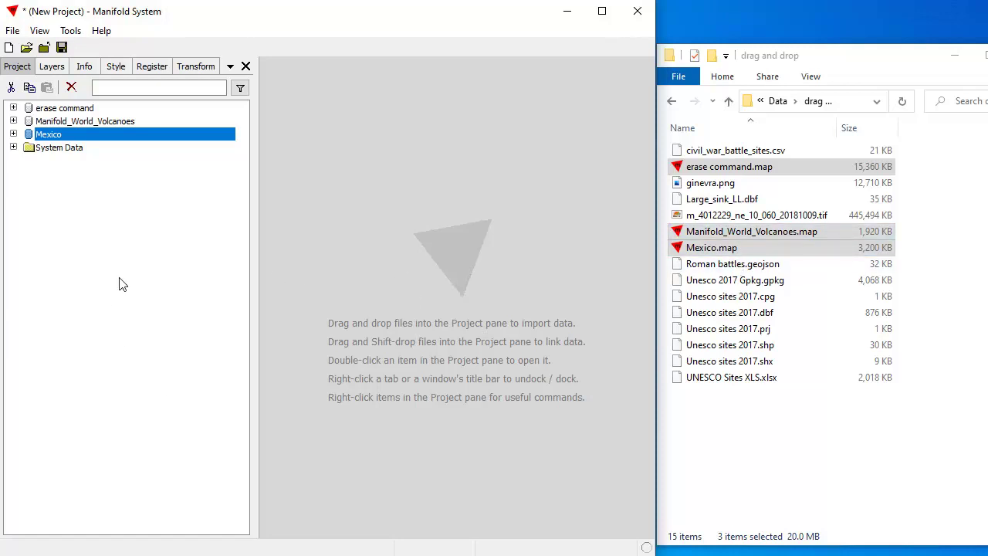
Expand the linked Mexico and Manifold_World_Volcanoes data sources and open the Map component in each.
left_click(14, 134)
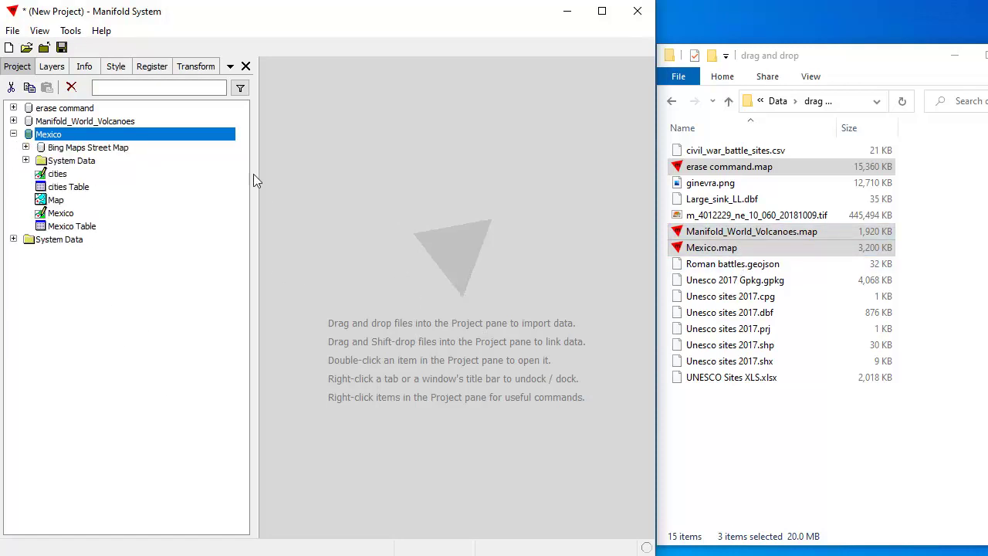
double_click(55, 201)
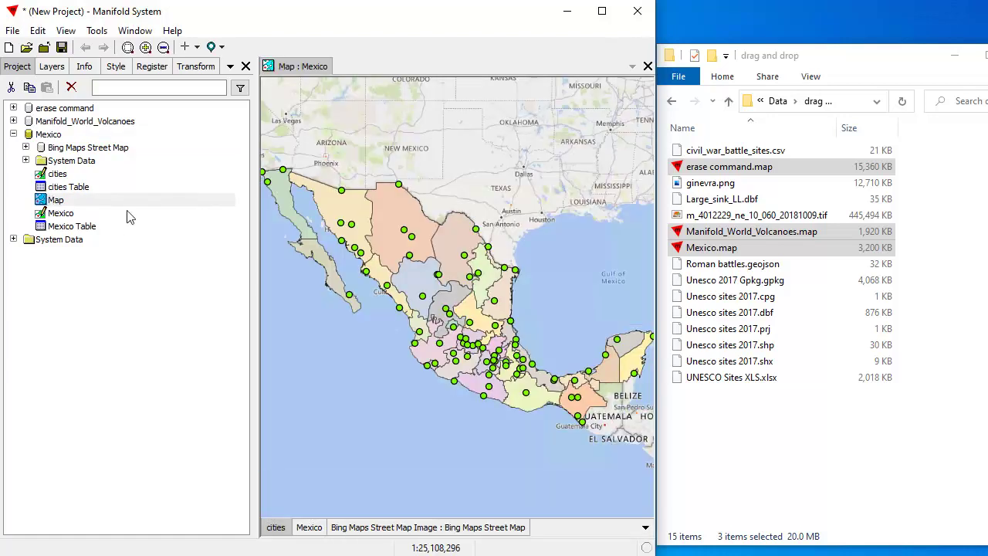
left_click(14, 121)
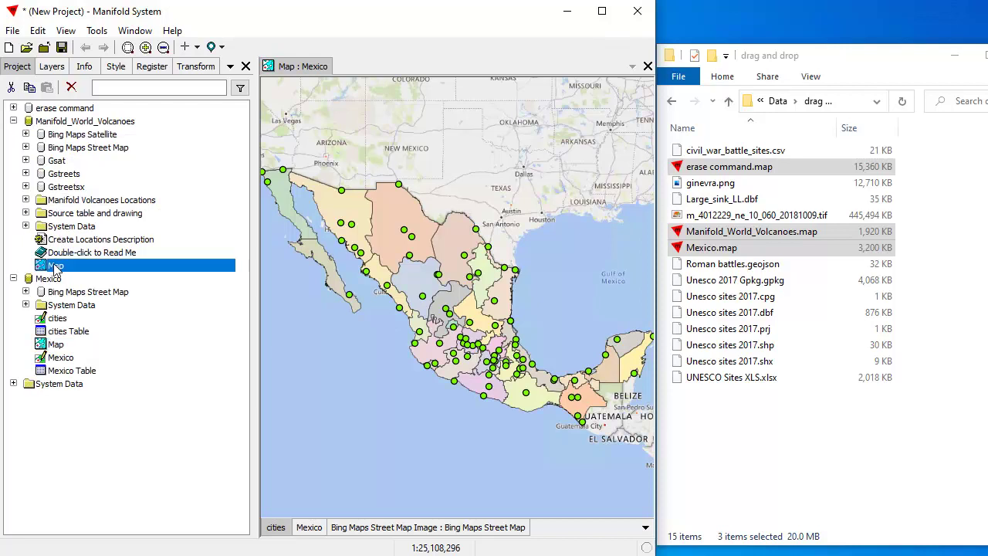
double_click(56, 265)
Open Map Great Lakes from the linked erase command data source, examine the lakes up close, and collapse all three linked data sources.
left_click(13, 108)
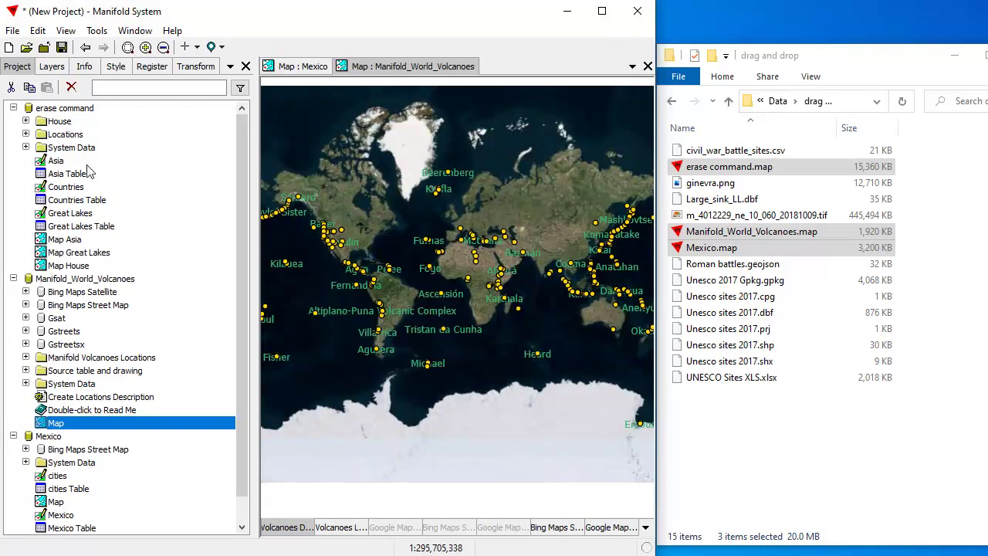
double_click(86, 254)
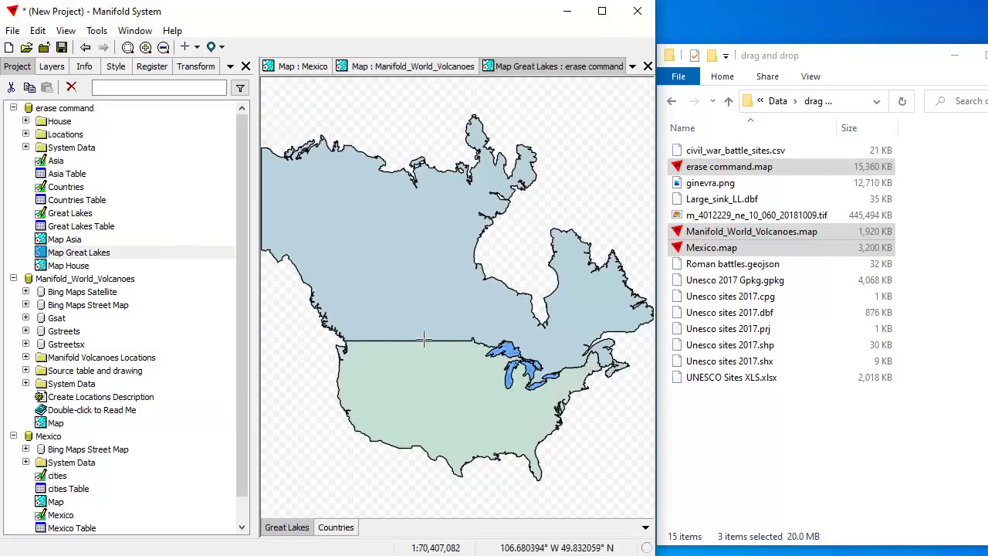
scroll(544, 382, "up", 3)
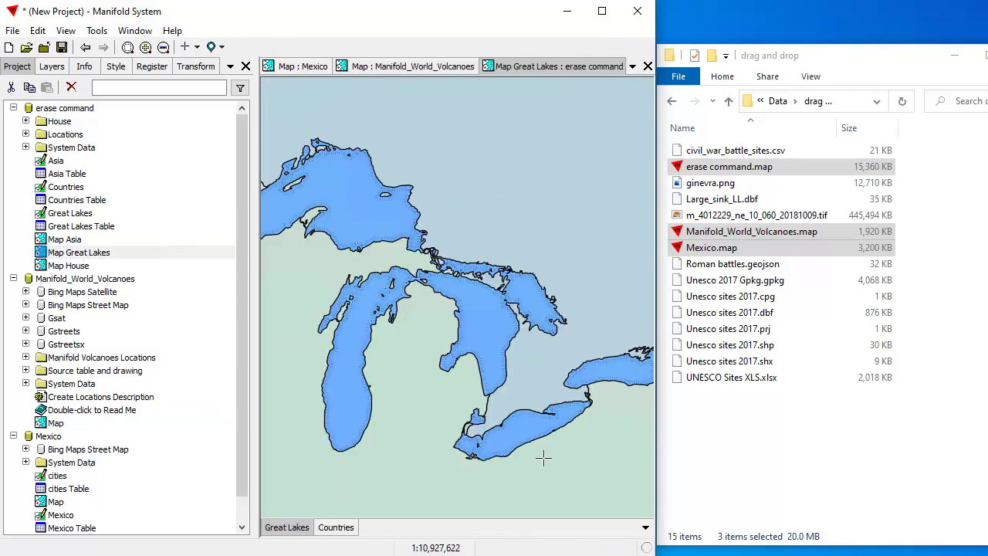
left_click(13, 108)
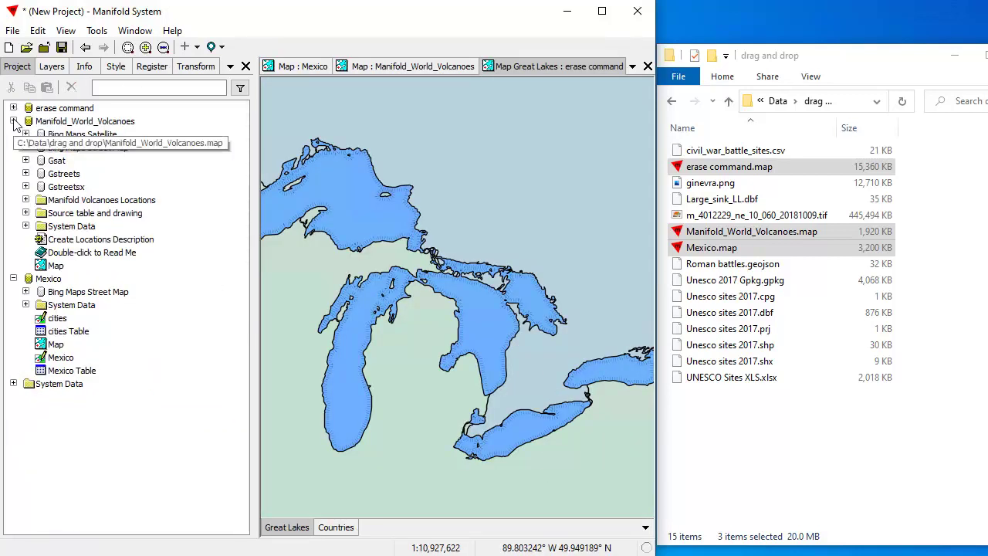
left_click(13, 121)
left_click(13, 134)
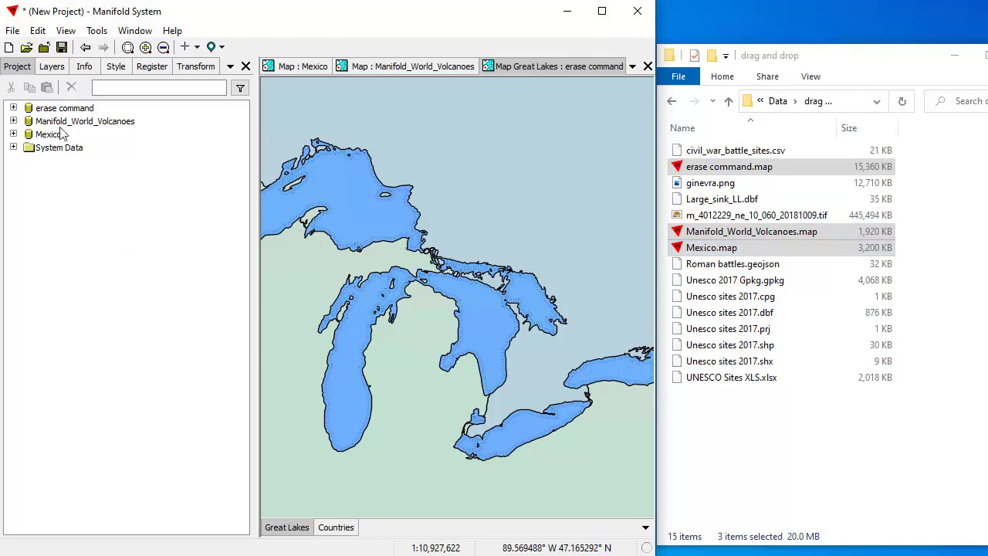
In a new project, discarding the unsaved changes, import Unesco sites 2017.shp and open its drawing to examine the points.
left_click(8, 48)
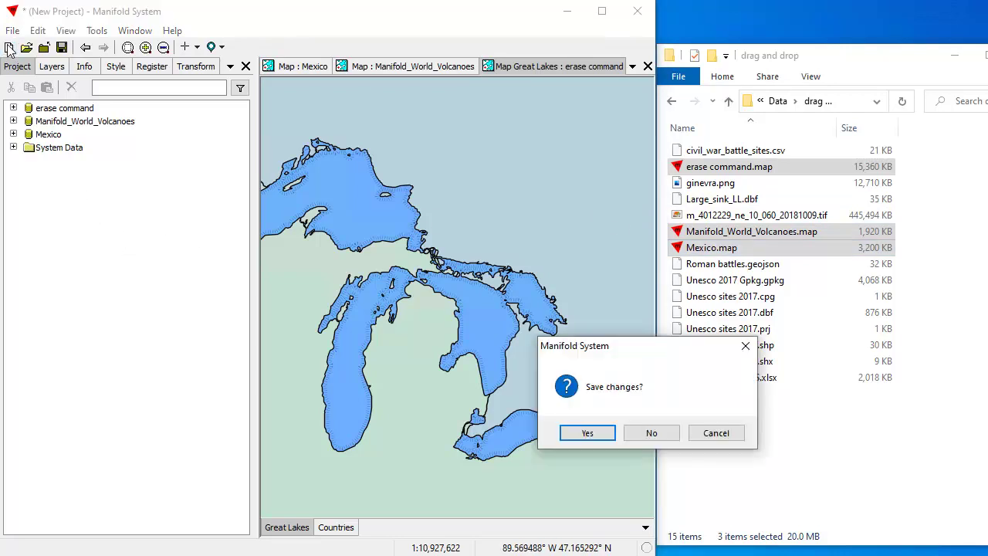
left_click(655, 434)
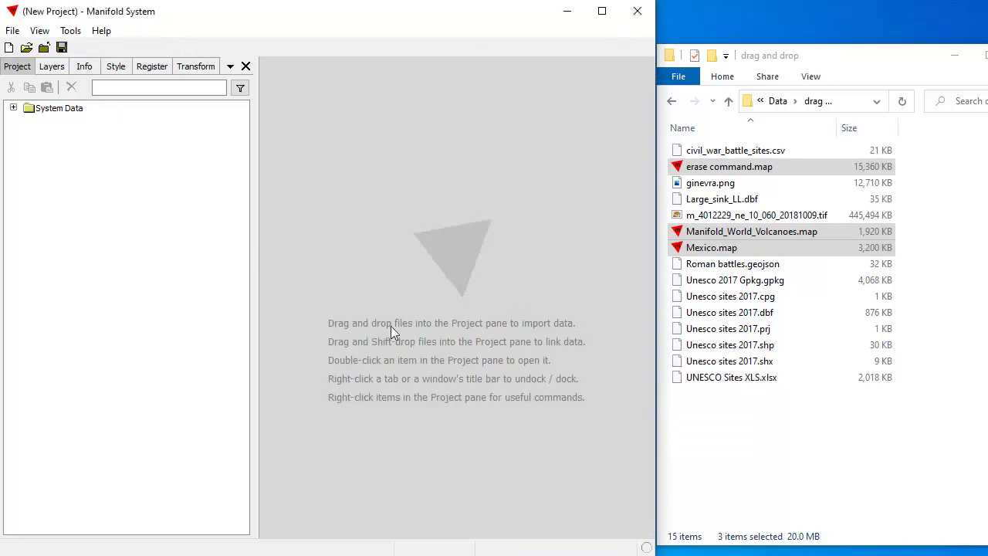
left_click(827, 492)
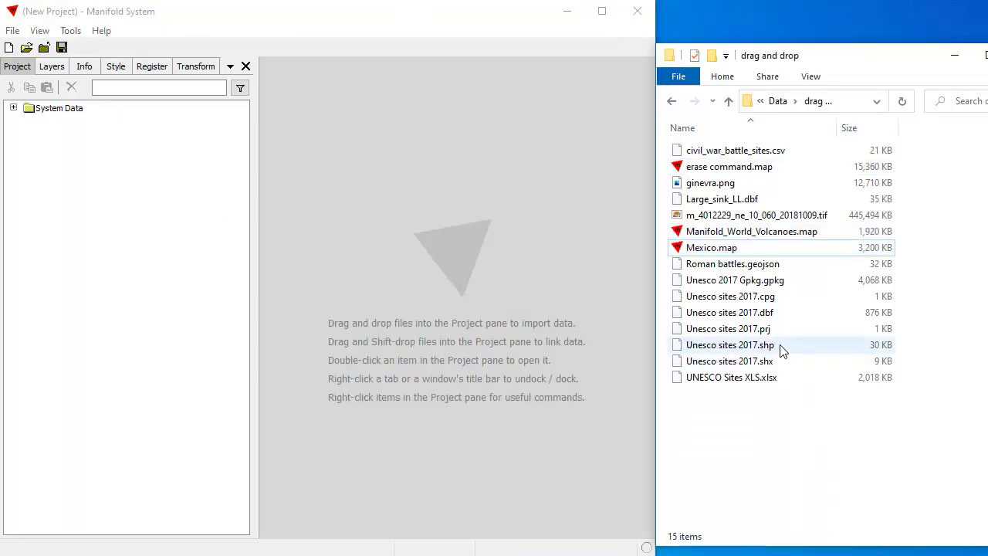
left_click(800, 349)
left_click_drag(808, 351, 198, 318)
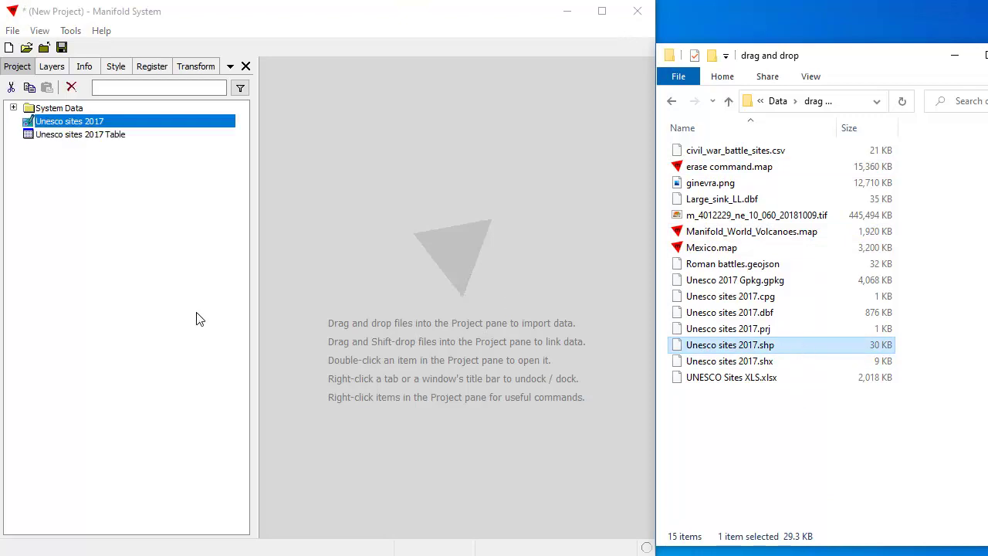
double_click(136, 121)
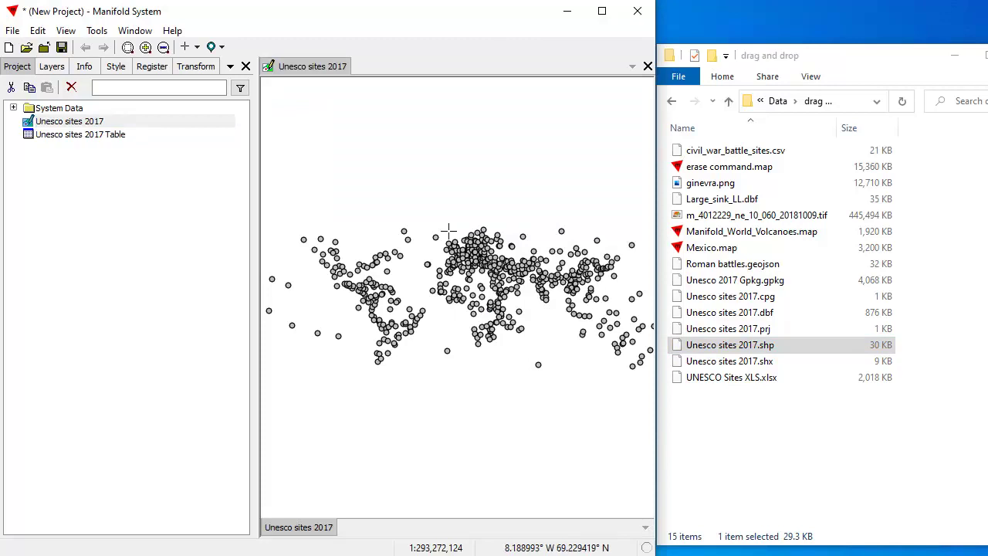
scroll(520, 284, "up", 3)
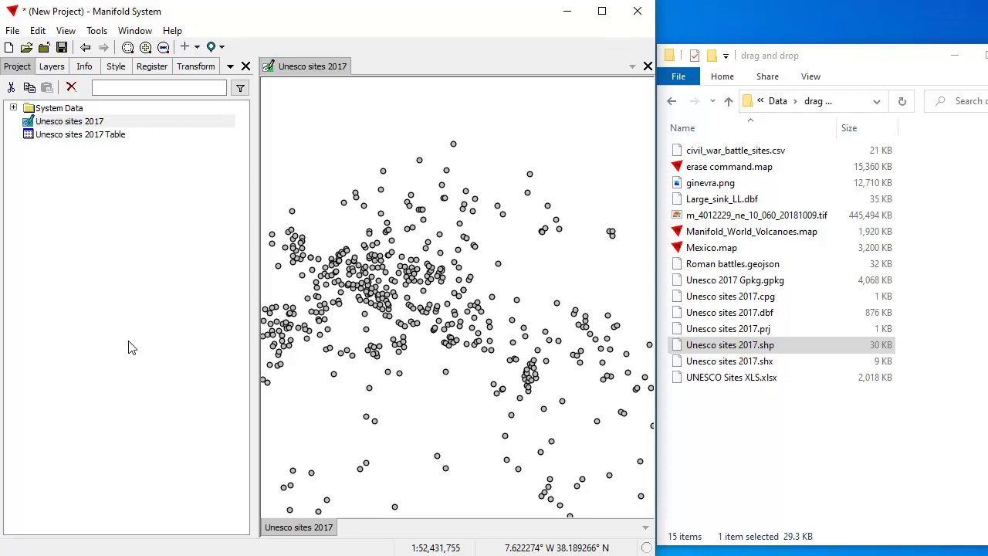
Link Mexico.map into the project alongside the imported Unesco sites 2017 drawing.
left_click(776, 353)
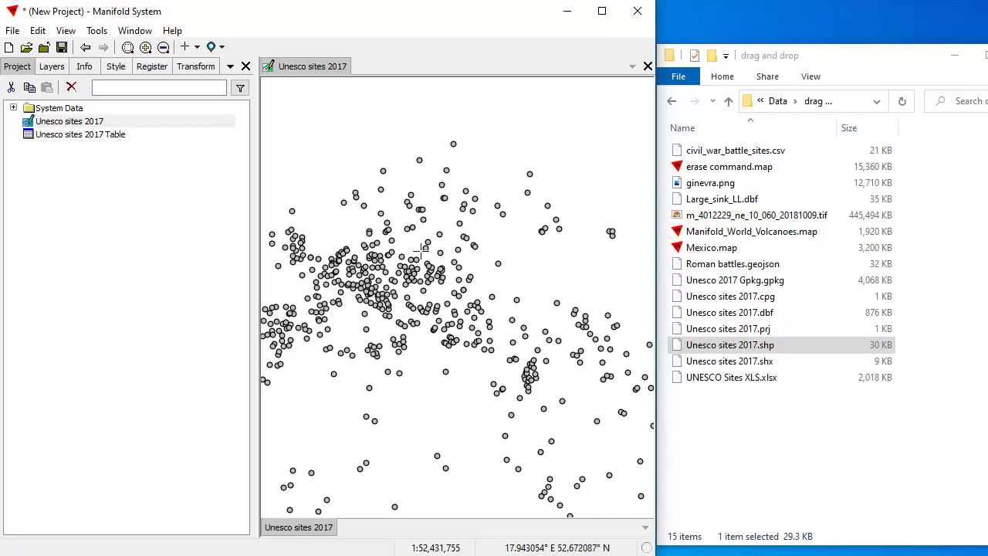
left_click(733, 248)
left_click_drag(748, 248, 124, 309)
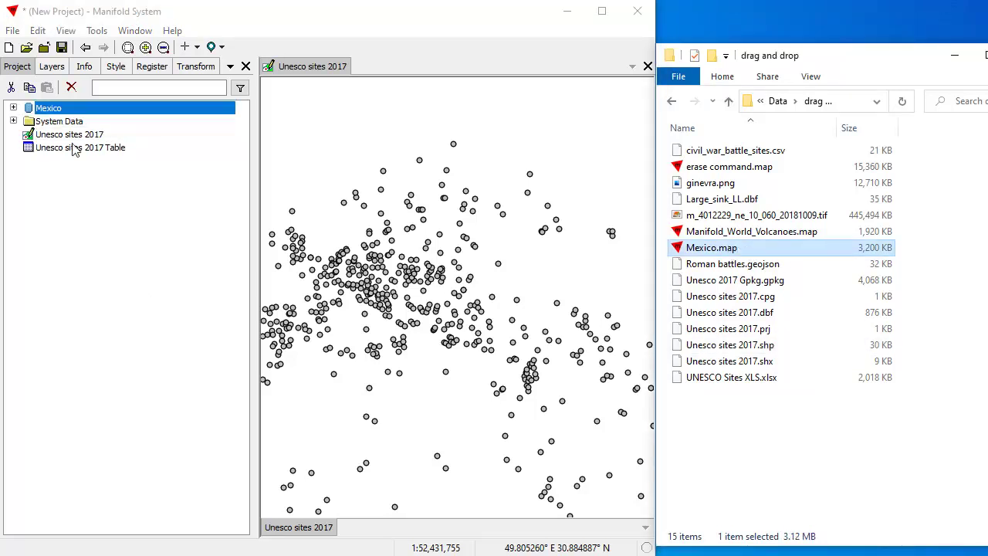
Open the Mexico drawing and Mexico Table from the linked Mexico data source, and close the table after viewing it.
left_click(14, 108)
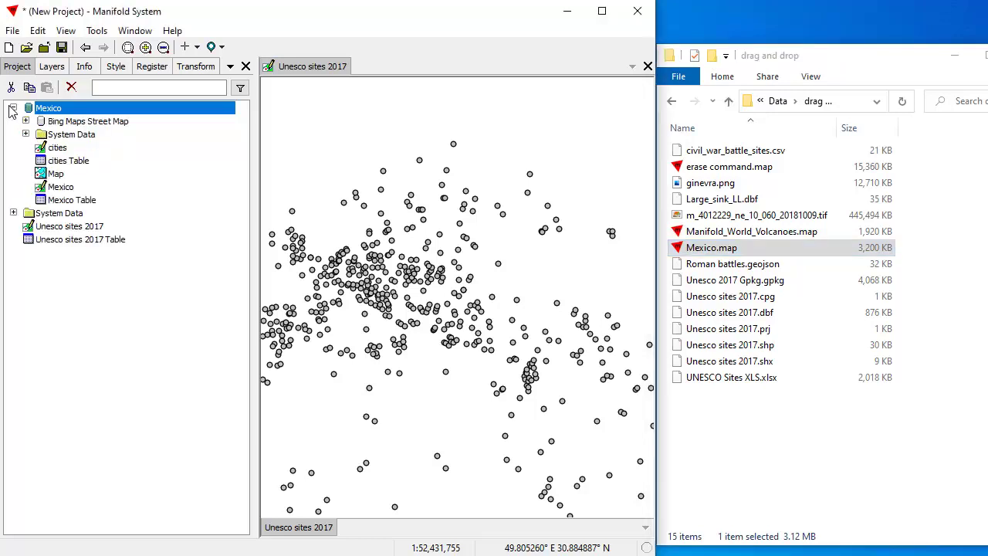
double_click(66, 188)
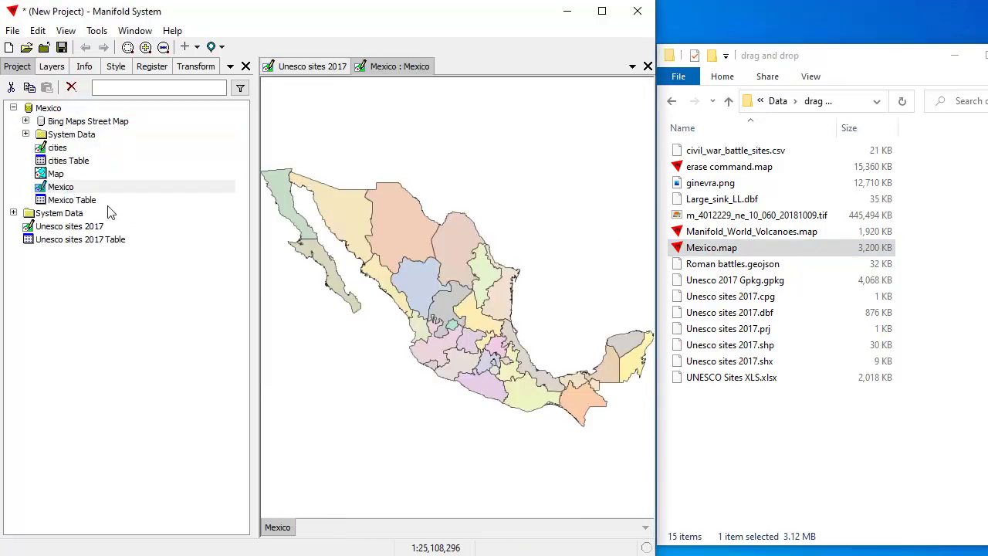
double_click(69, 200)
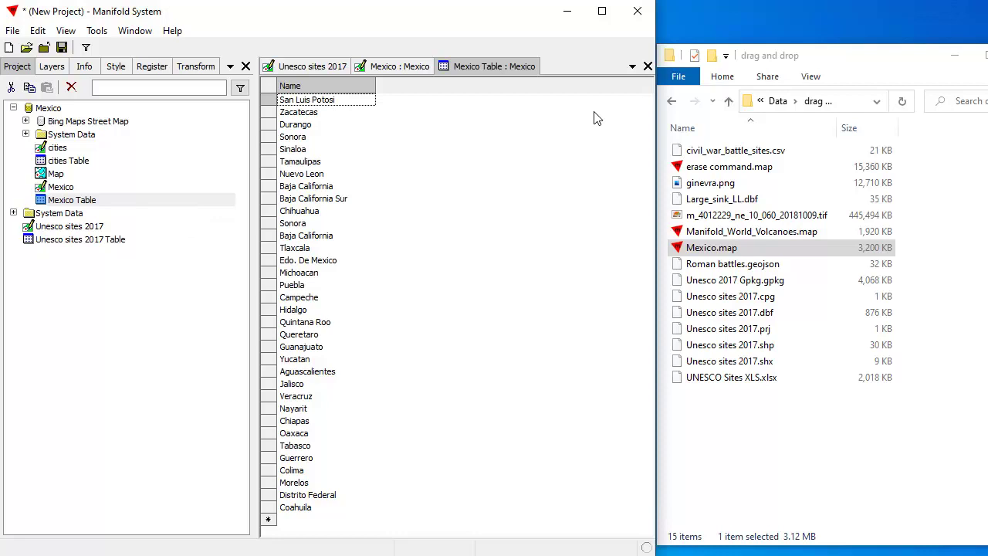
left_click(648, 65)
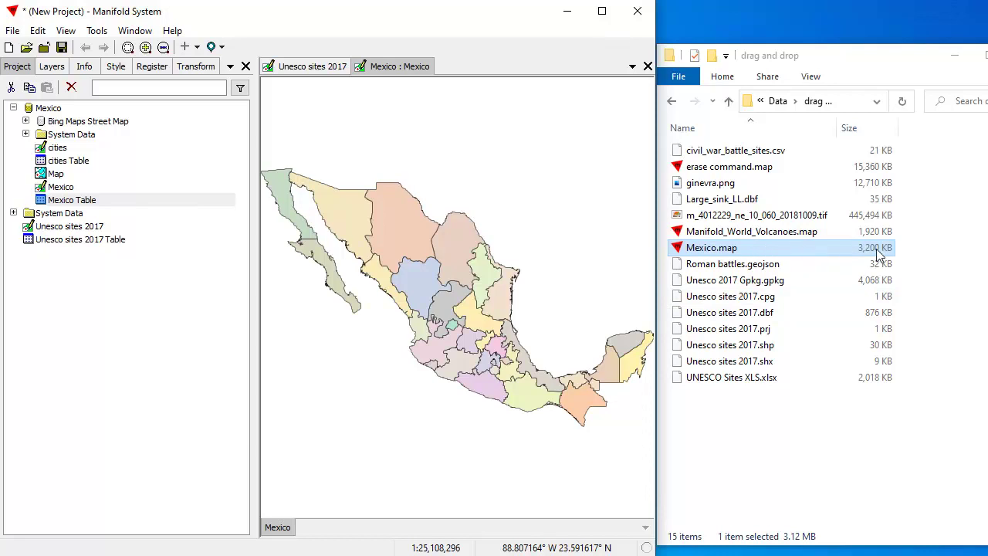
Collapse the linked Mexico data source in the project.
left_click_drag(875, 256, 111, 223)
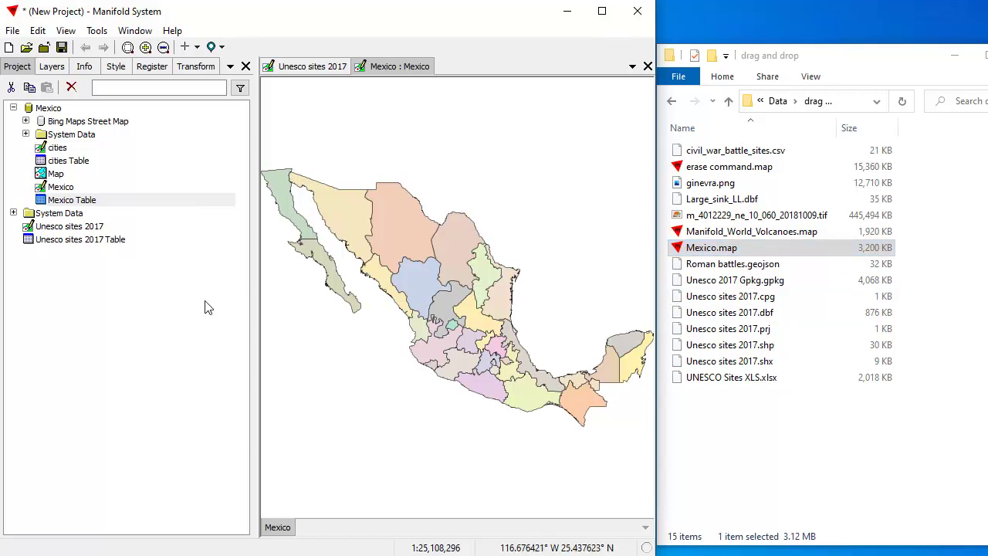
left_click(750, 250)
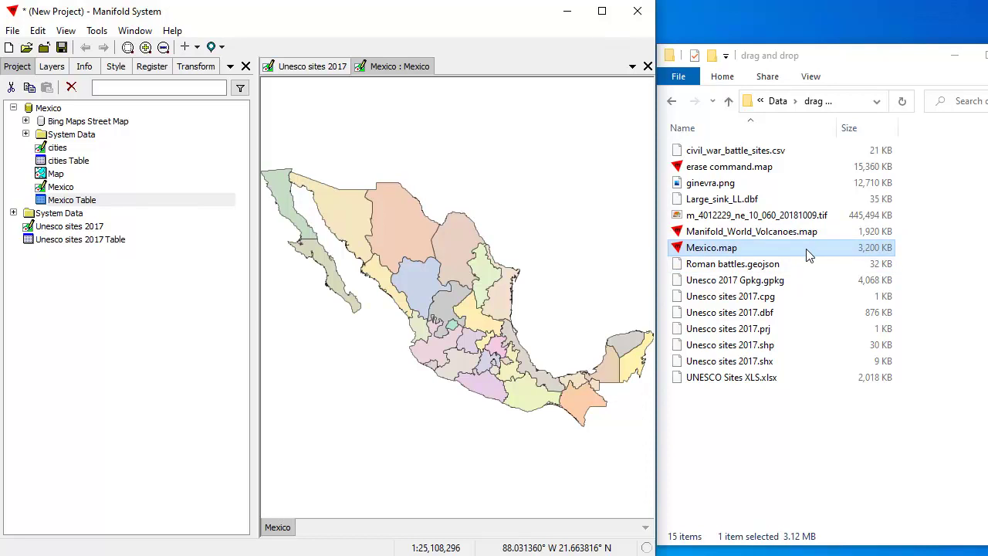
left_click(7, 111)
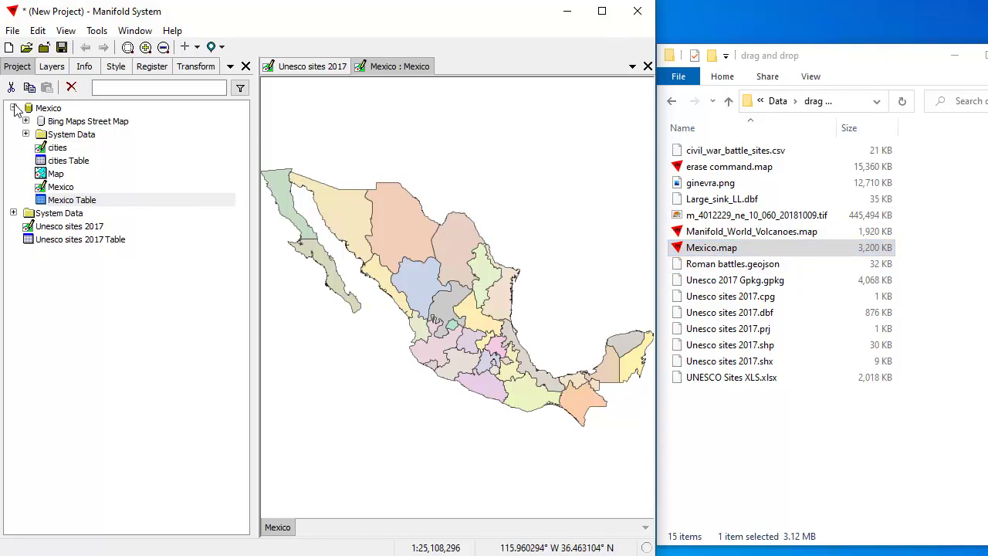
left_click(13, 108)
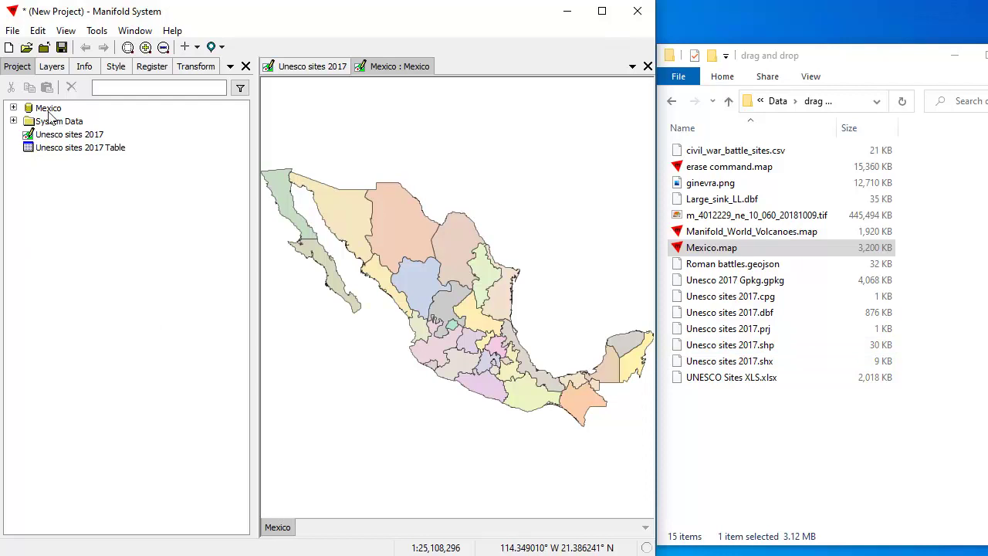
In a new project, discarding the unsaved changes, link Unesco sites 2017.shp and expand its data source.
left_click(13, 31)
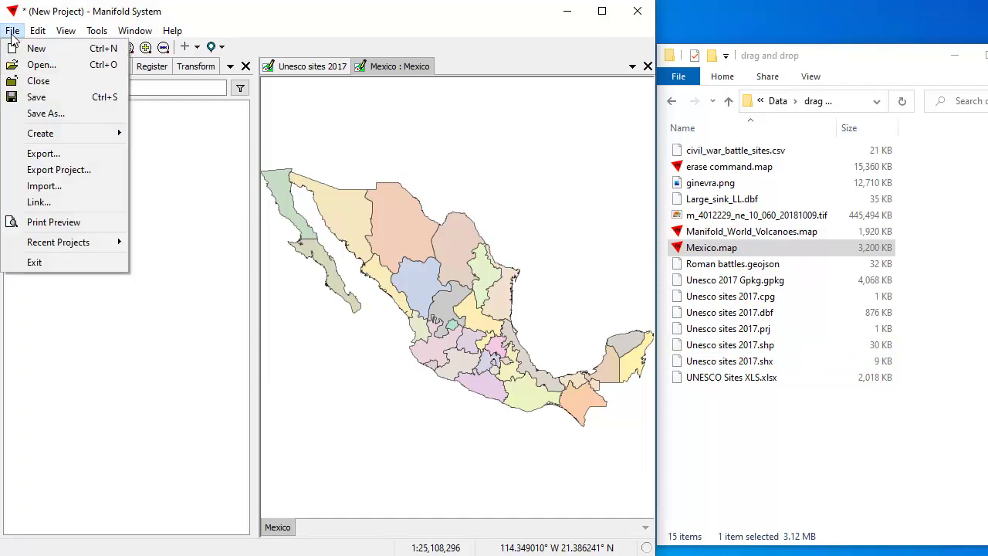
left_click(31, 48)
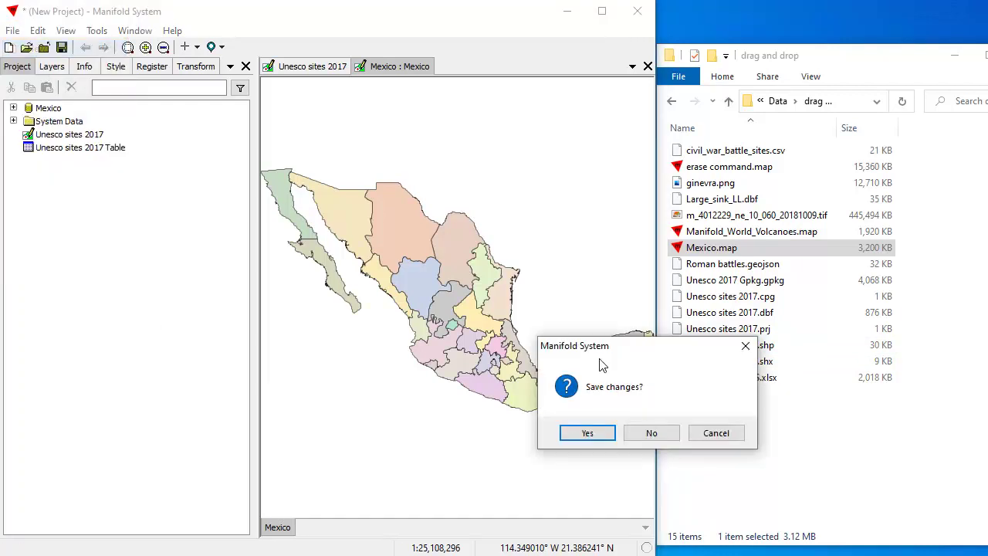
left_click(651, 434)
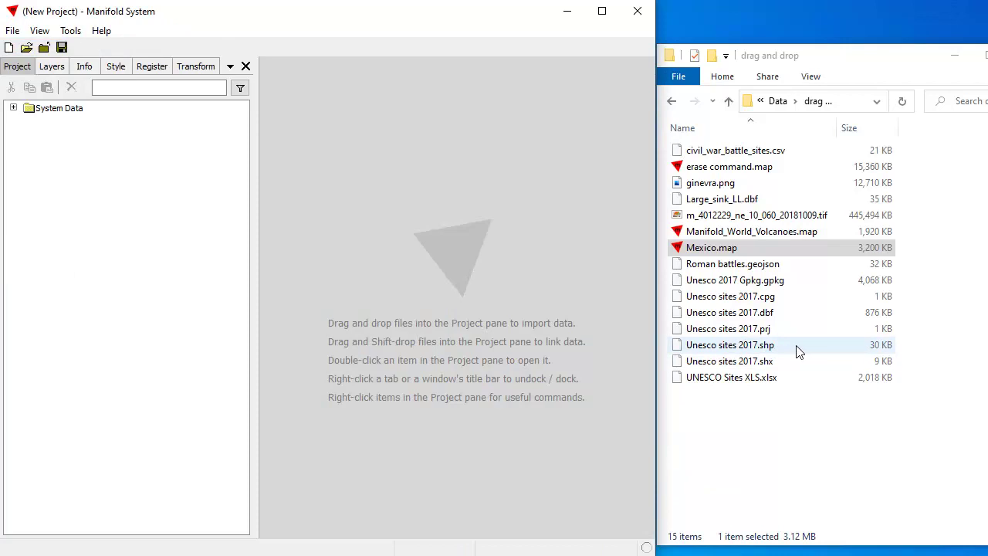
left_click_drag(800, 348, 176, 297)
left_click(771, 344)
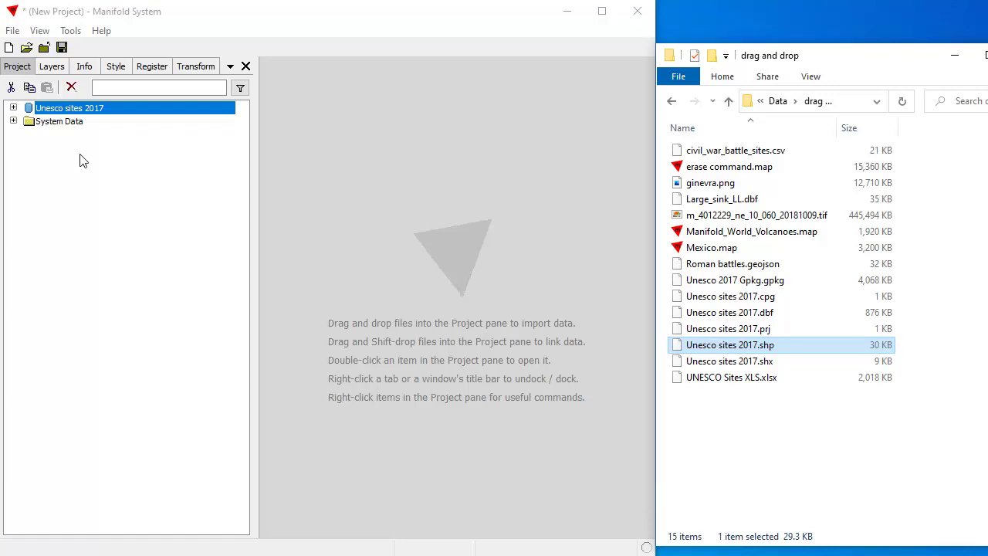
left_click(14, 108)
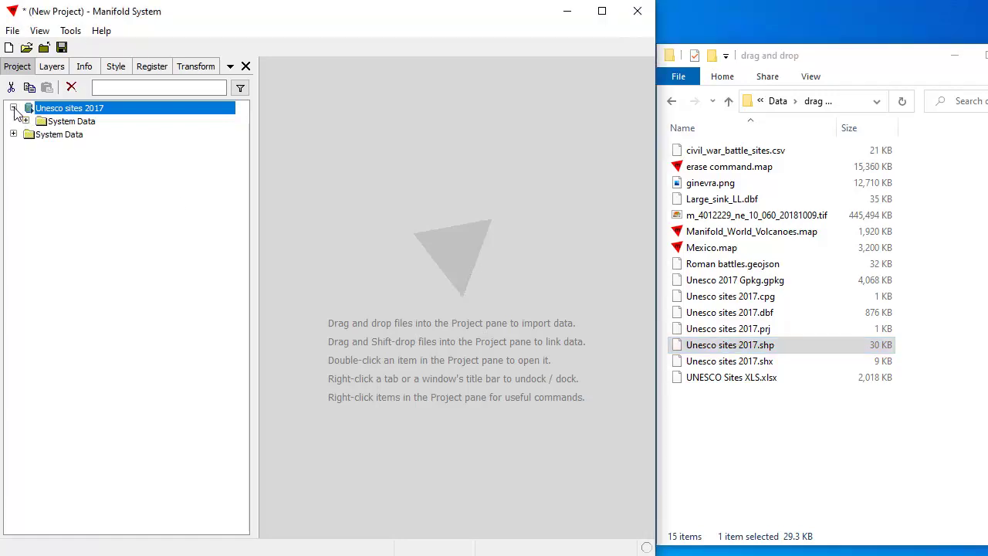
left_click(102, 264)
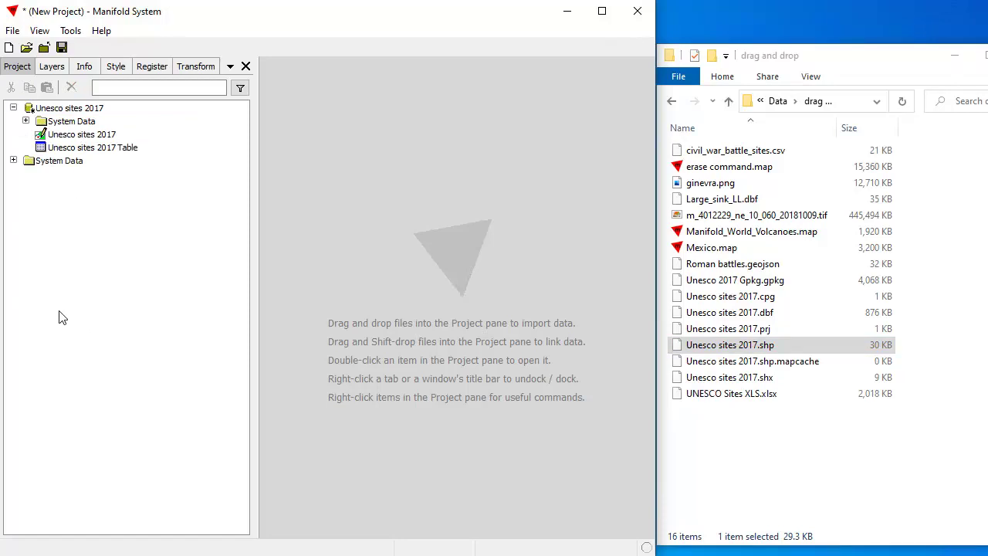
Open the linked Unesco sites 2017 drawing and select groups of points in Europe, southern South America and East Asia.
double_click(96, 135)
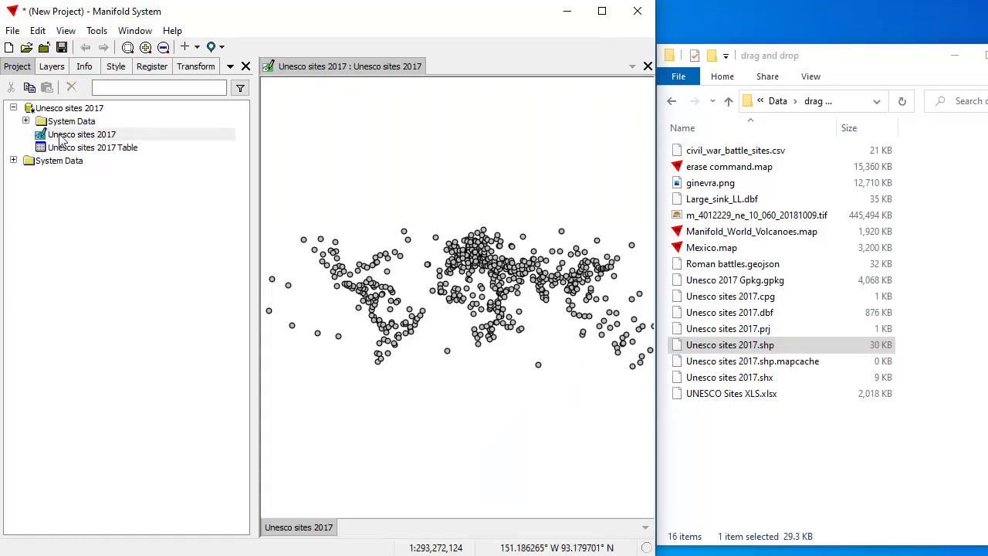
left_click_drag(828, 346, 489, 259)
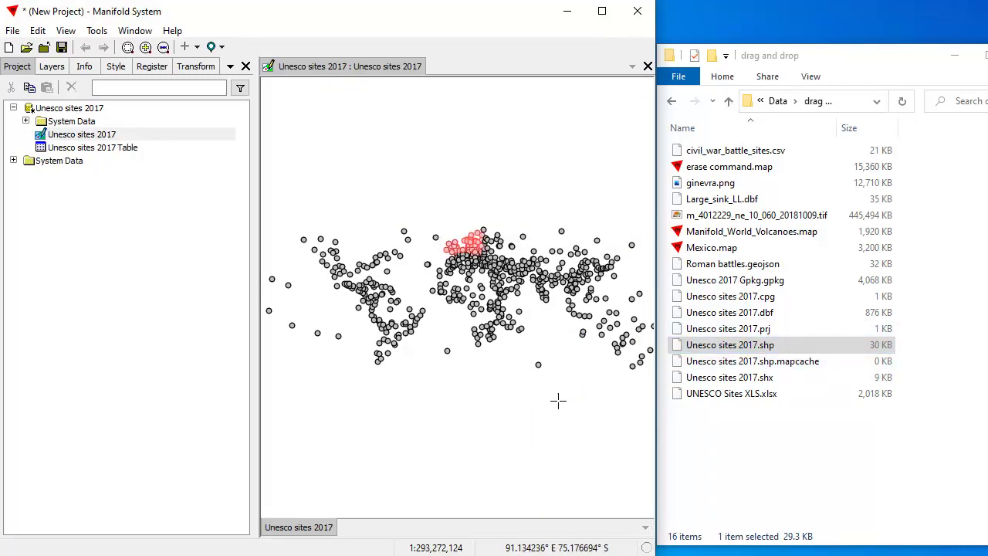
left_click_drag(377, 323, 415, 352)
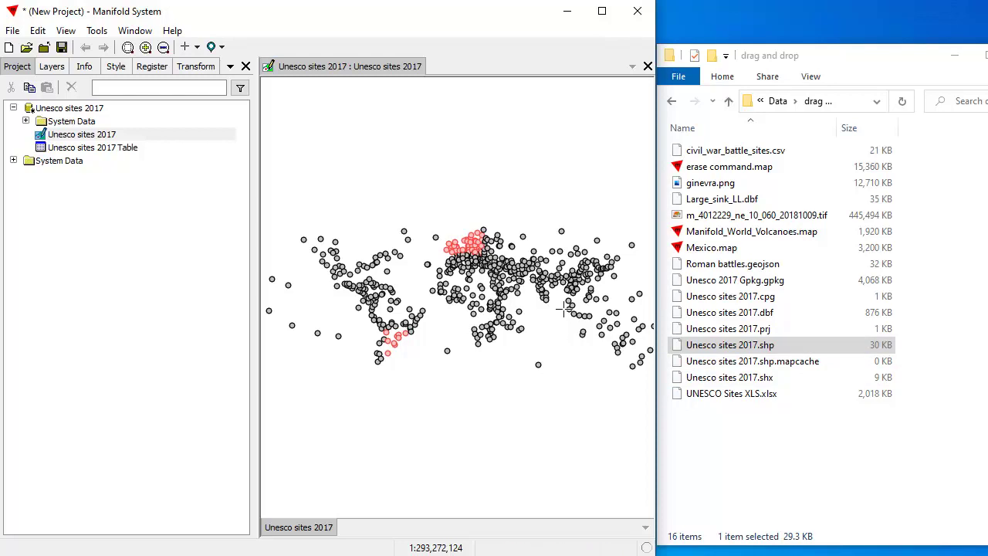
left_click_drag(549, 260, 596, 301)
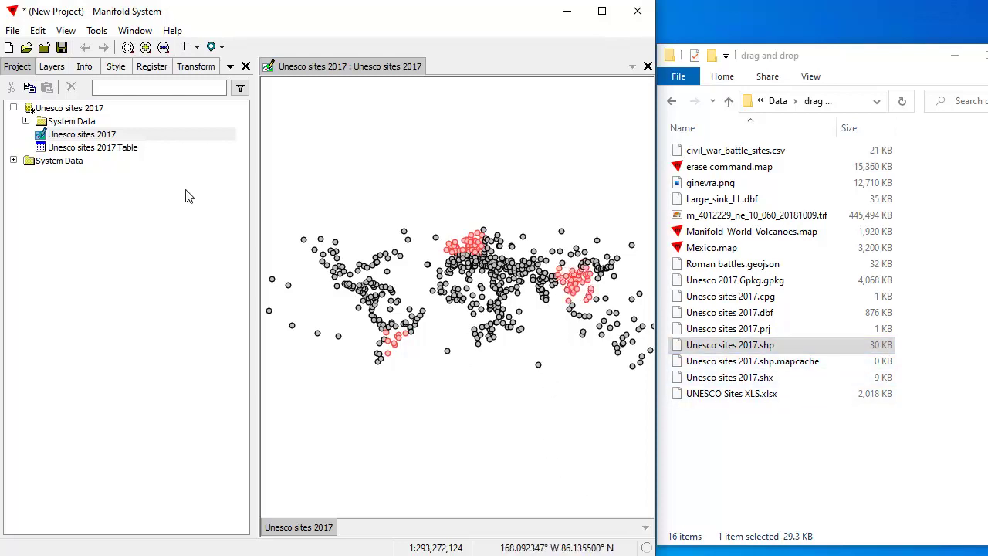
View the records and columns of the linked Unesco sites 2017 Table, closing it and collapsing the data source when done.
double_click(132, 149)
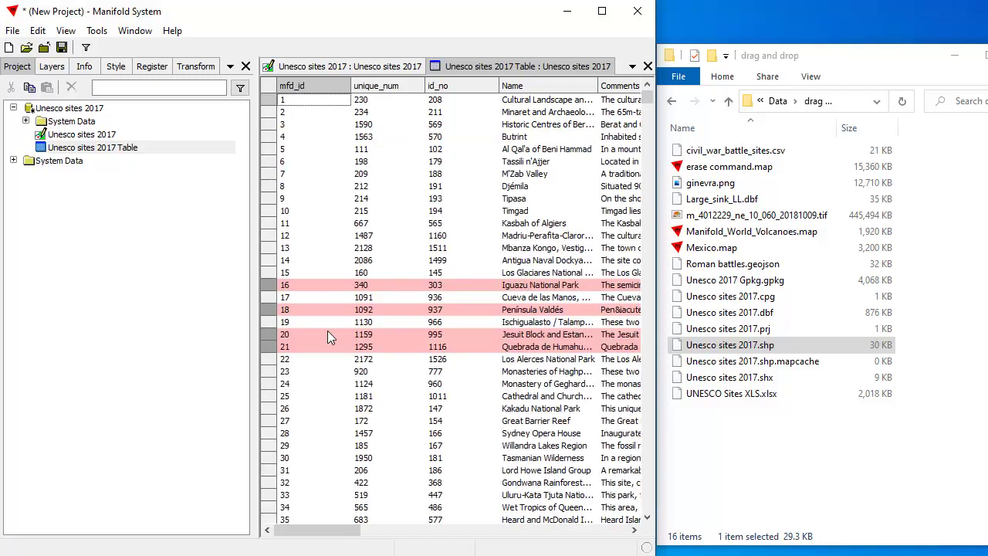
left_click(452, 529)
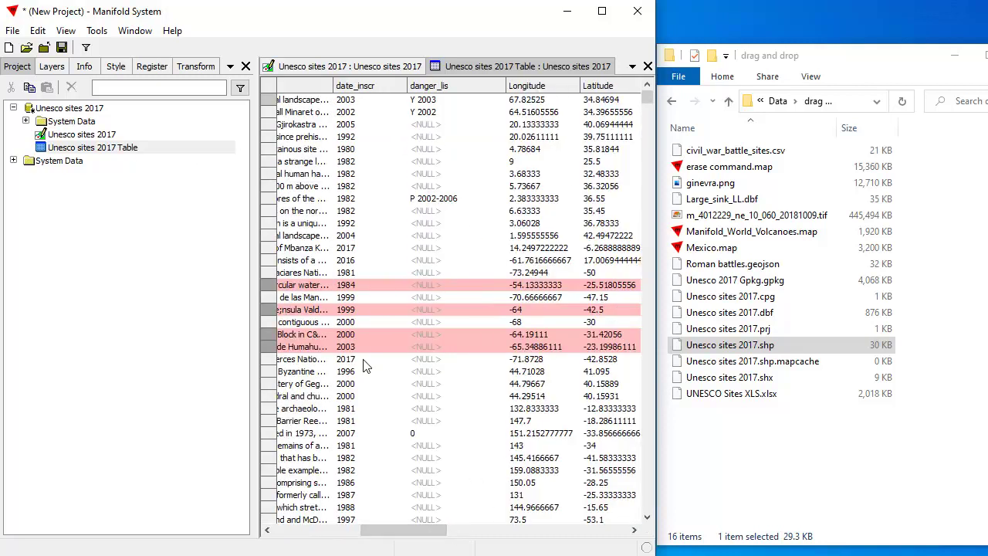
left_click_drag(438, 529, 373, 515)
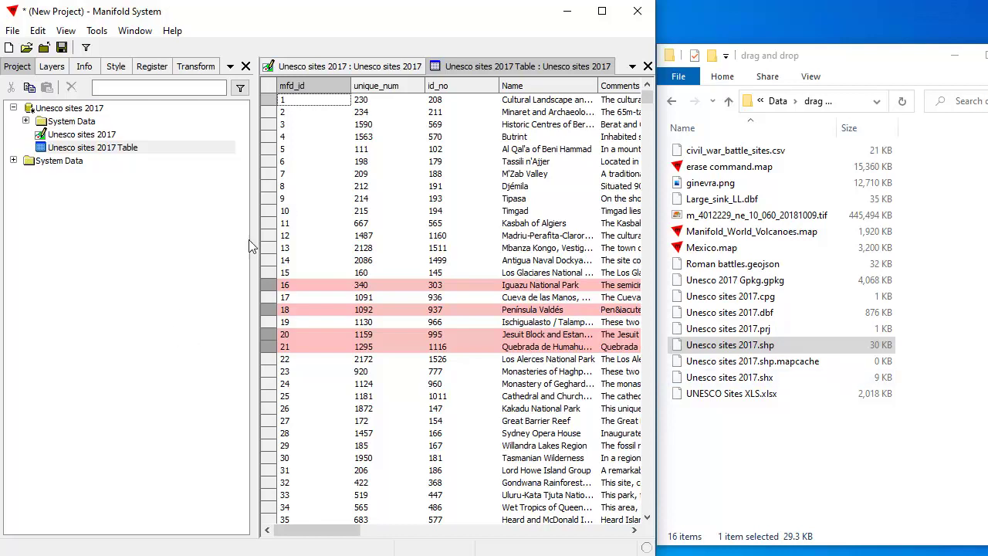
left_click(647, 66)
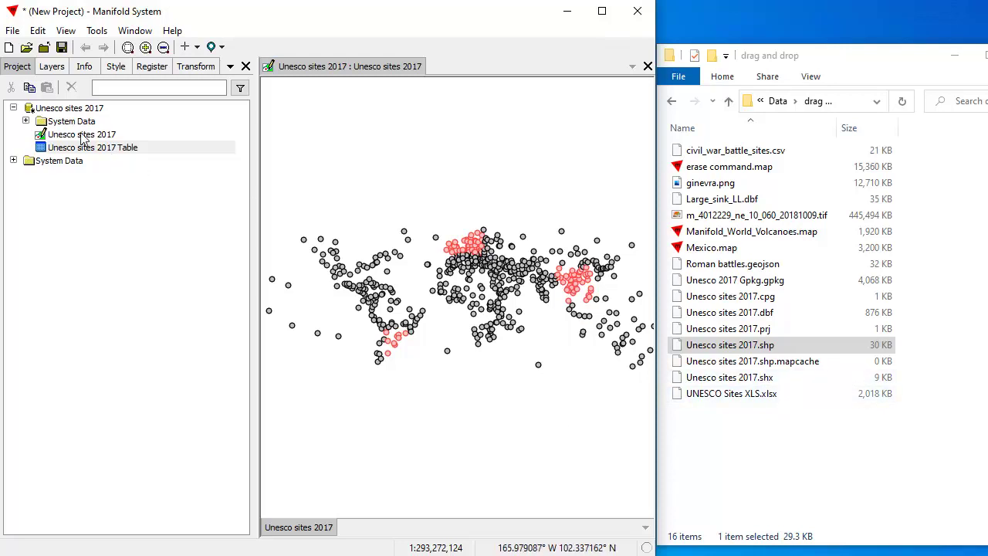
left_click(13, 108)
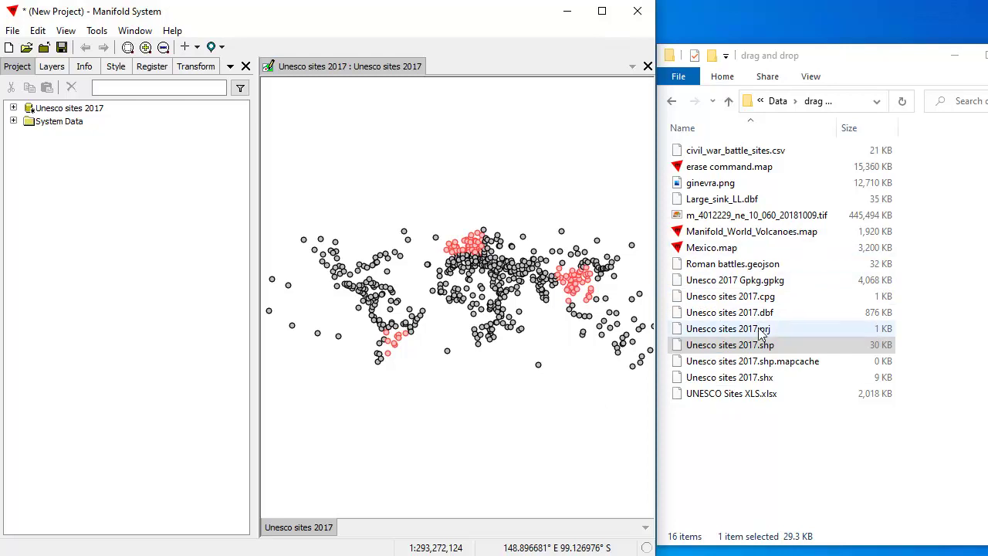
Start a new project without saving the one containing the linked shapefile.
left_click(836, 470)
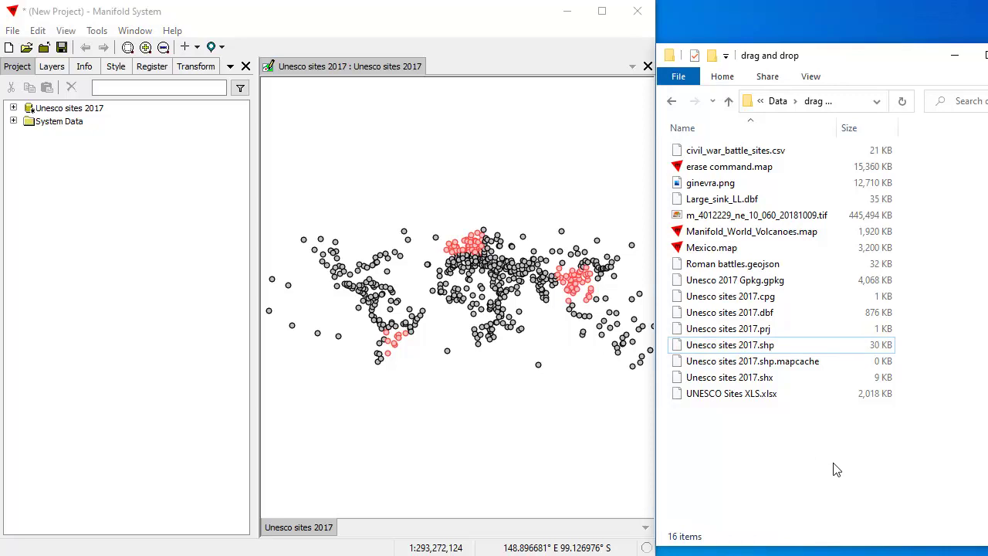
left_click(131, 324)
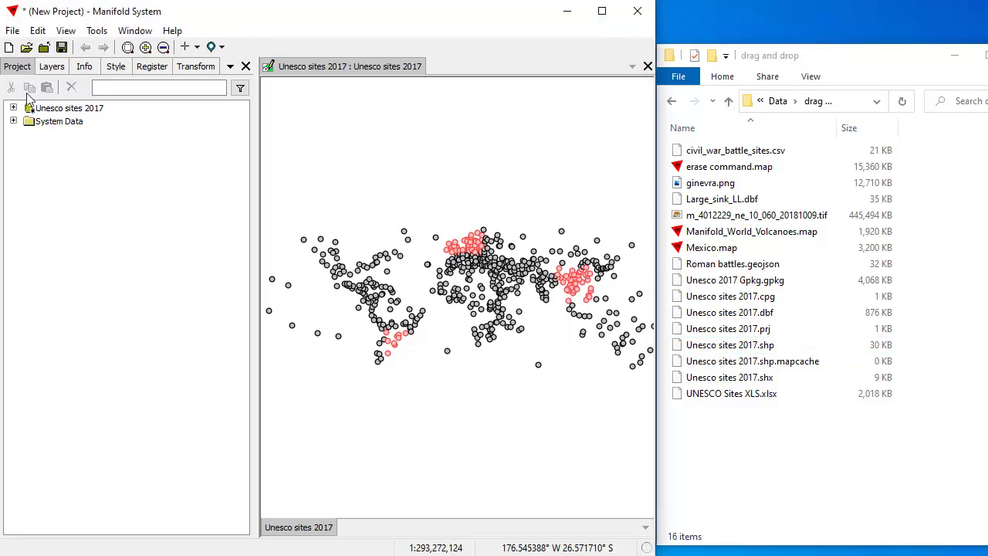
left_click(7, 48)
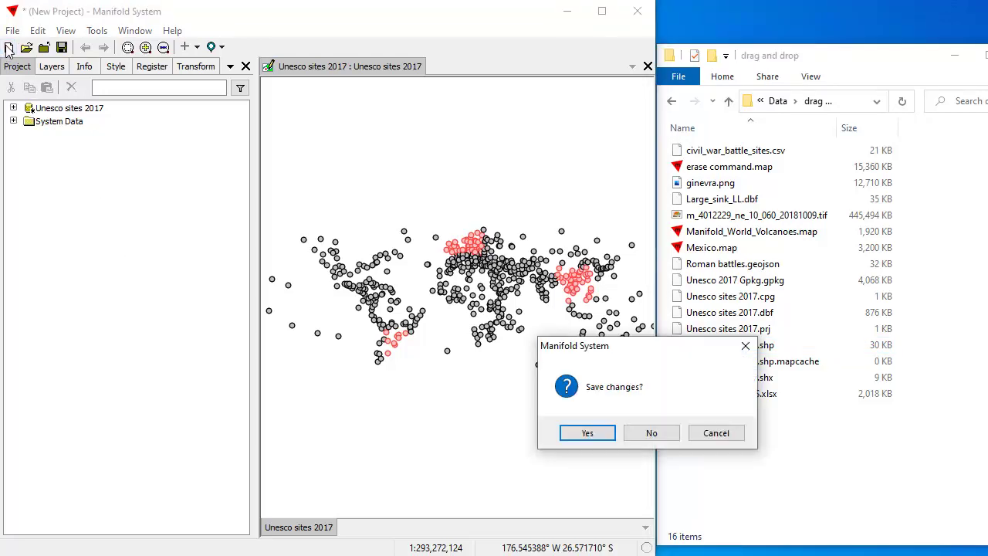
left_click(651, 433)
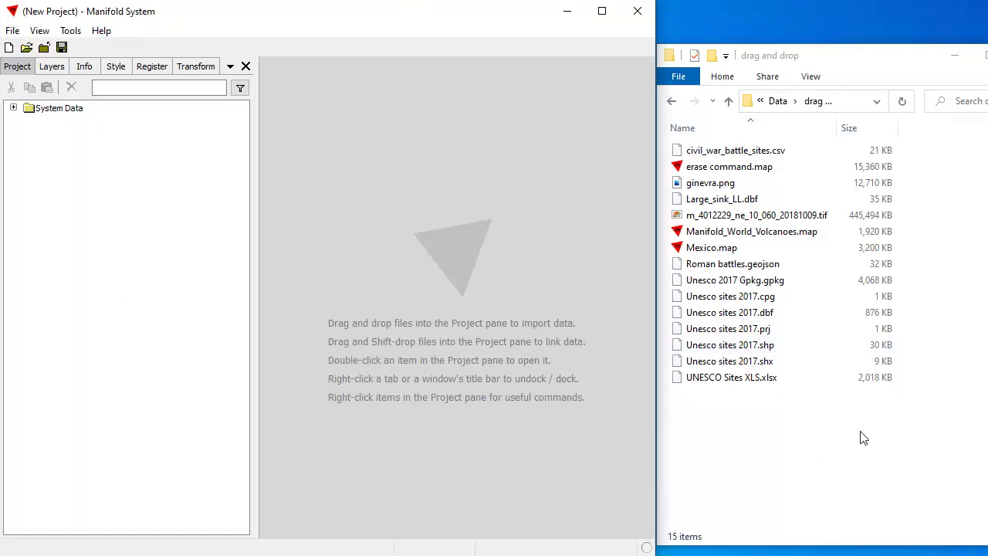
Import civil_war_battle_sites.csv, ginevra.png, m_4012229_ne_10_060_20181009.tif, Roman battles.geojson, Unesco 2017 Gpkg.gpkg, Unesco sites 2017.shp and UNESCO Sites XLS.xlsx together into the project.
left_click(764, 378)
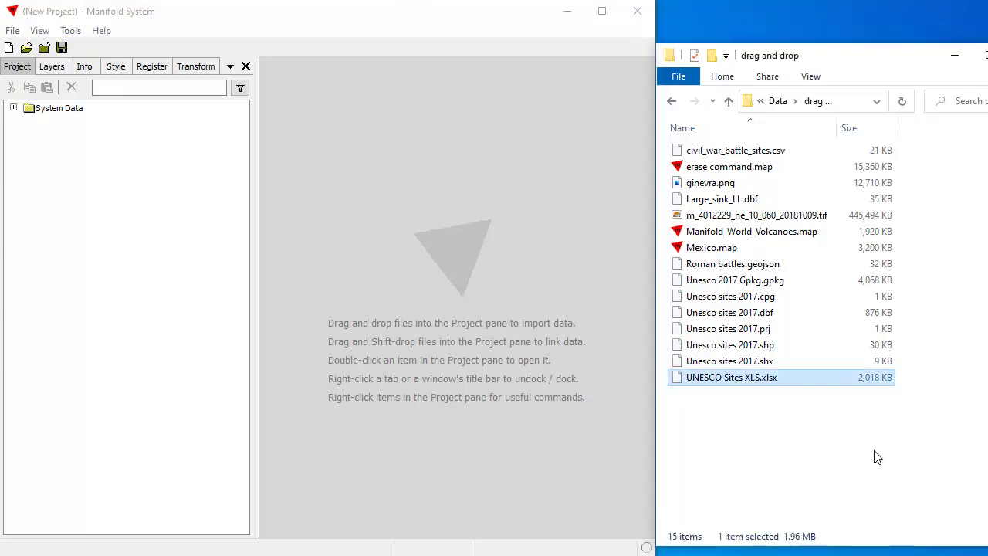
left_click(795, 347, "ctrl")
left_click(783, 281, "ctrl")
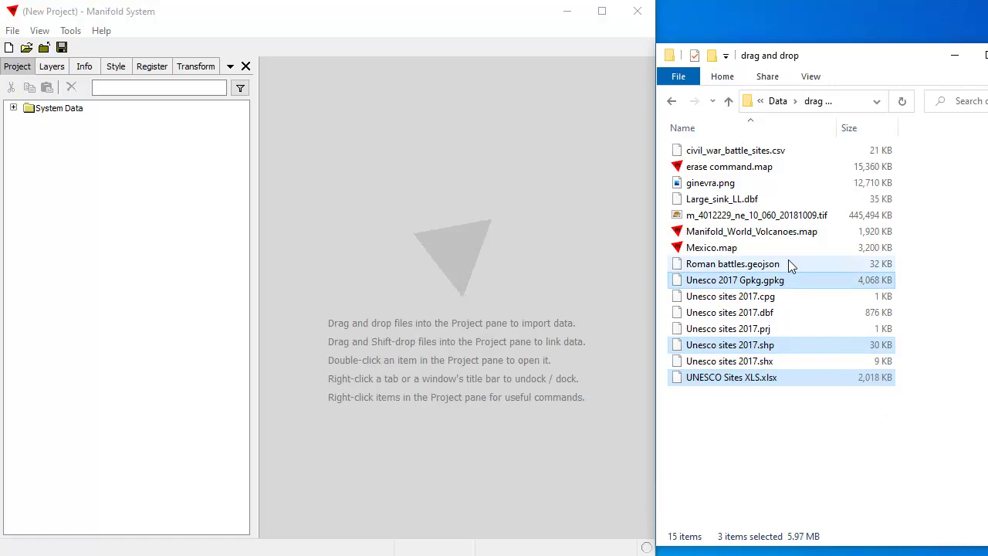
left_click(779, 263, "ctrl")
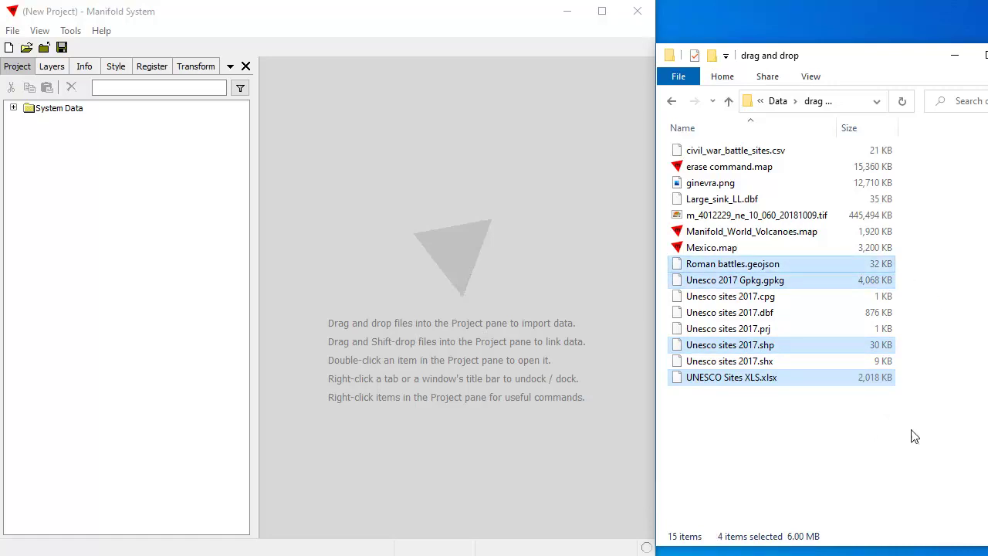
left_click(727, 247, "ctrl")
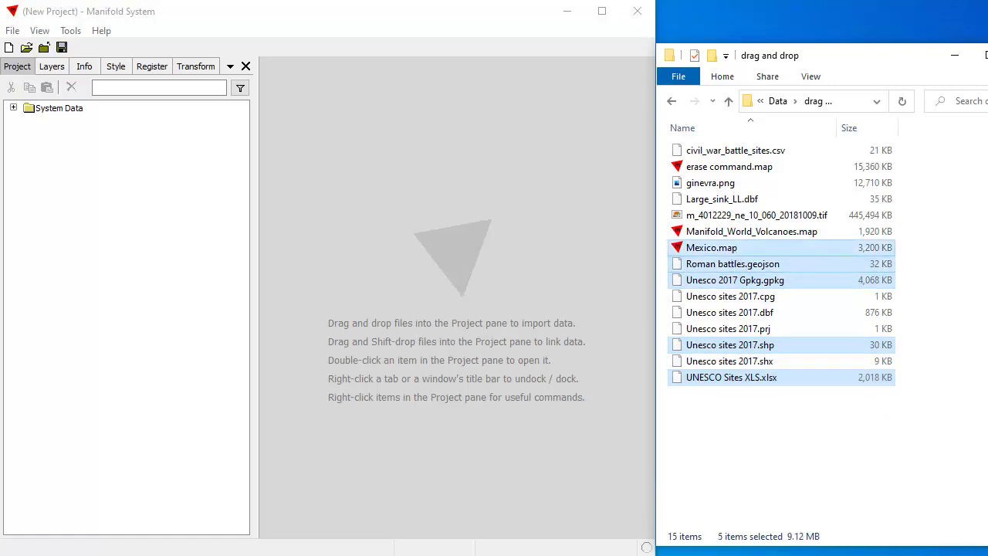
left_click(778, 151, "ctrl")
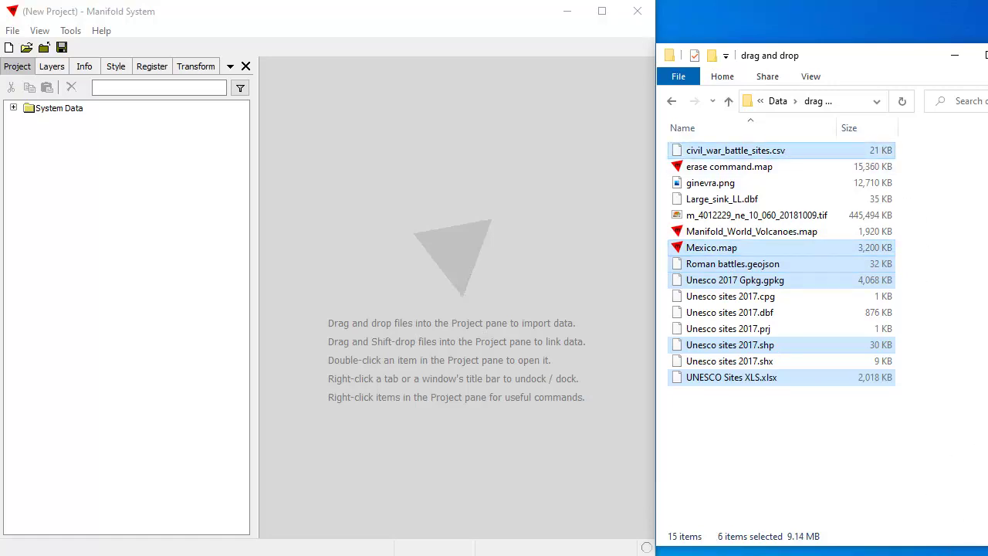
left_click(821, 186, "ctrl")
left_click(818, 217, "ctrl")
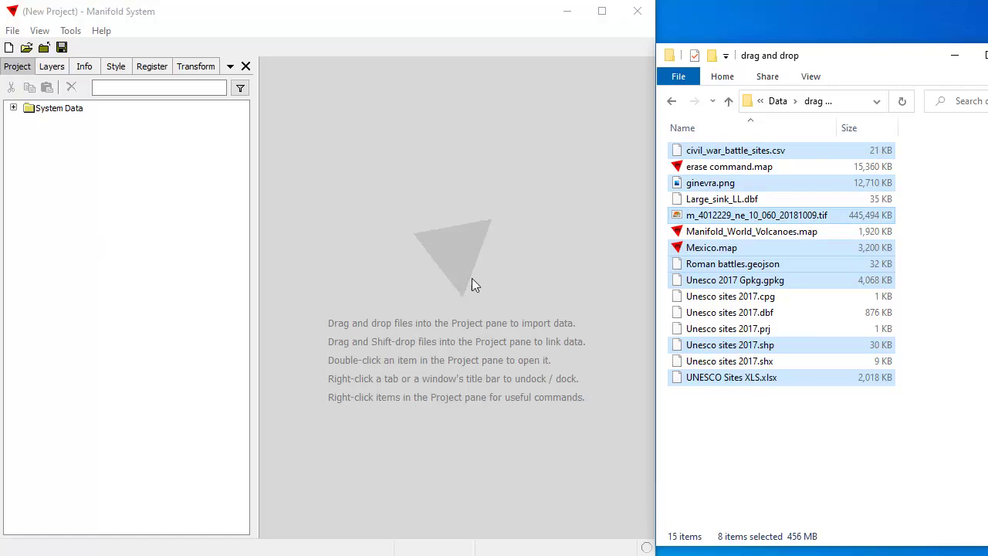
left_click(694, 248, "ctrl")
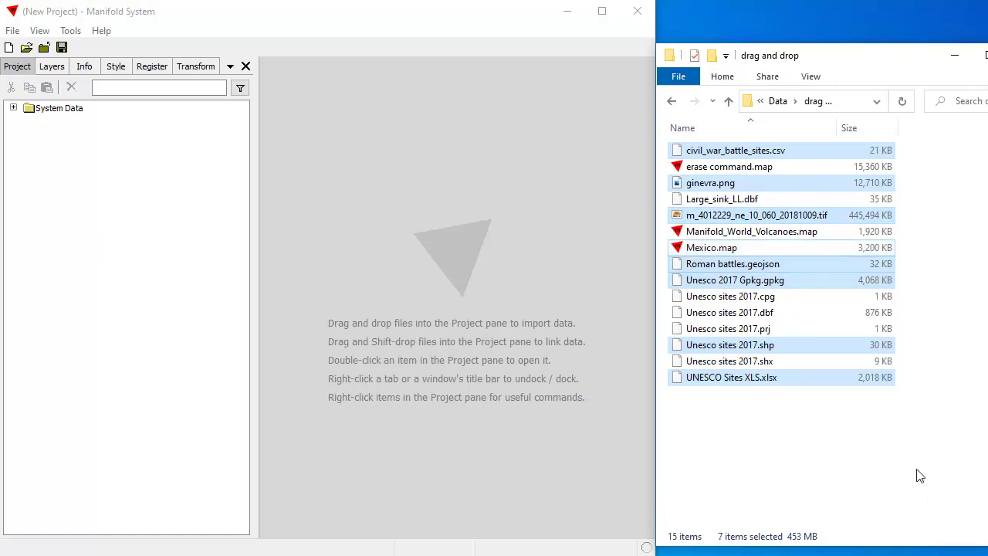
left_click_drag(815, 272, 95, 280)
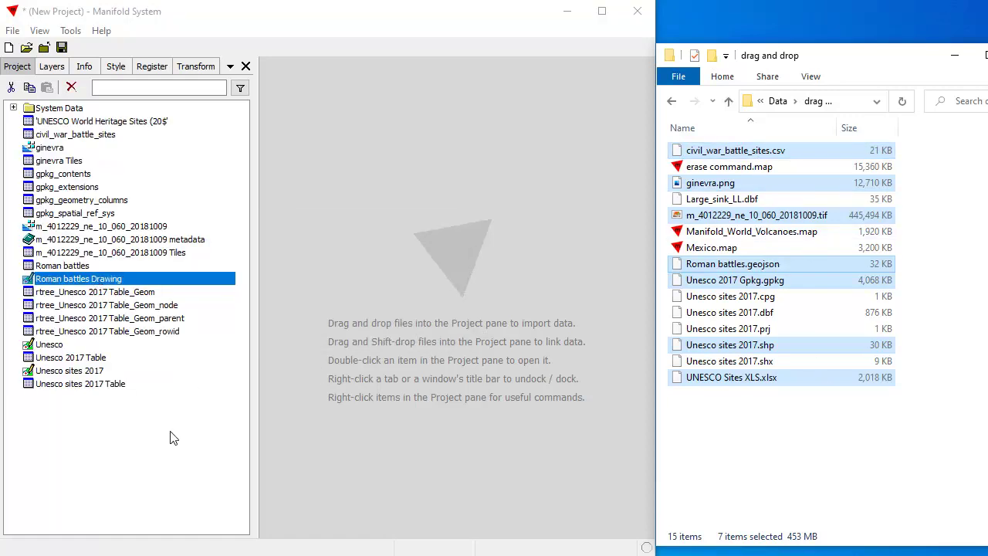
Open the imported Unesco sites 2017, Unesco and Roman battles Drawing drawings, examining the Unesco points around Europe and Africa up close.
double_click(97, 371)
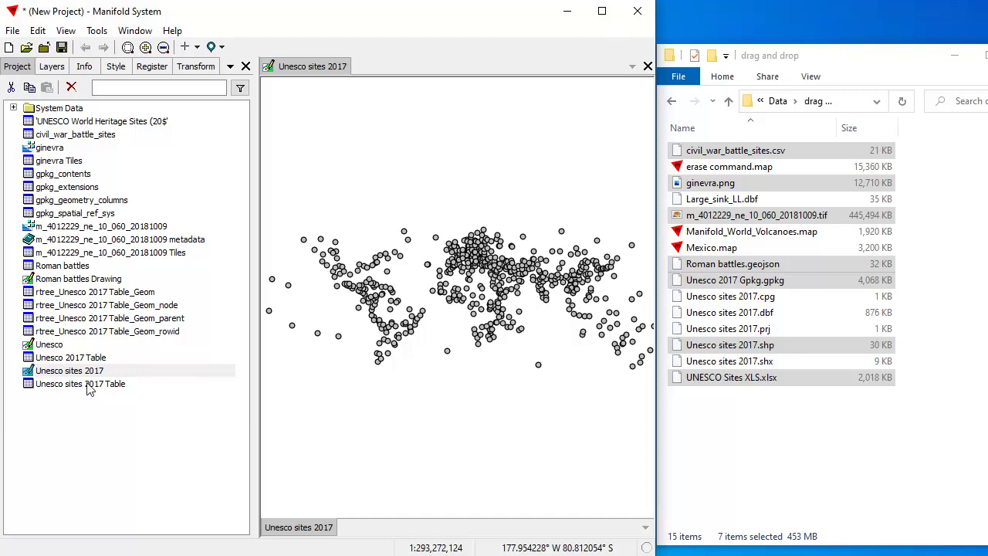
left_click(103, 429)
double_click(50, 345)
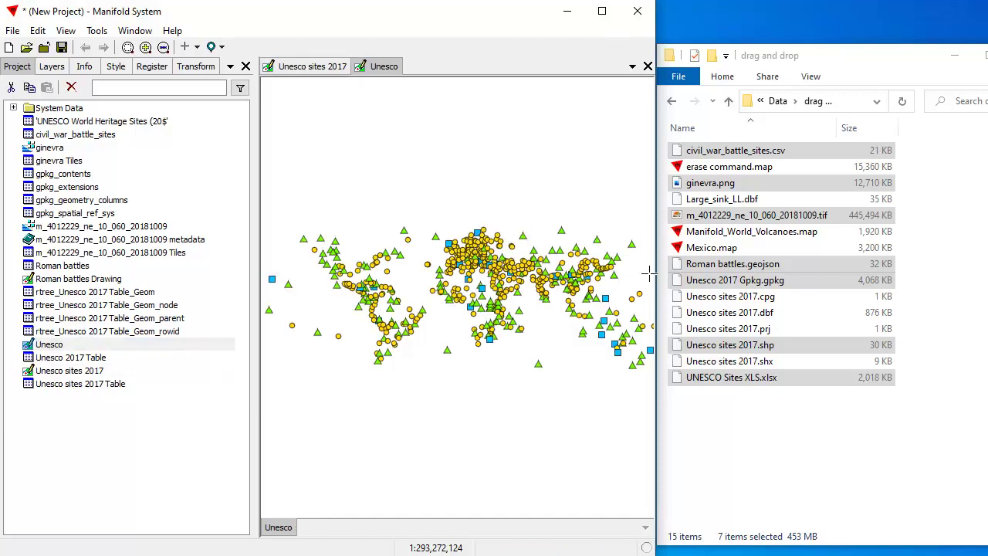
left_click_drag(415, 244, 538, 315)
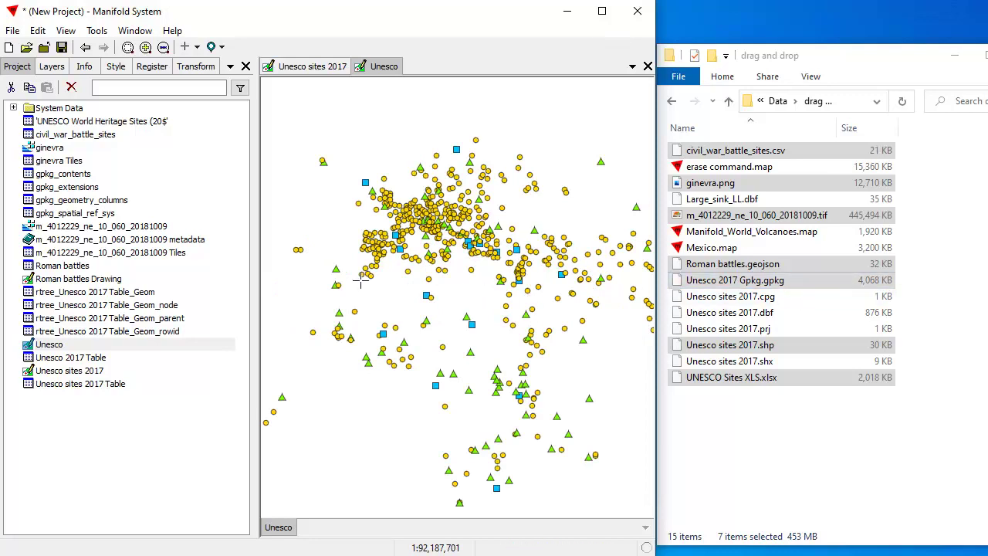
double_click(112, 280)
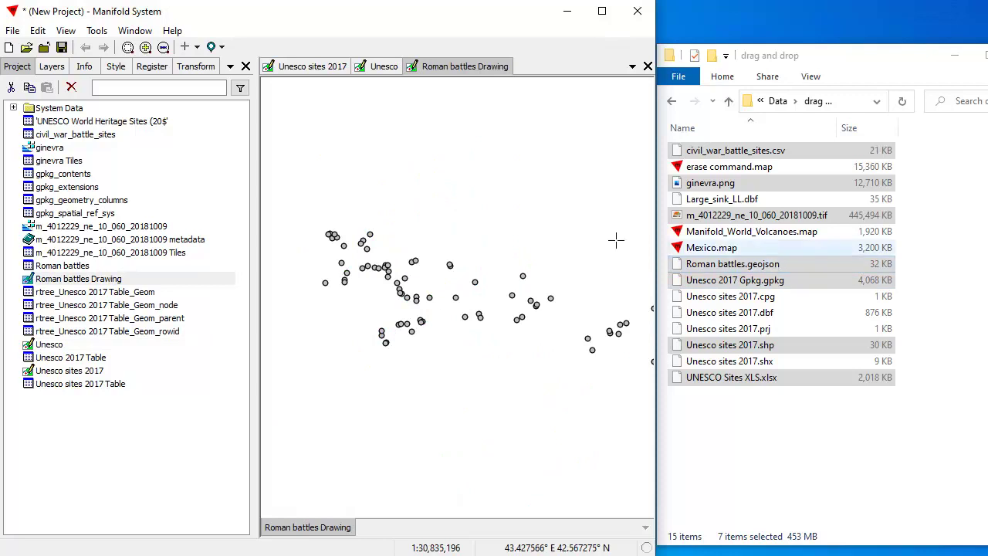
Open the m_4012229_ne_10_060_20181009 and ginevra images and examine the city streets and the portrait's face up close.
double_click(91, 229)
left_click_drag(446, 295, 576, 385)
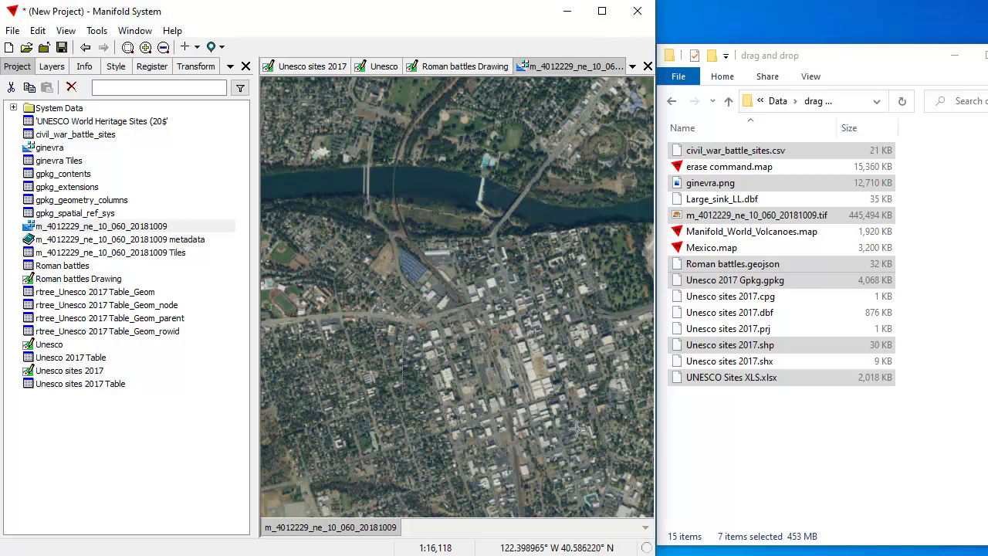
scroll(556, 419, "up", 2)
scroll(457, 371, "up", 2)
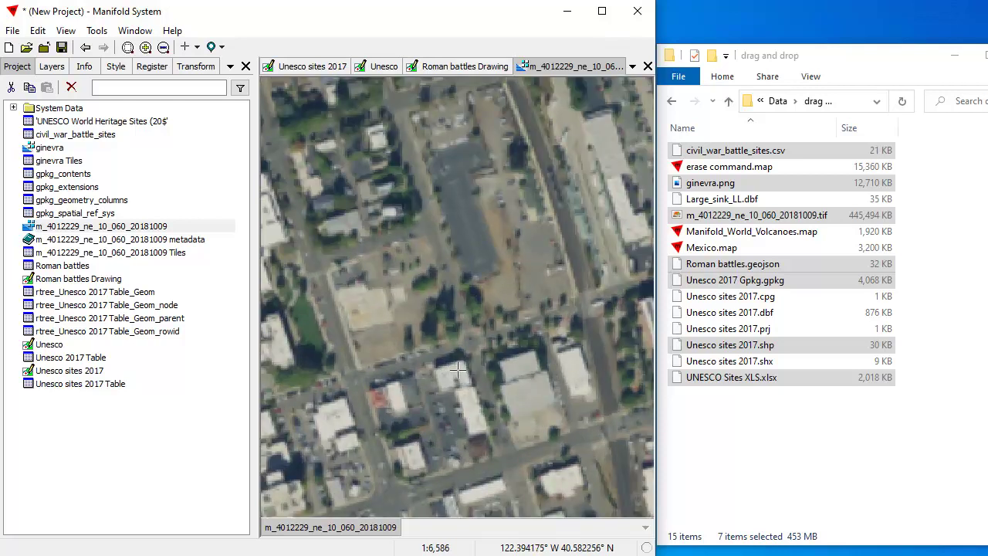
scroll(455, 374, "up", 4)
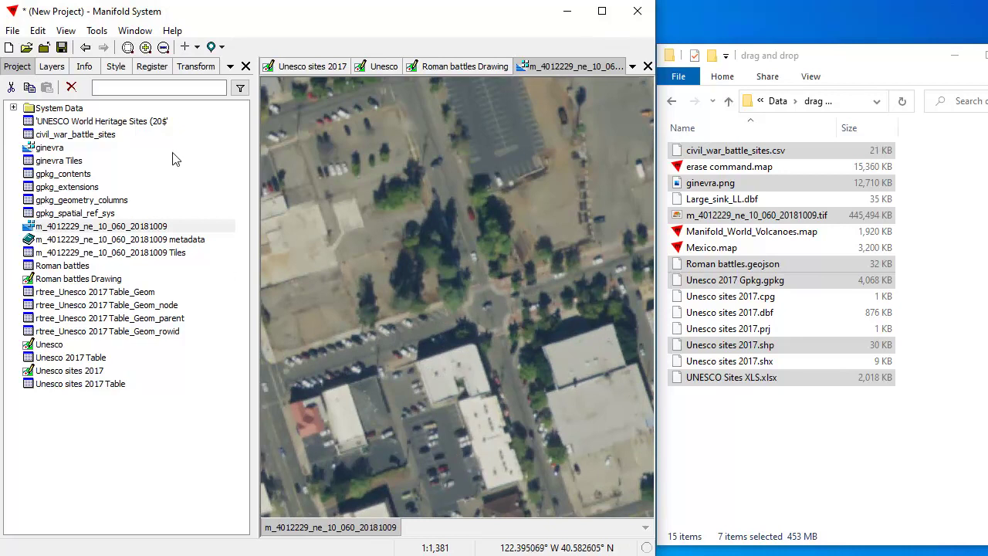
double_click(49, 148)
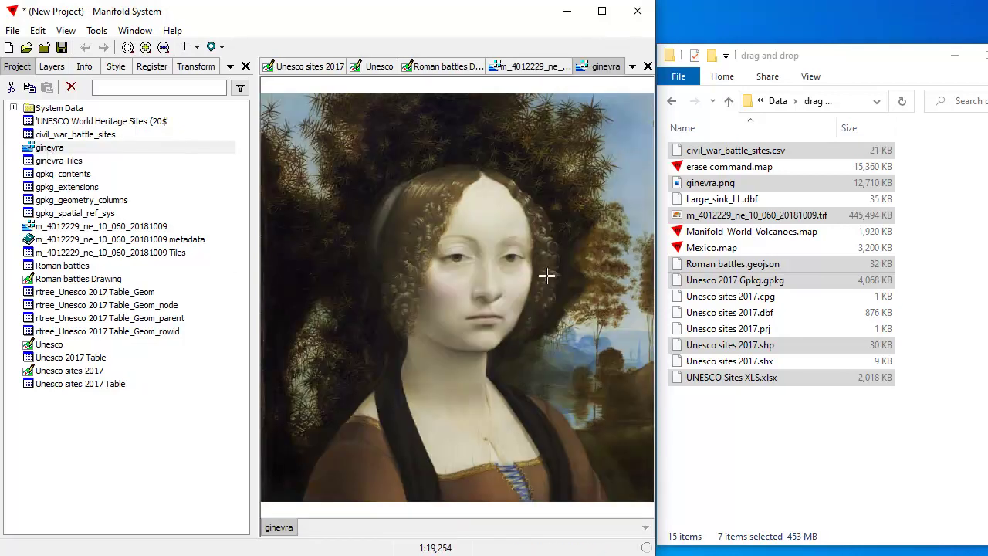
left_click_drag(425, 214, 548, 333)
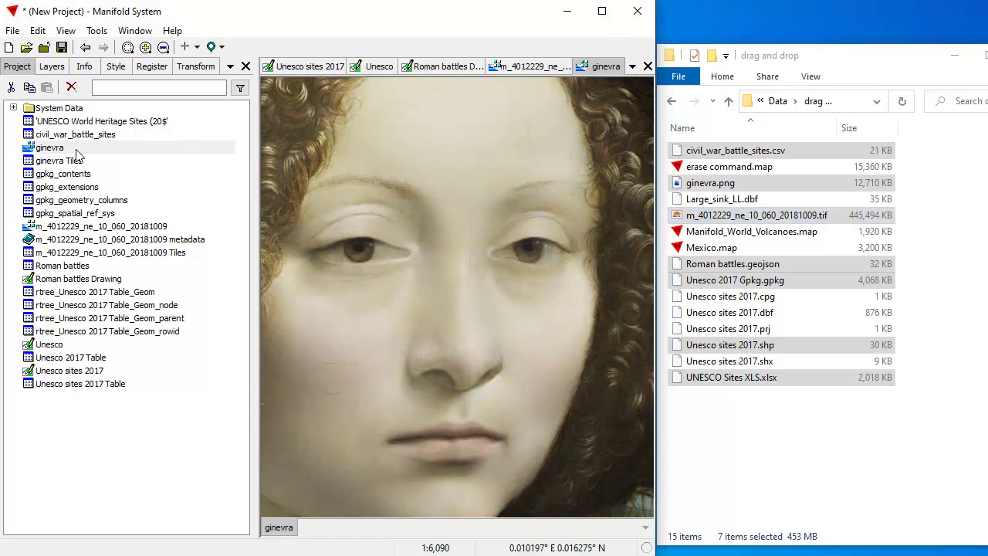
Open the imported civil_war_battle_sites table and the UNESCO World Heritage Sites table to view their records.
double_click(97, 136)
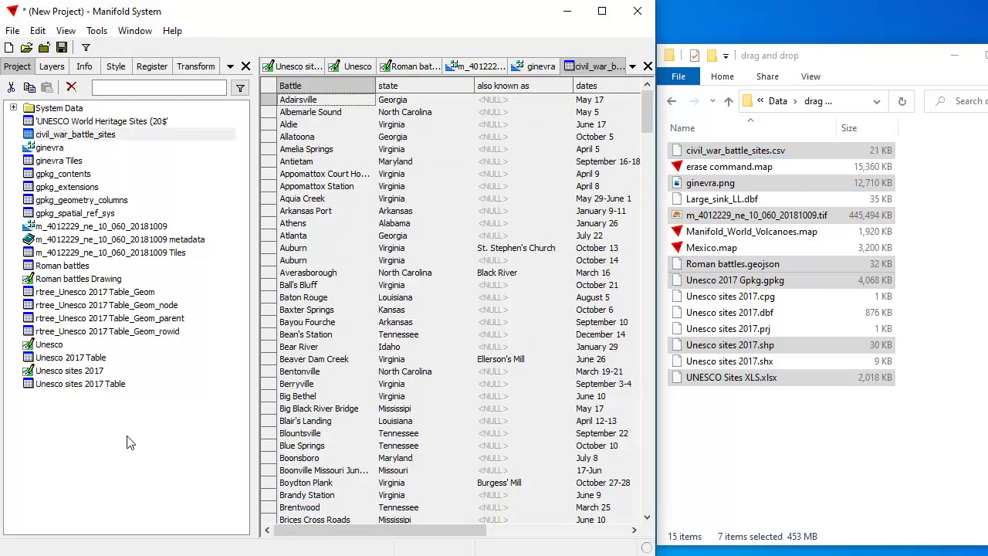
double_click(129, 124)
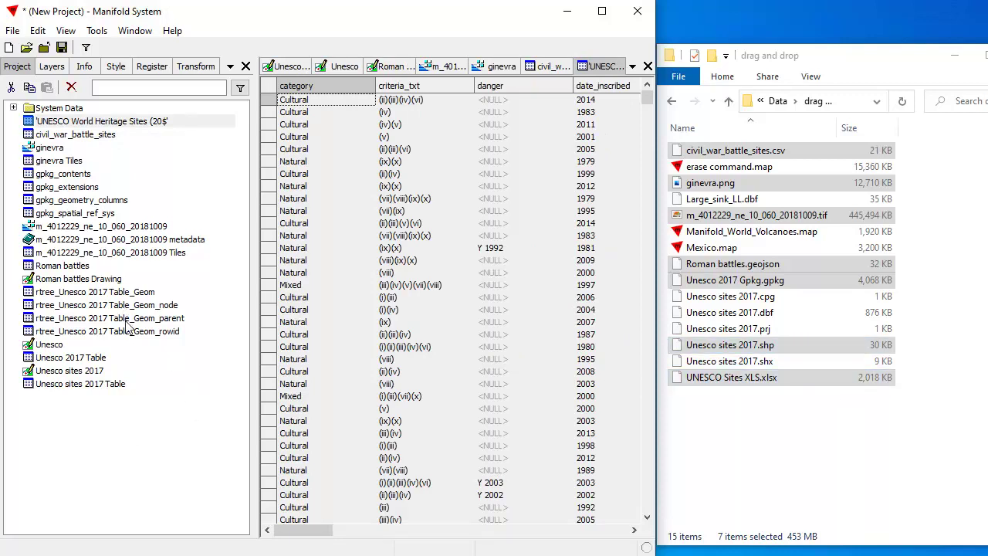
left_click(139, 410)
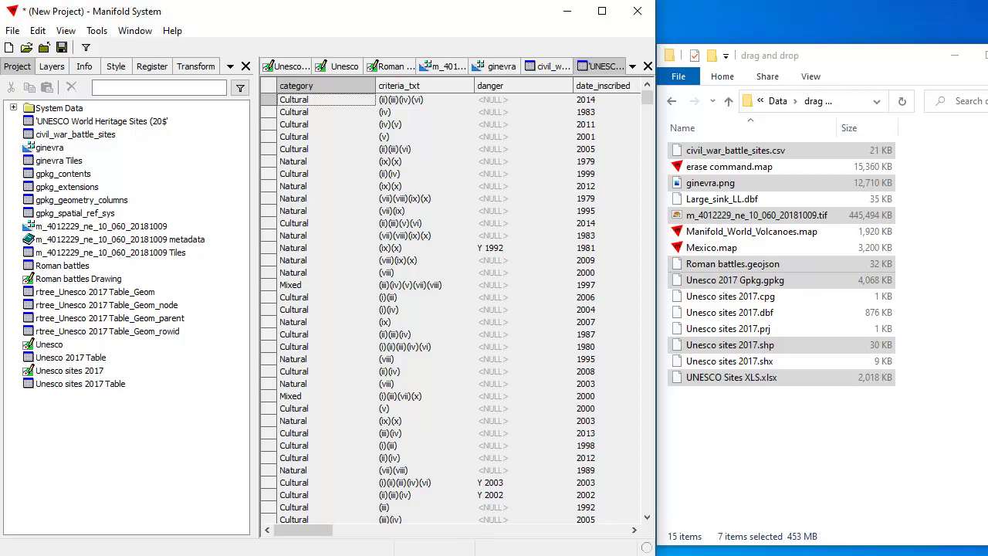
Start another new project, discarding the unsaved project with the seven imported files.
left_click(8, 47)
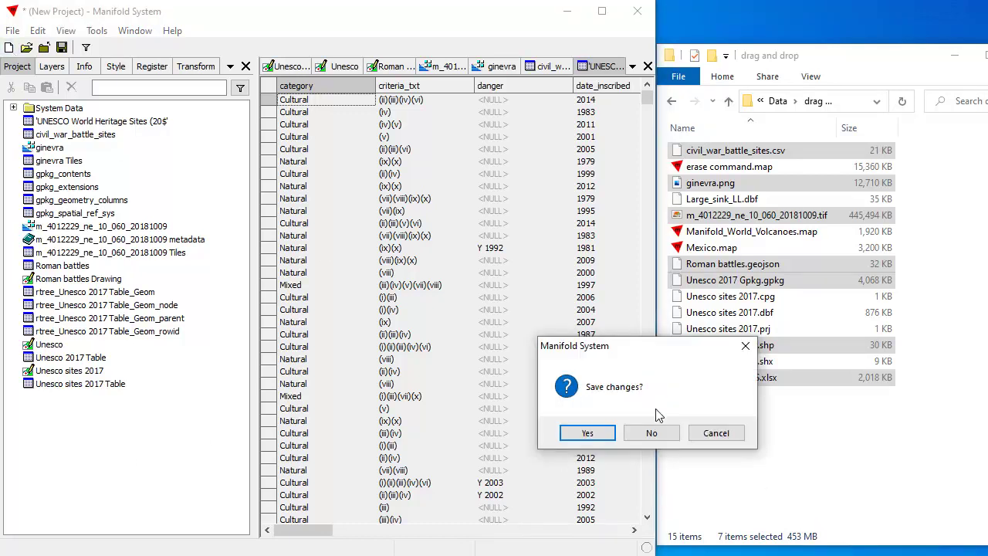
left_click(652, 433)
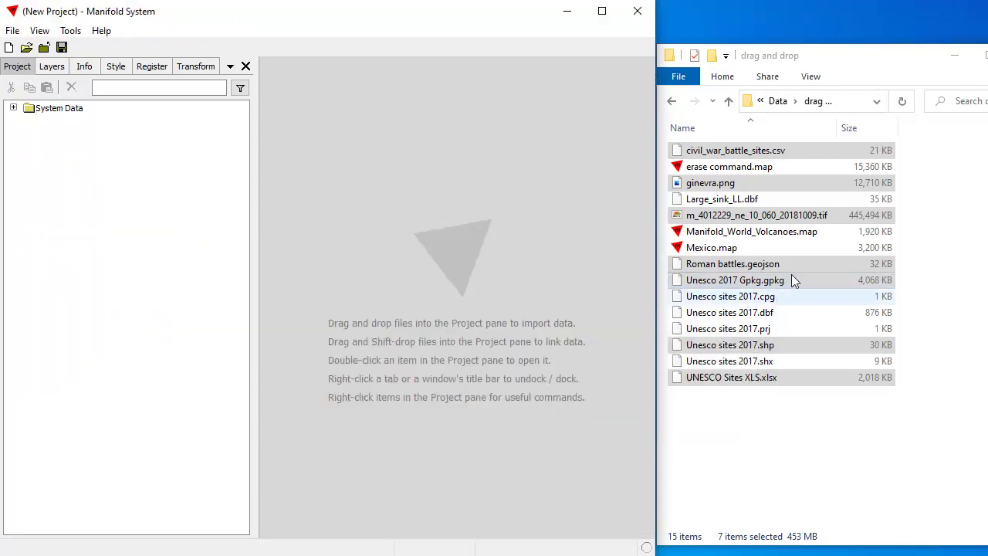
Link the seven selected files into the project and open the linked m_4012229_ne_10_060_20181009 image, examining the city streets up close.
left_click_drag(819, 280, 97, 262)
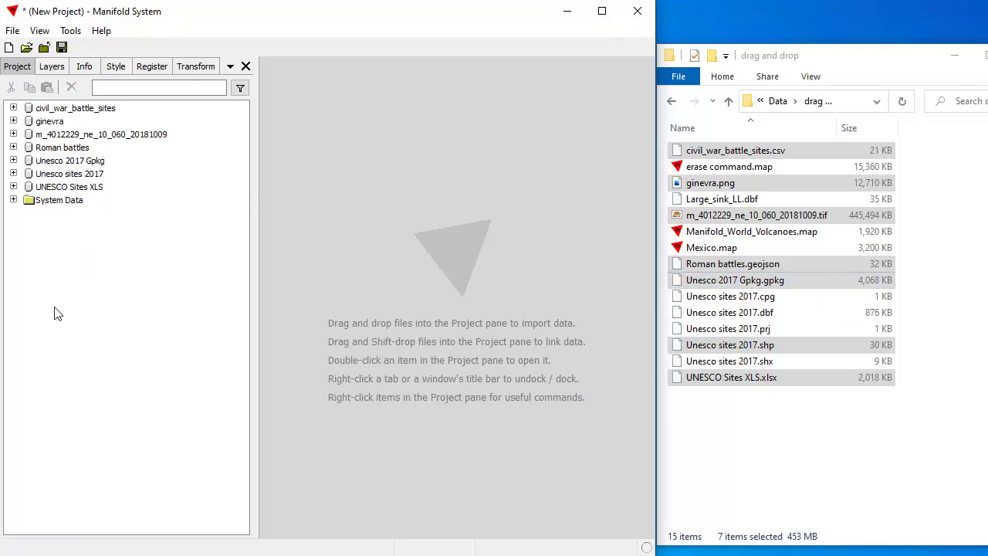
left_click(13, 133)
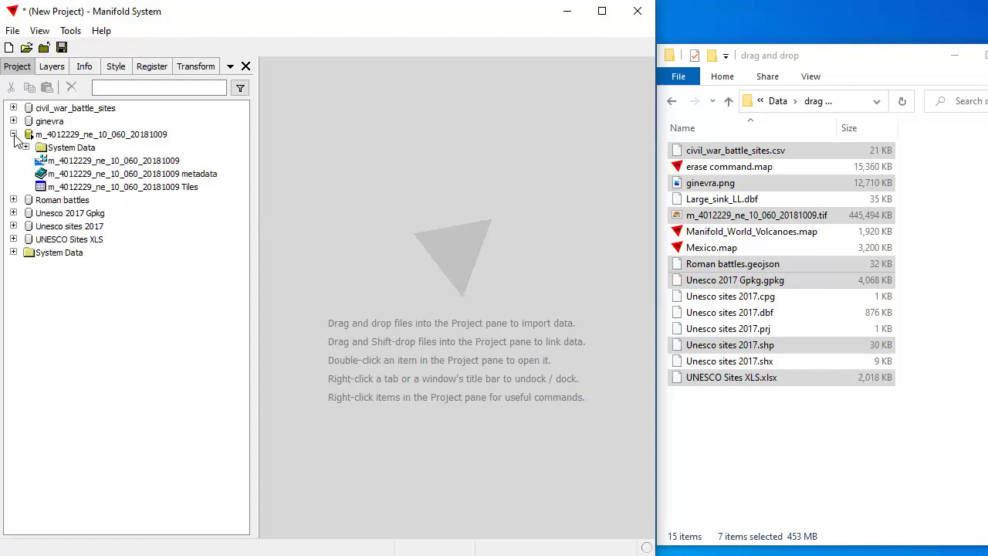
double_click(142, 160)
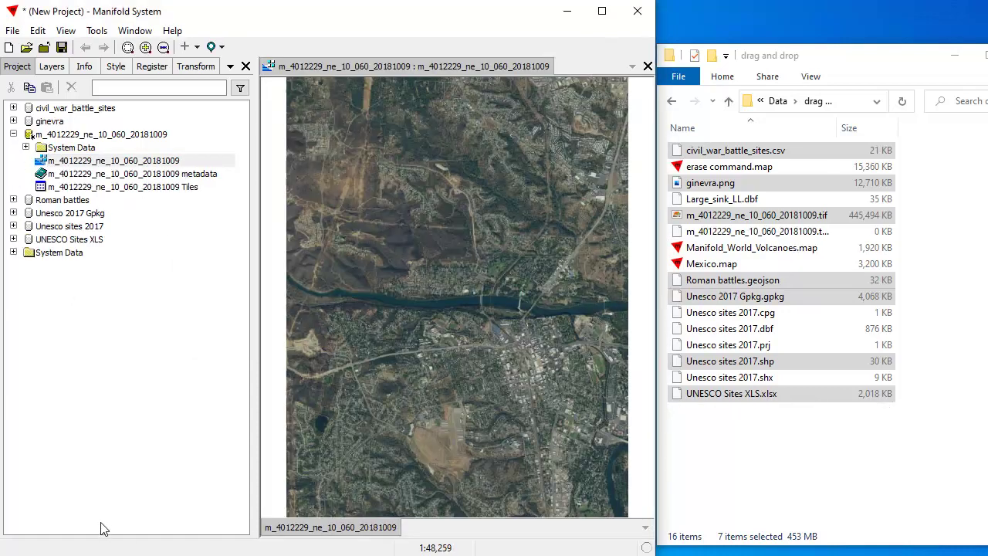
scroll(496, 331, "up", 2)
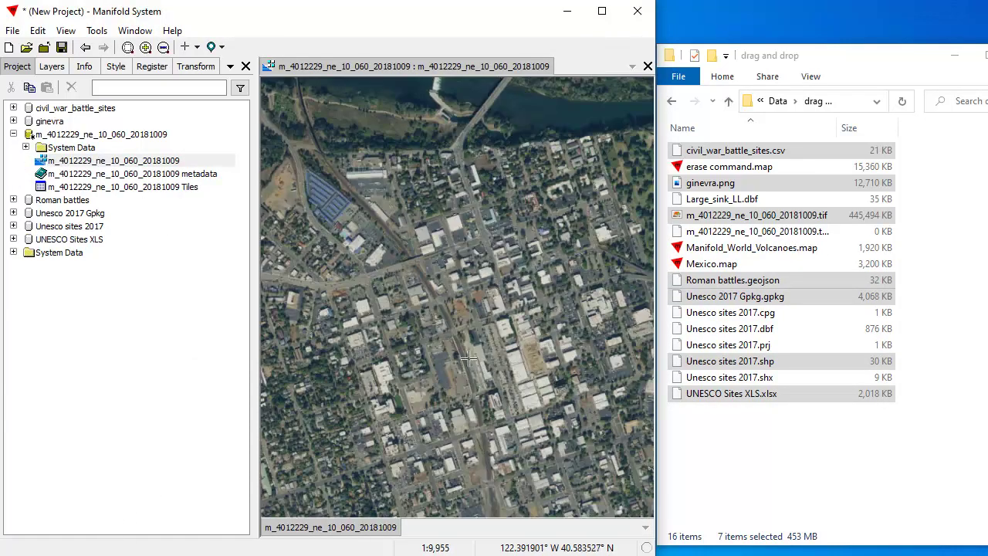
scroll(376, 357, "up", 1)
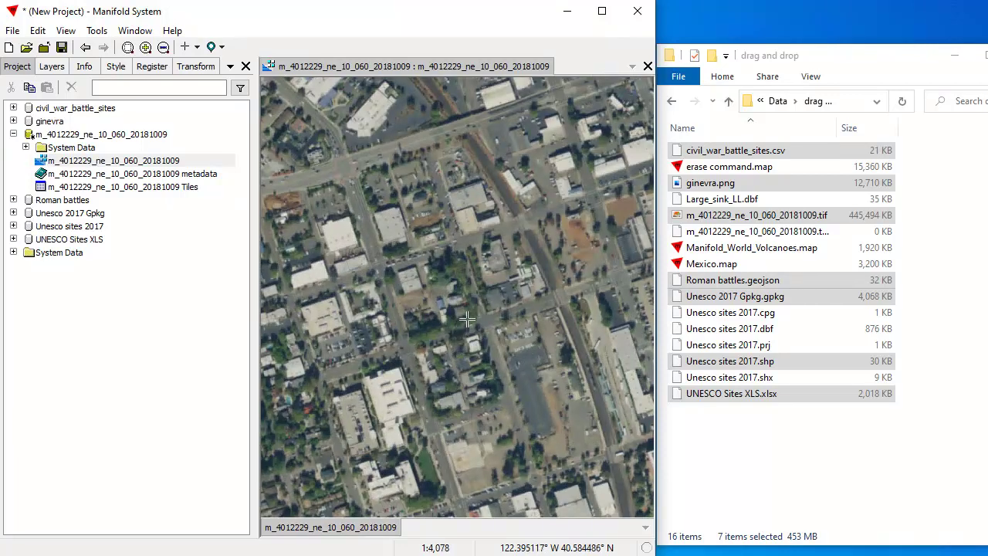
scroll(379, 351, "down", 1)
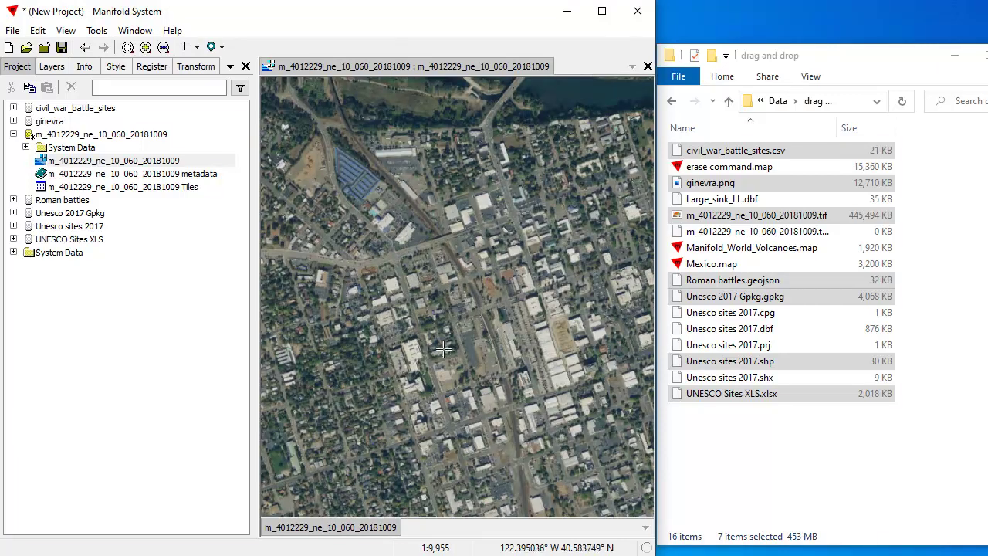
scroll(454, 299, "down", 1)
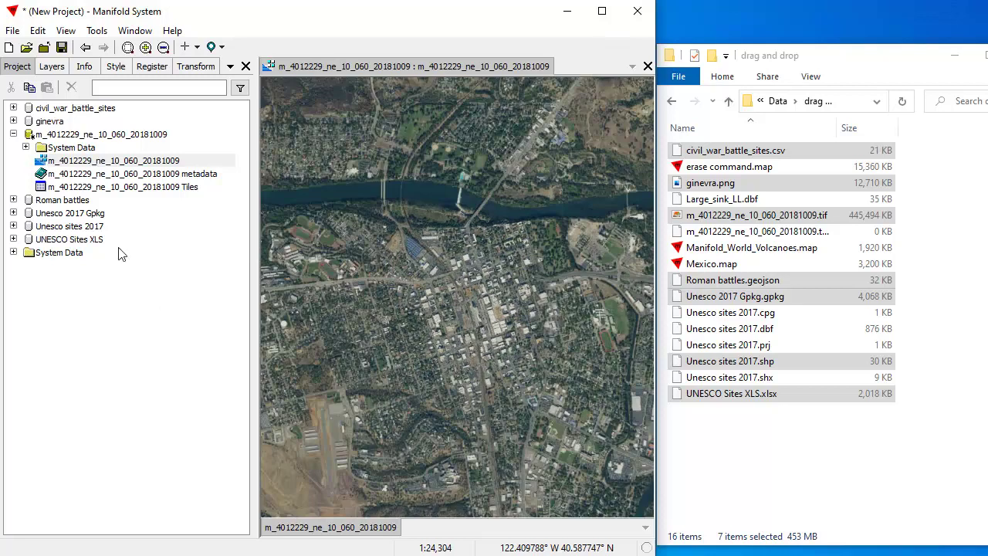
Open the linked ginevra image and the Unesco drawing from the Unesco 2017 Gpkg data source for viewing.
left_click(13, 122)
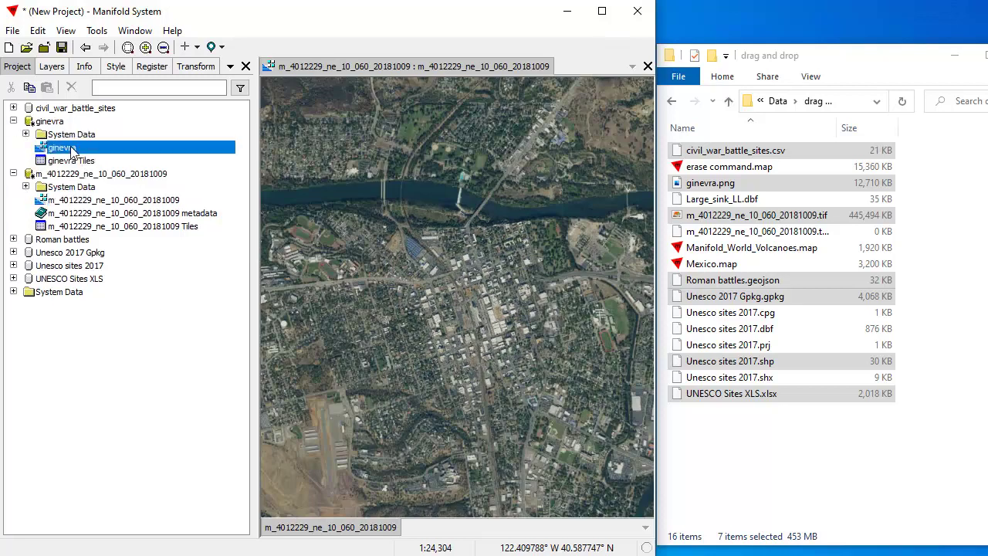
double_click(73, 152)
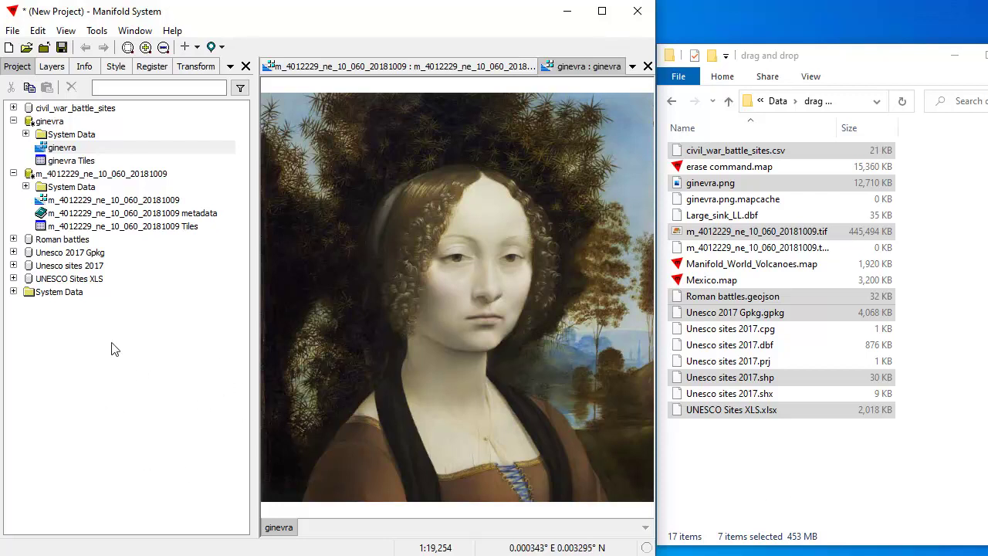
left_click(13, 252)
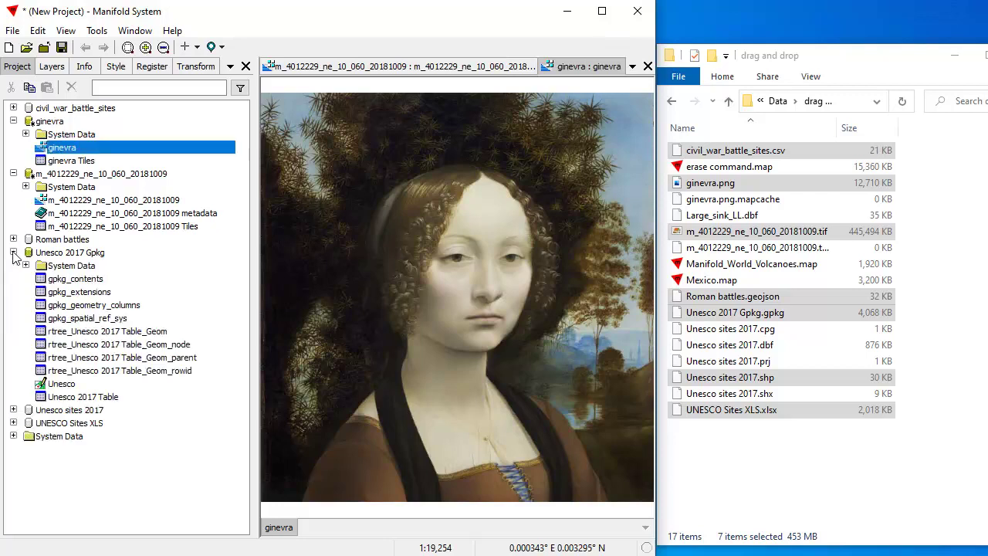
double_click(60, 384)
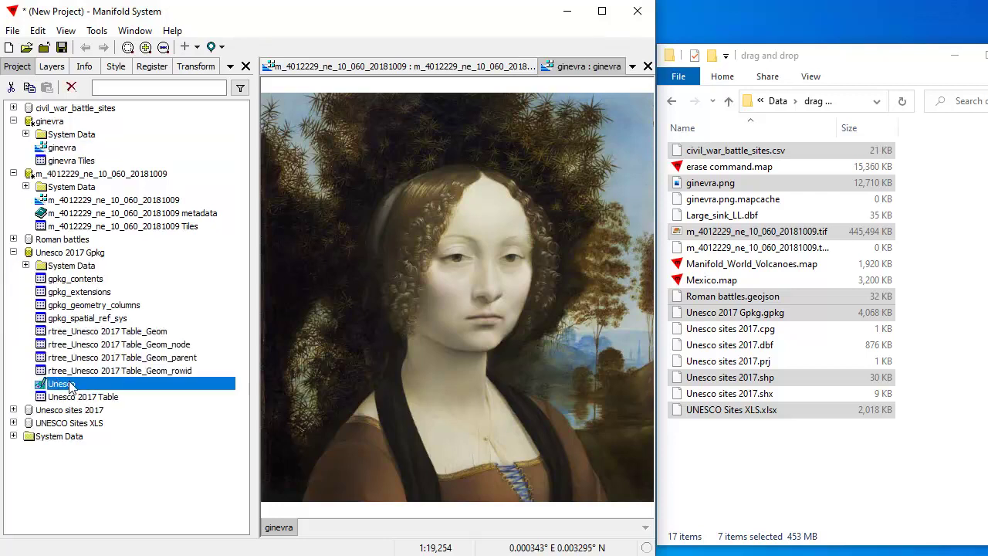
left_click_drag(475, 284, 545, 346)
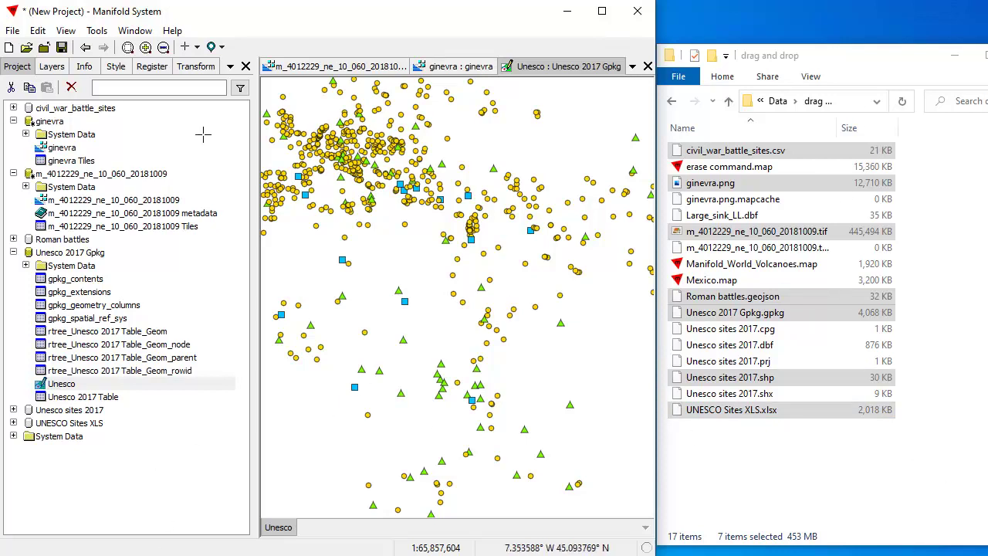
Start a new project, discarding the unsaved one with the seven linked files, and clear the file selection in the folder.
left_click(8, 48)
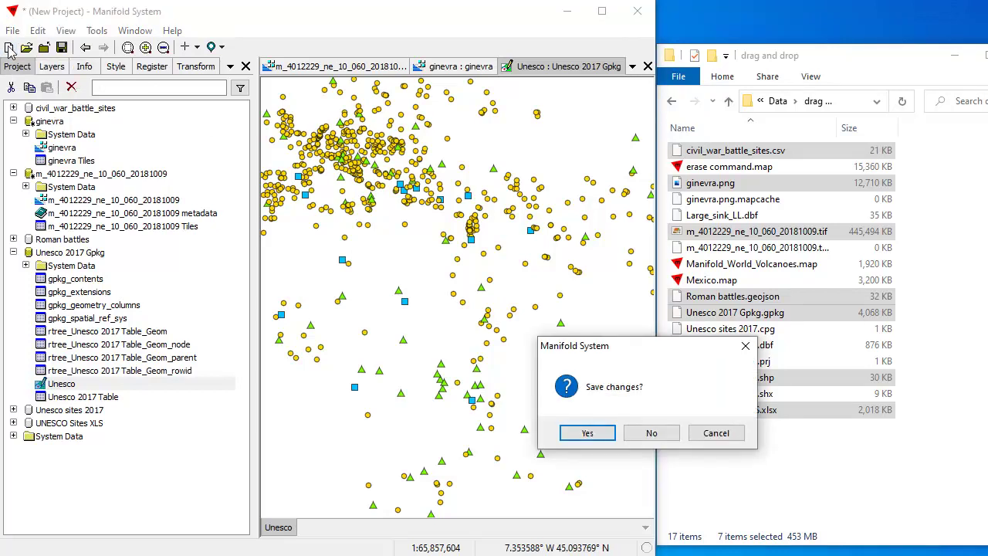
left_click(651, 434)
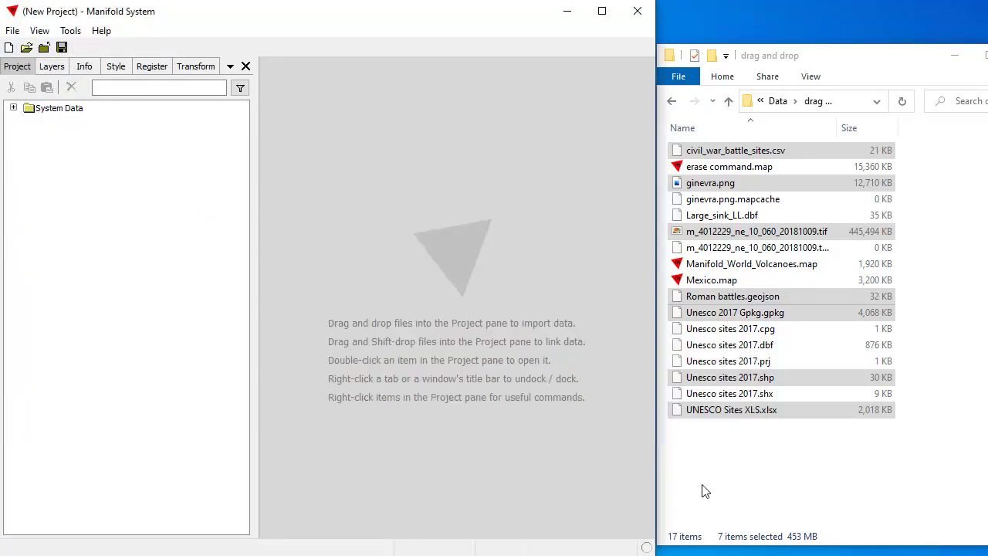
left_click(756, 417)
Link Mexico.map into the new project and expand its data source to show the components inside.
left_click(724, 250)
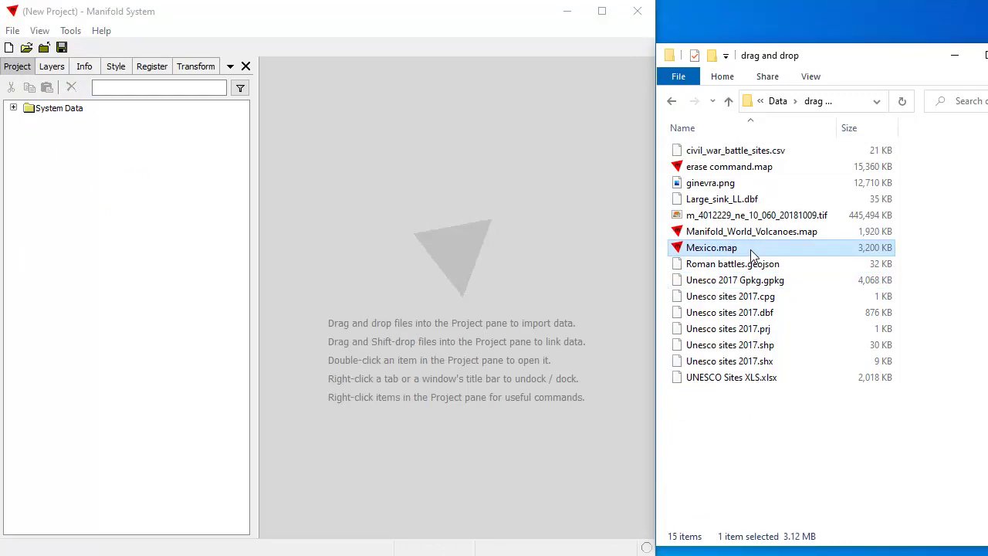
left_click_drag(750, 247, 145, 222)
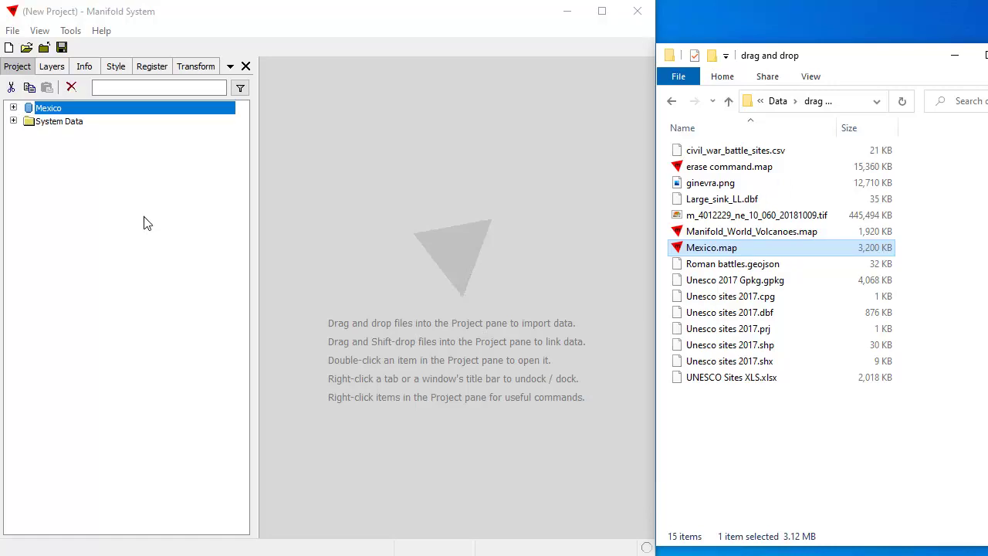
left_click(13, 109)
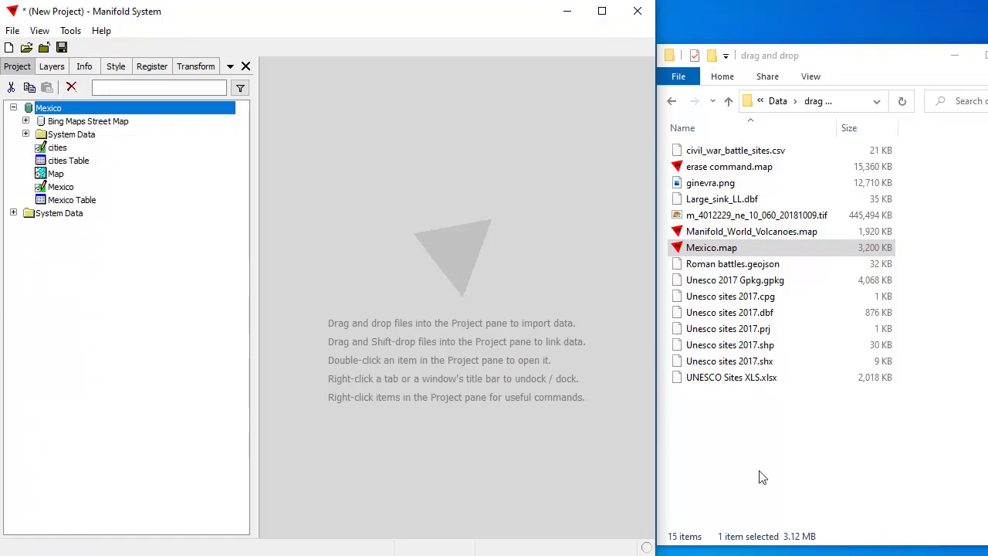
left_click(142, 390)
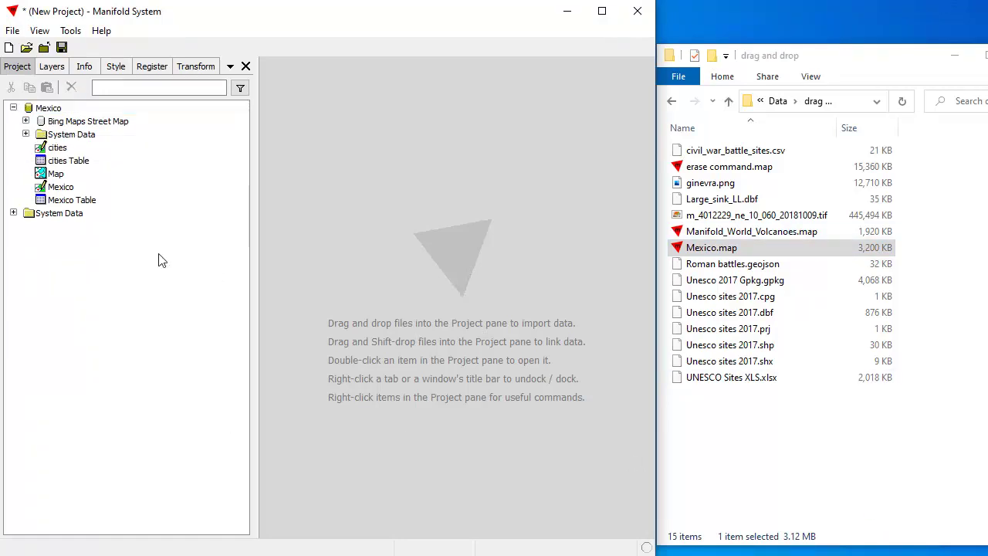
Import Unesco sites 2017.shp into the linked Mexico data source, accepting the drop into that data source.
left_click(46, 111)
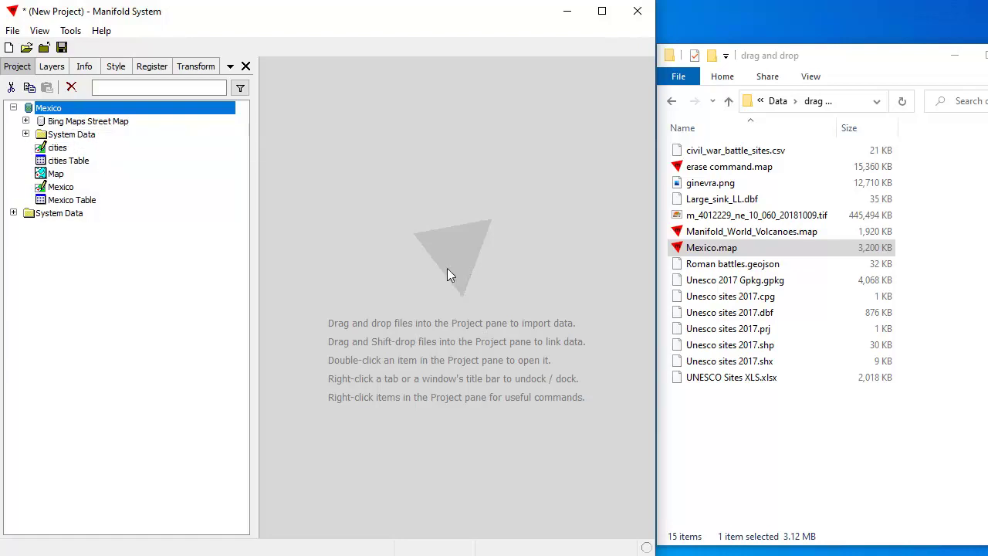
left_click(774, 350)
left_click_drag(776, 352, 109, 171)
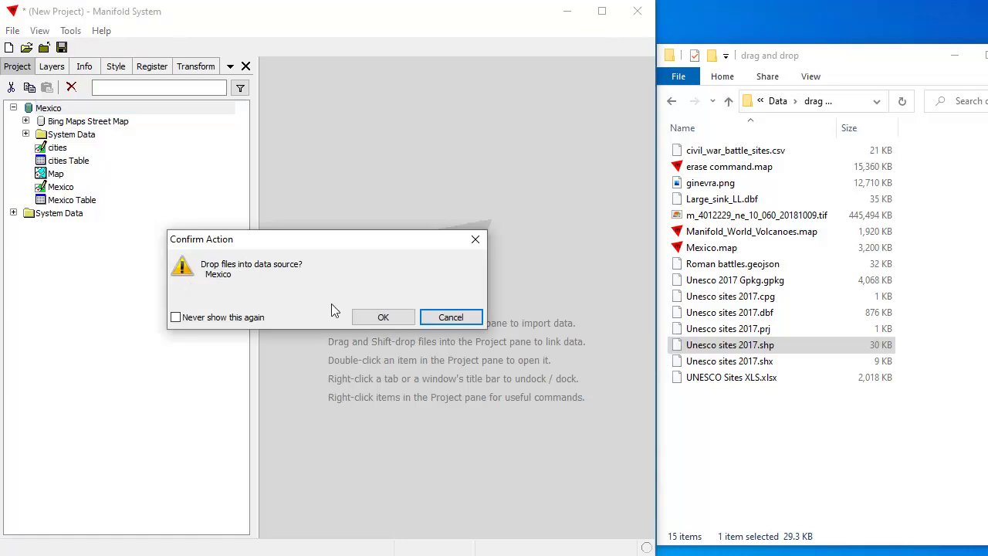
left_click(378, 317)
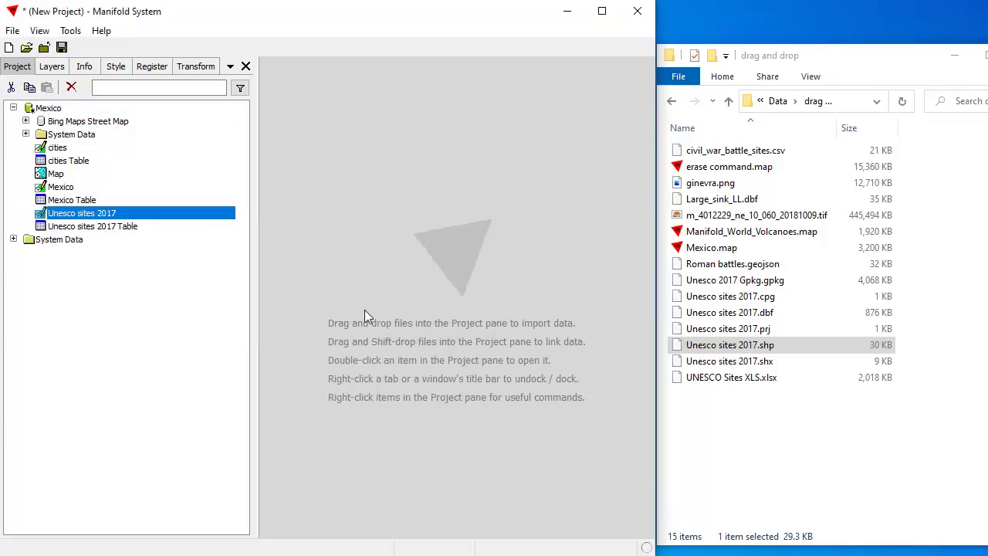
Open the Unesco sites 2017 drawing in the Mexico data source, view its points up close and collapse the data source.
double_click(109, 216)
scroll(509, 305, "up", 2)
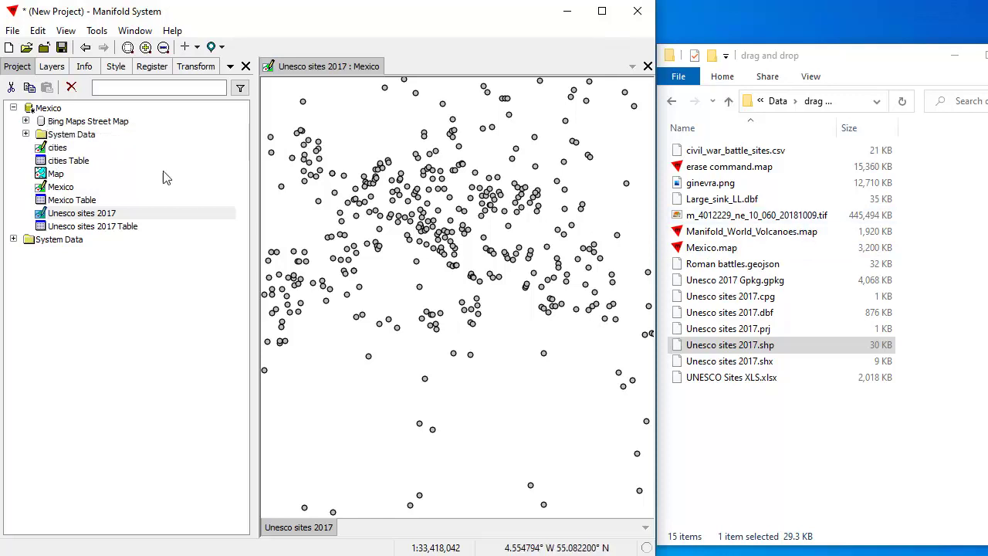
left_click(13, 108)
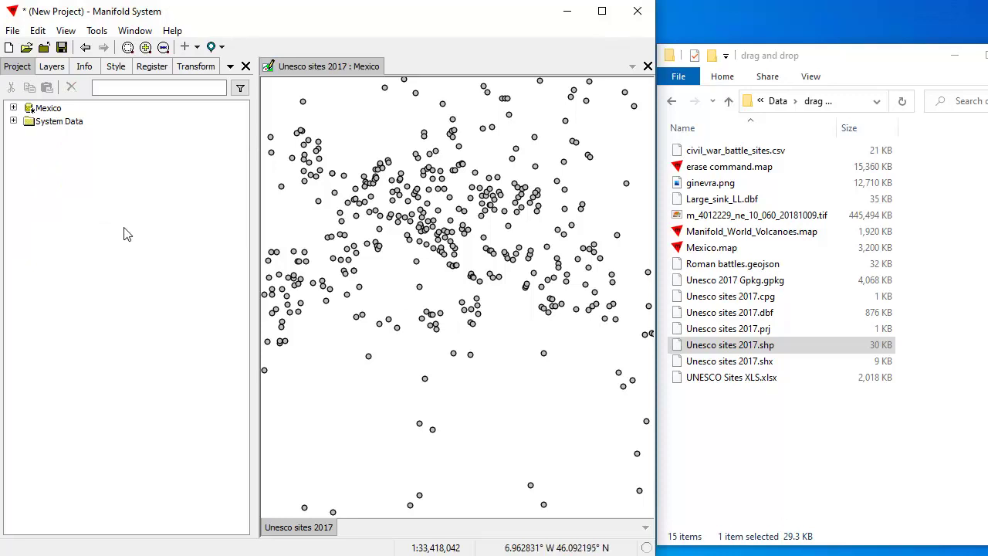
Start another new project without saving the one containing the linked Mexico data source.
left_click(14, 31)
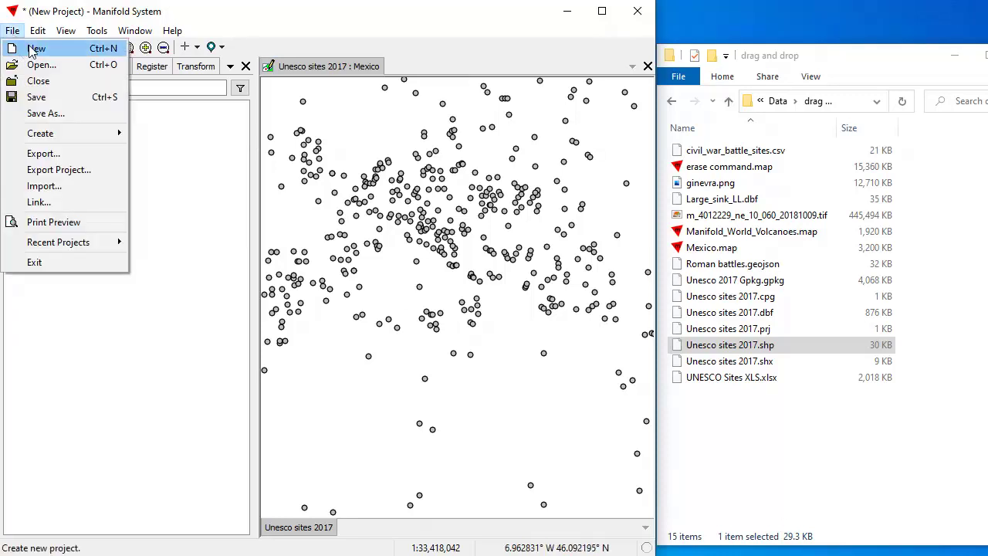
left_click(25, 53)
left_click(650, 432)
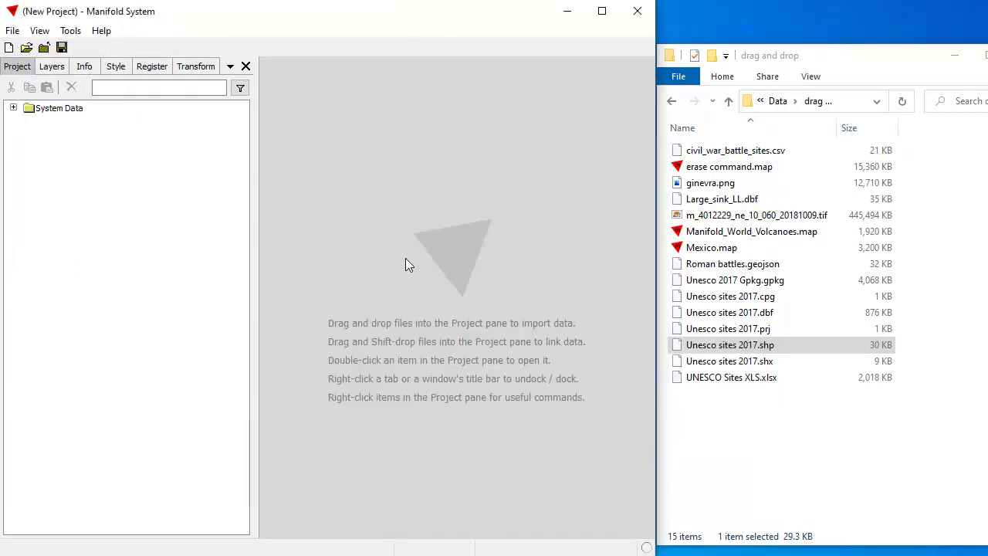
Bring up the C:\Data folder in File Explorer and search it with filename:~"gdb".
left_click_drag(609, 554, 711, 57)
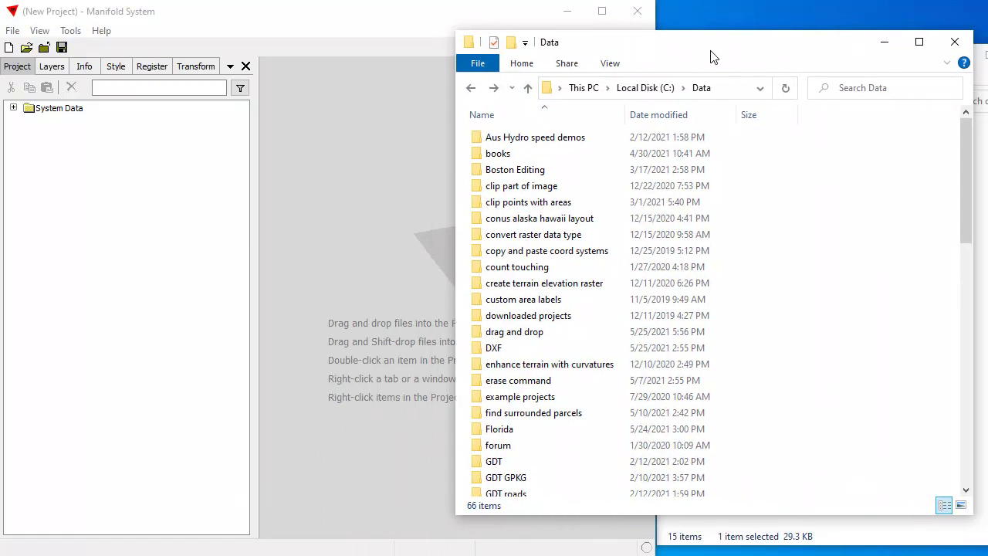
left_click(870, 91)
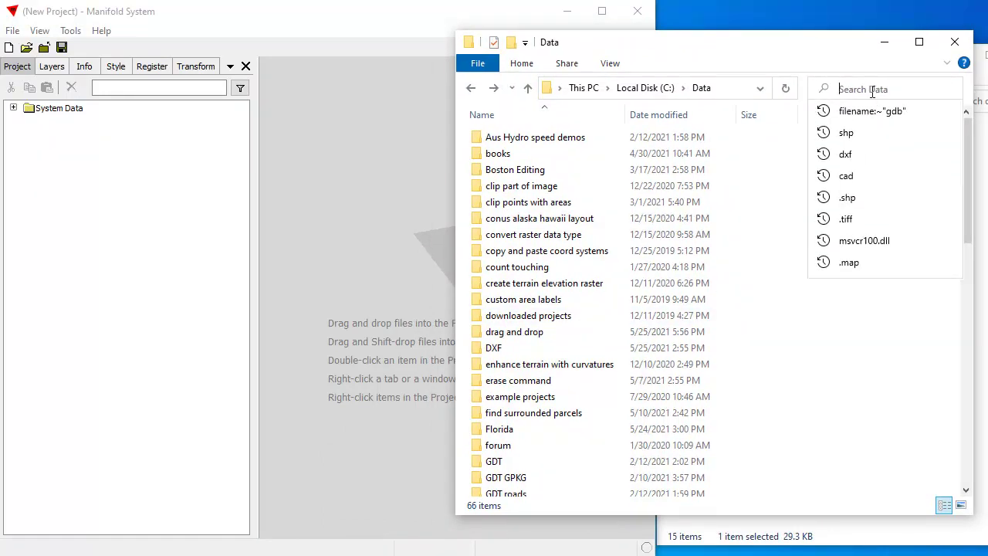
left_click(884, 111)
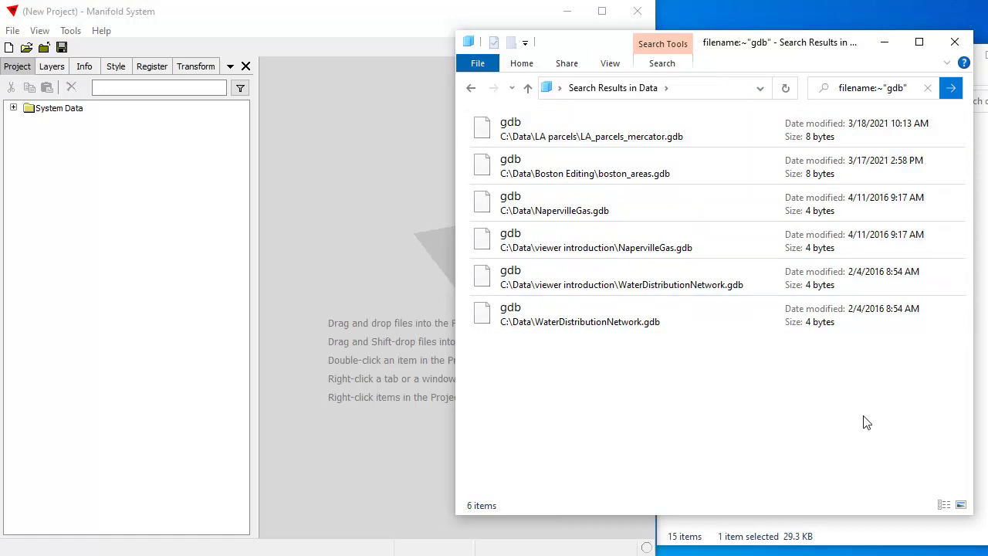
Link the geodatabase into the project using the gdb file found in C:\Data\Boston Editing\boston_areas.gdb.
left_click(654, 176)
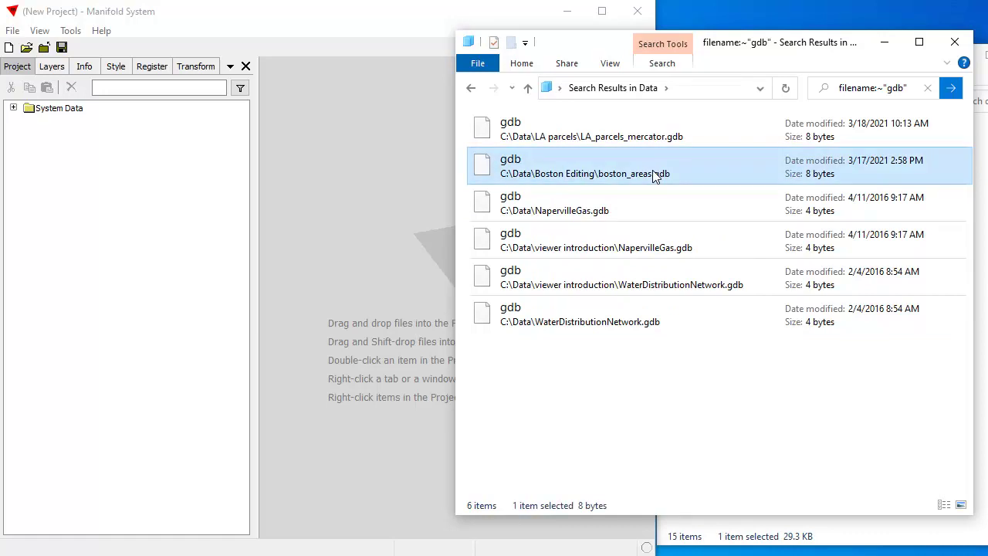
left_click_drag(663, 176, 132, 206)
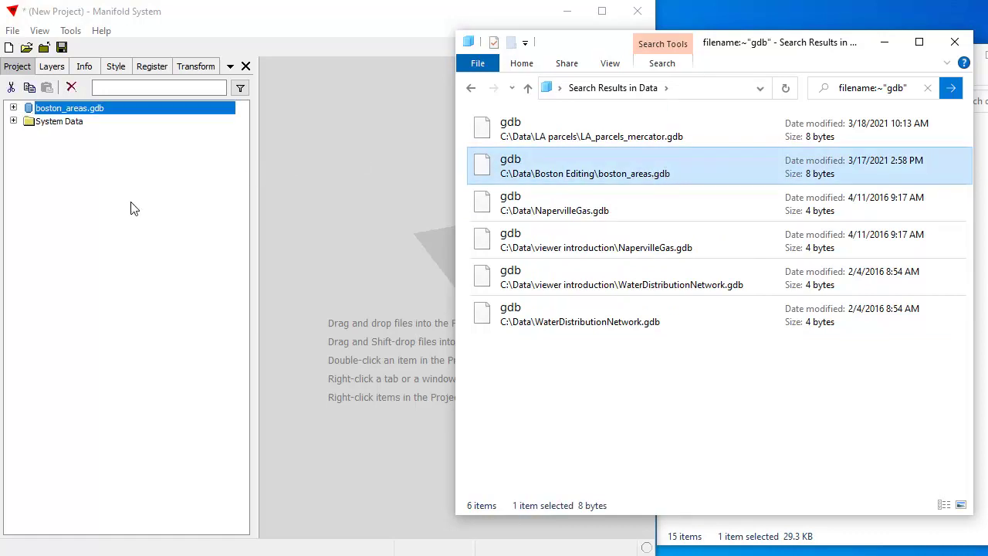
left_click(412, 32)
Open the areas drawing in the areas_Table folder of boston_areas.gdb, examine it up close and return to the gdb search results.
left_click(13, 108)
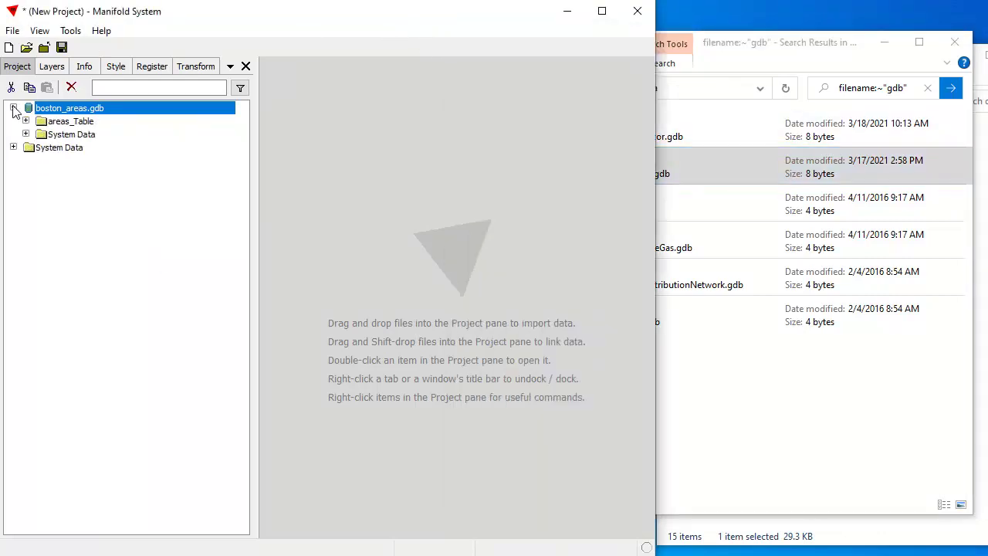
left_click(26, 121)
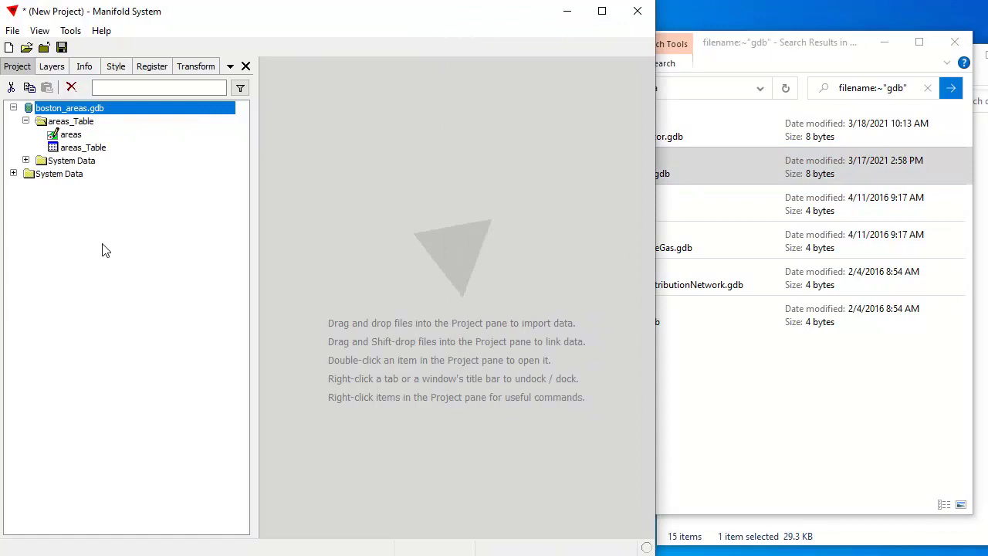
double_click(71, 135)
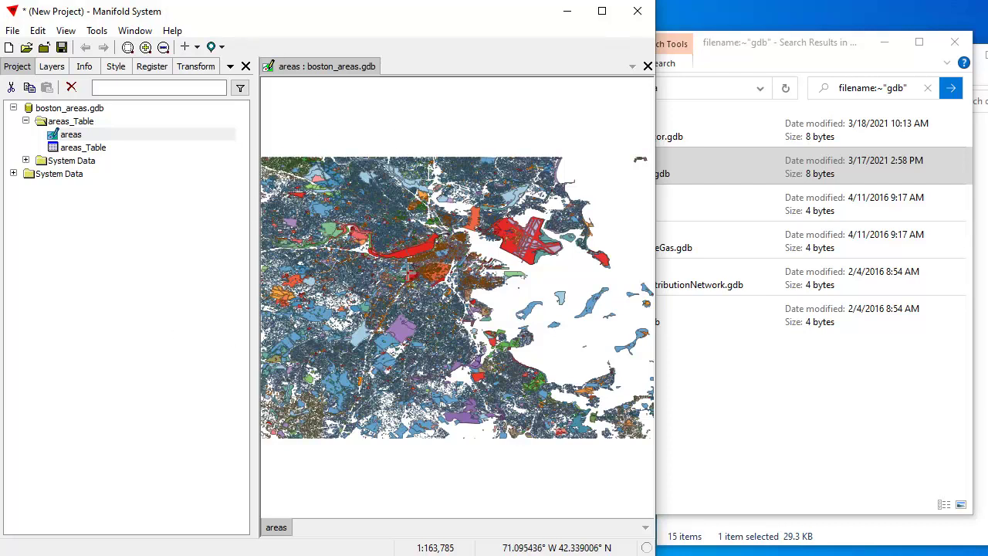
scroll(493, 305, "up", 3)
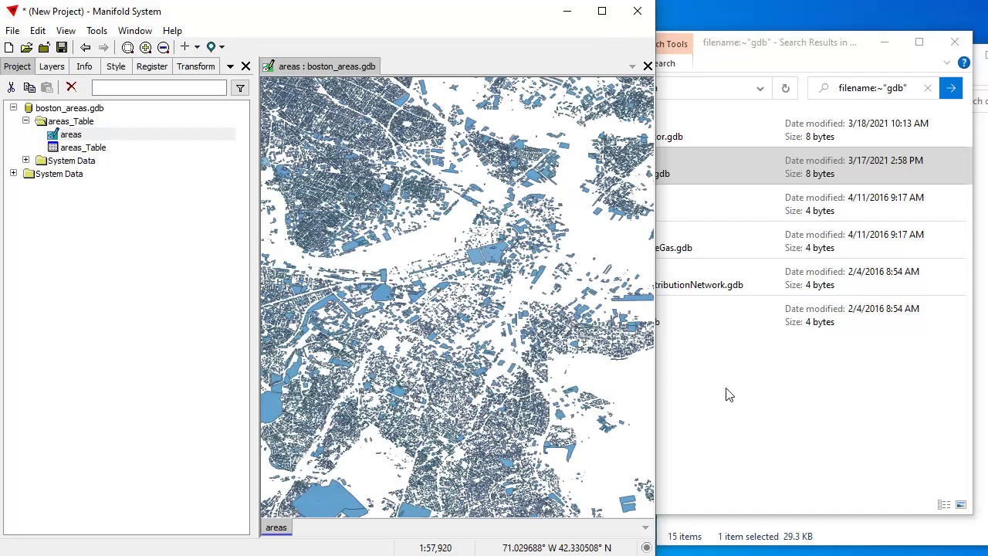
left_click(830, 59)
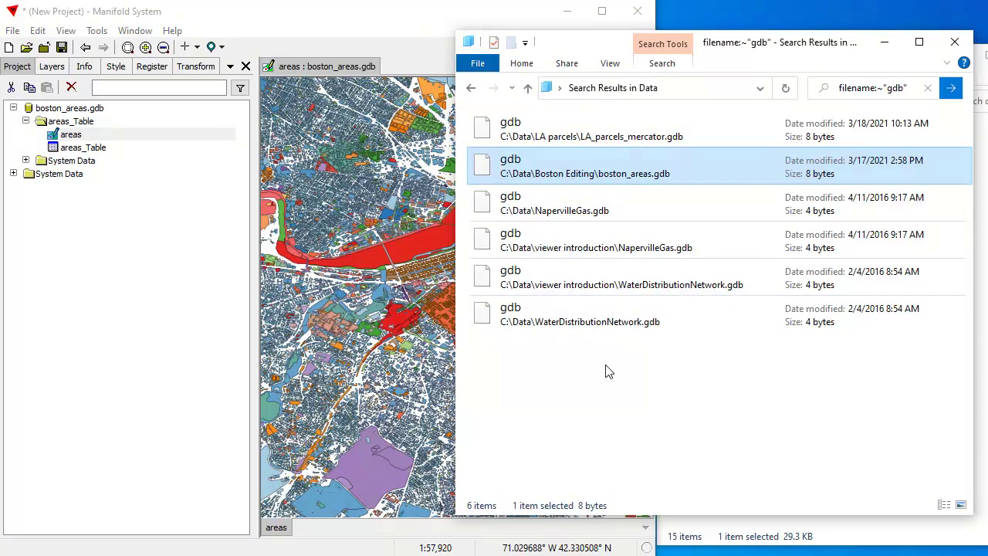
Import Unesco sites 2017.shp from the drag and drop folder into the linked boston_areas.gdb data source, accepting the confirmation.
left_click(895, 532)
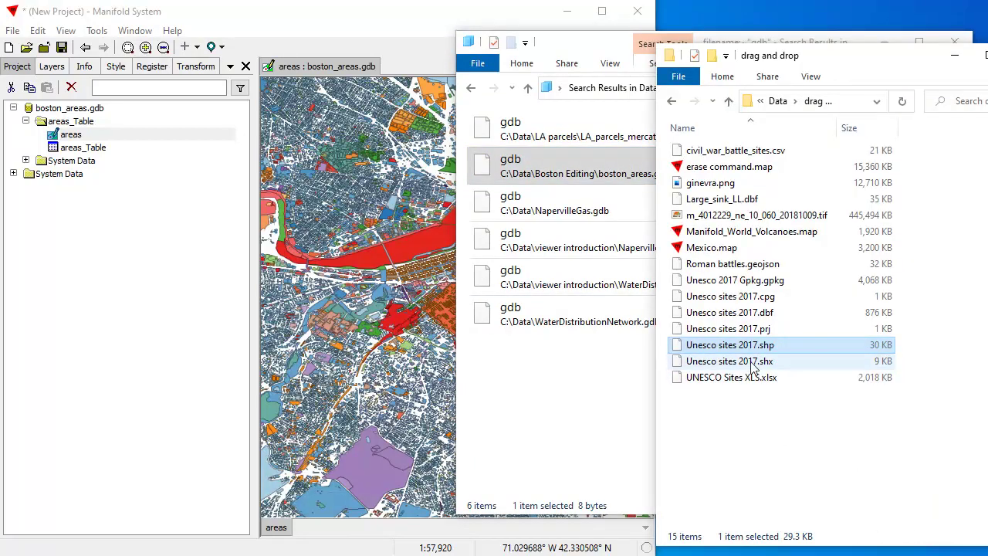
left_click(795, 352)
left_click(54, 113)
left_click_drag(795, 350, 113, 137)
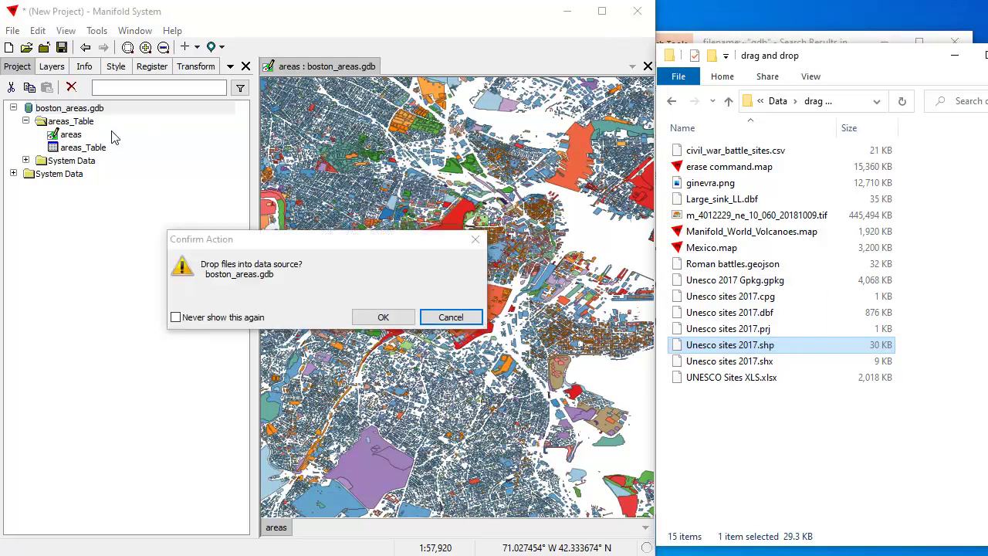
left_click(384, 316)
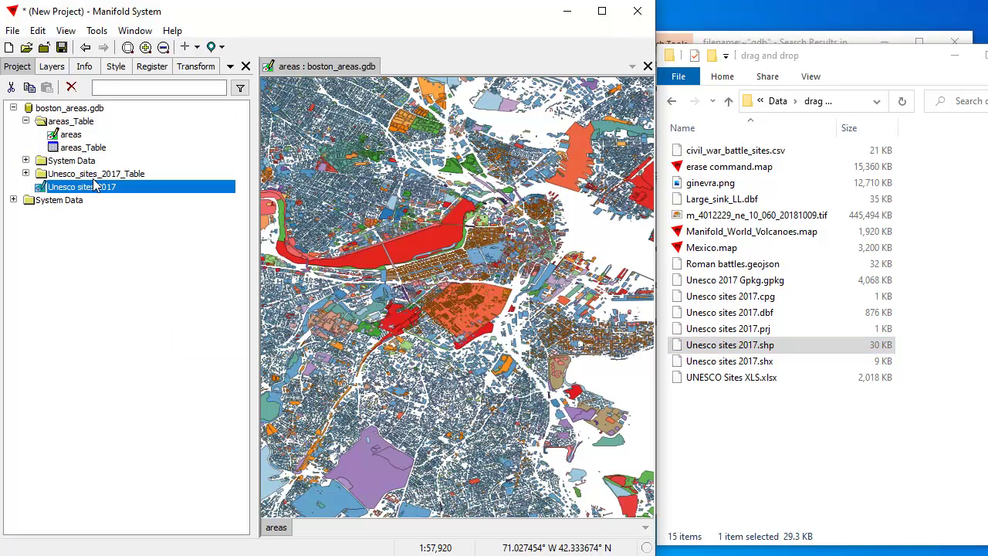
Collapse and re-expand boston_areas.gdb and open its Unesco sites 2017 drawing.
left_click(13, 108)
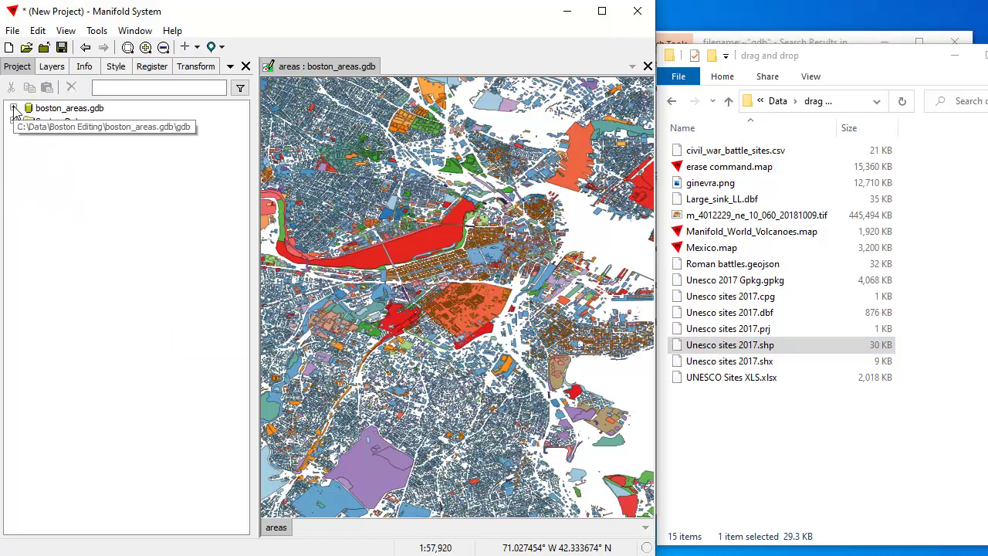
left_click(13, 108)
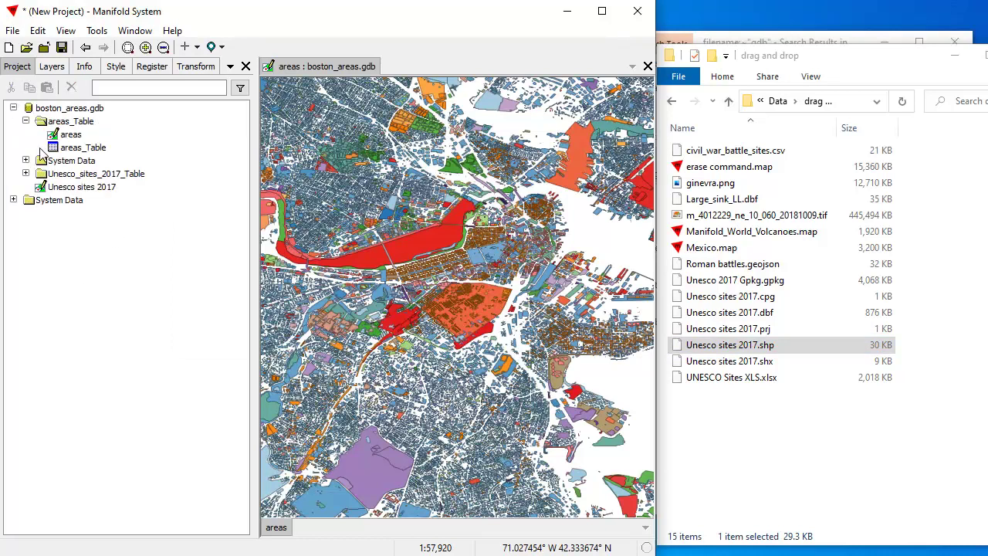
double_click(87, 189)
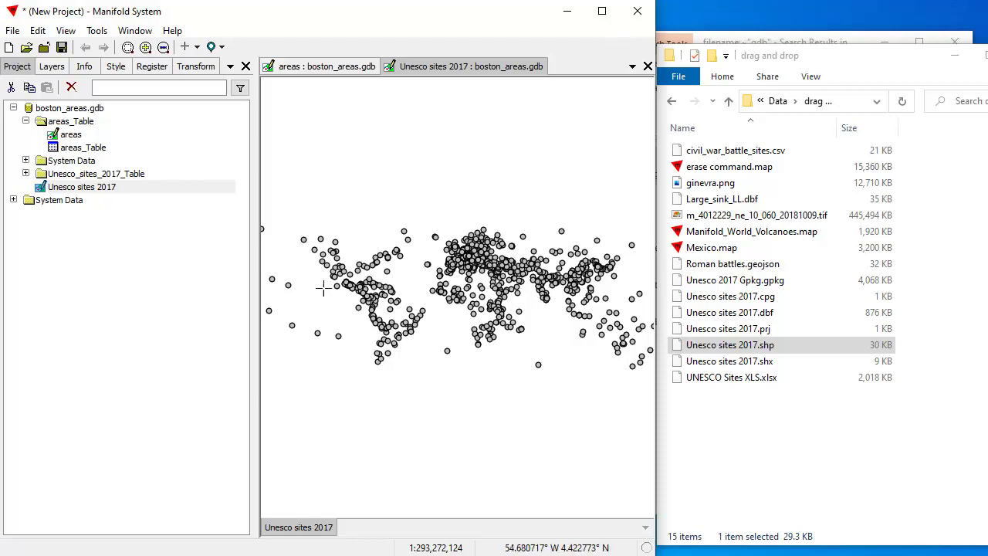
Collapse boston_areas.gdb and import Unesco sites 2017.shp into the main project, outside the geodatabase.
left_click(53, 109)
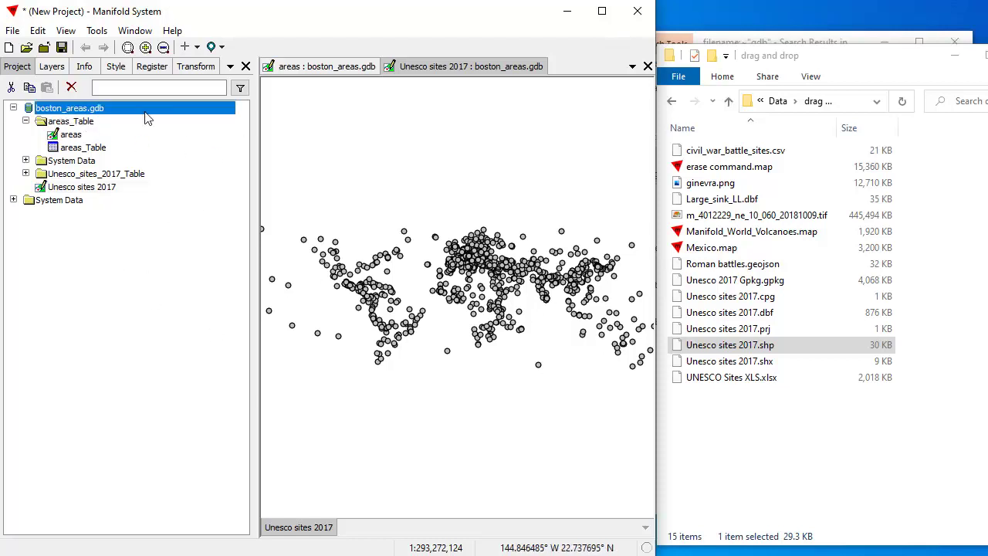
left_click(91, 110)
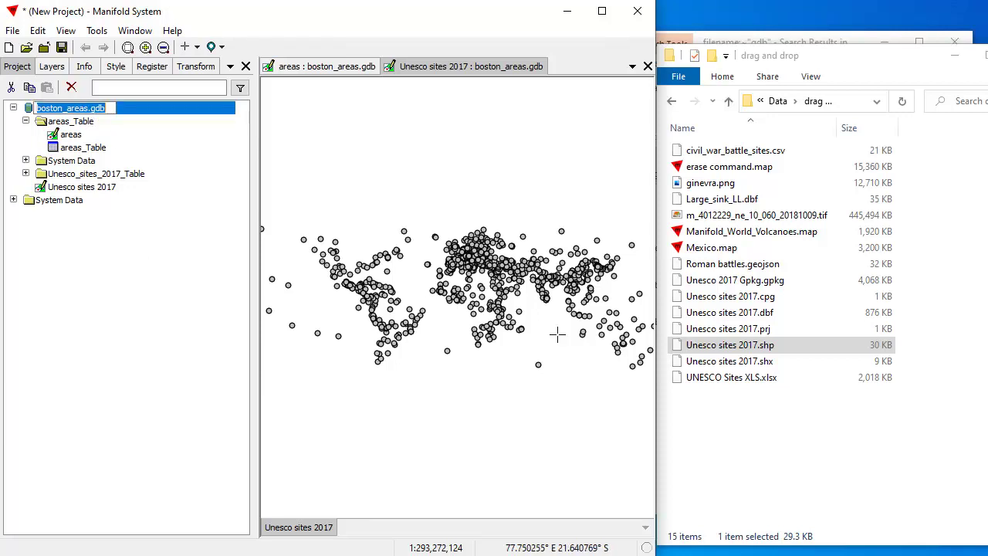
left_click(66, 244)
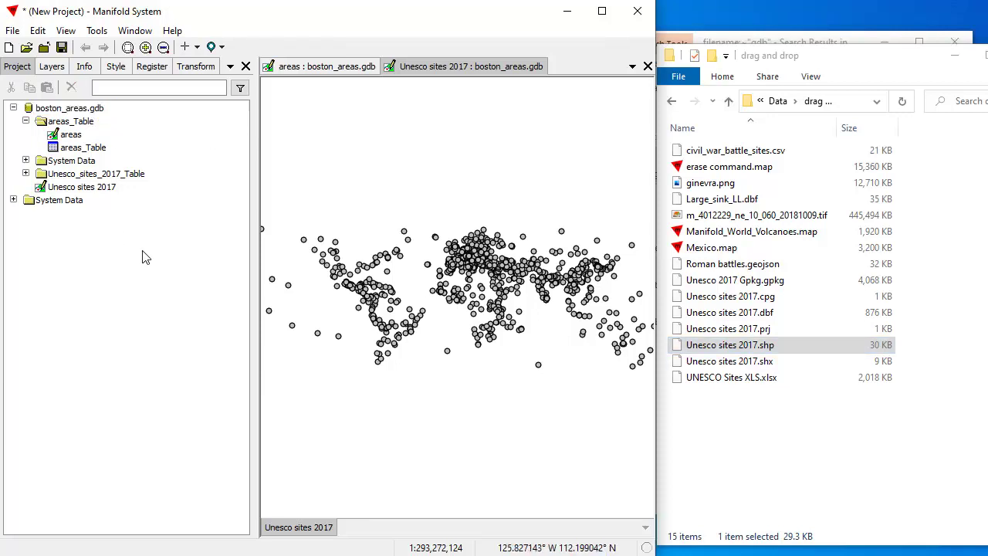
left_click(13, 108)
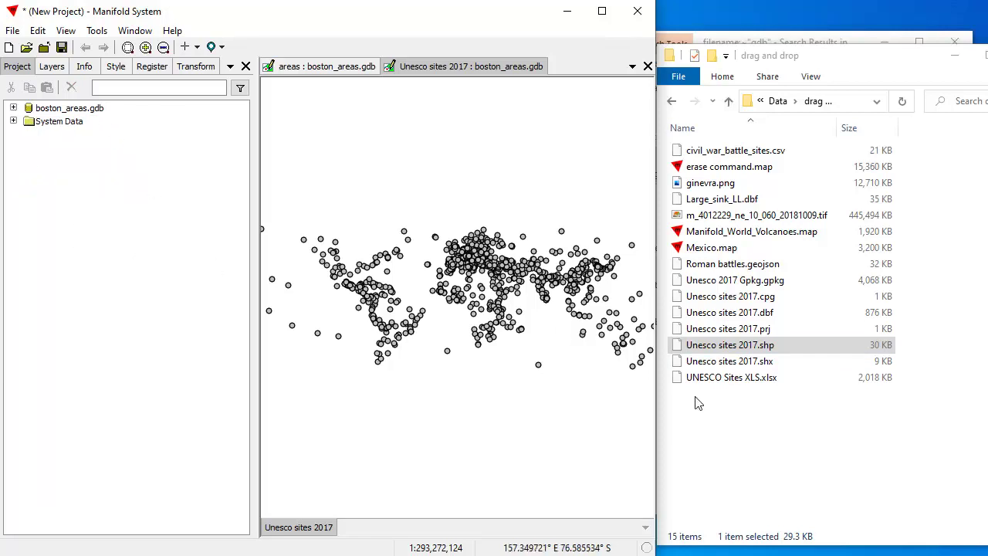
left_click_drag(800, 348, 116, 252)
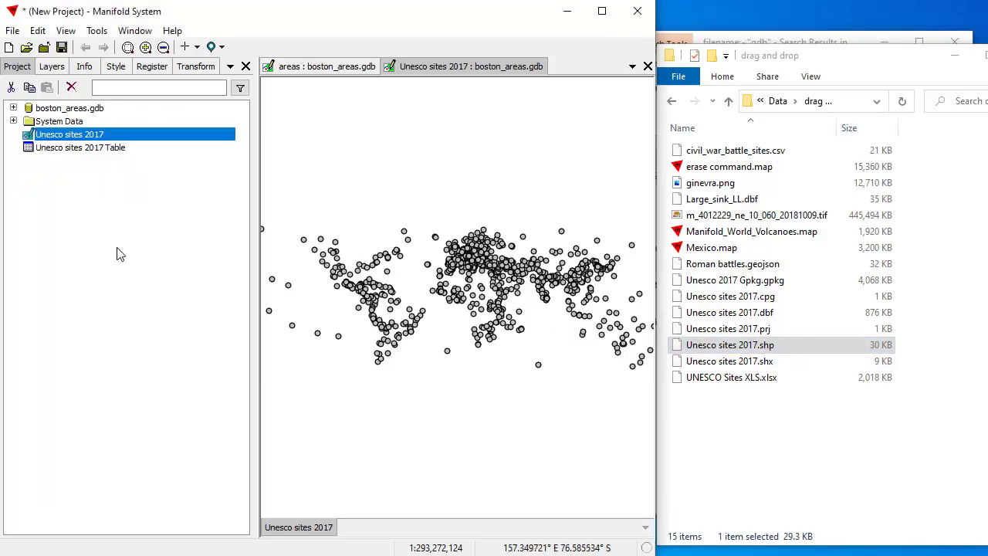
left_click(127, 322)
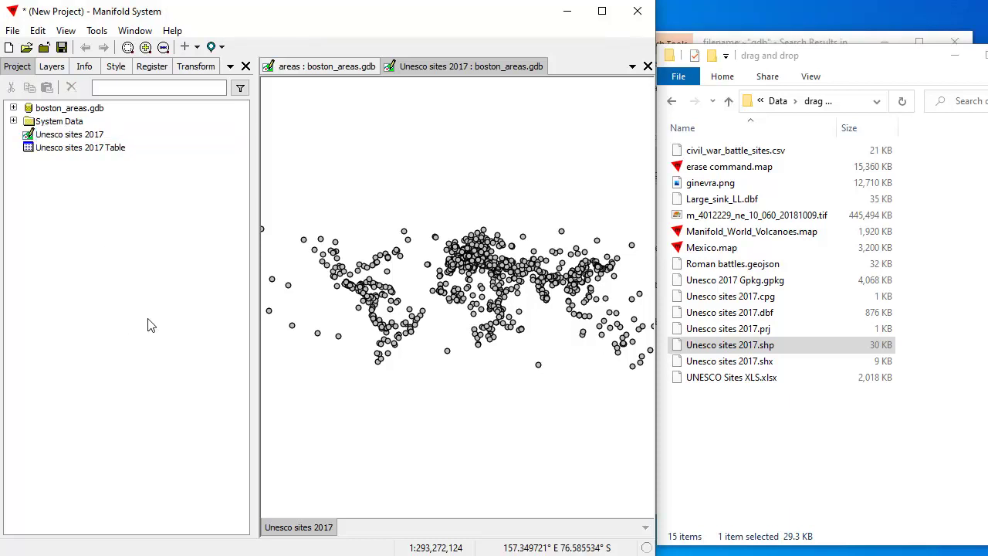
Clear the gdb search in File Explorer and return to the C:\Data folder listing.
left_click(840, 37)
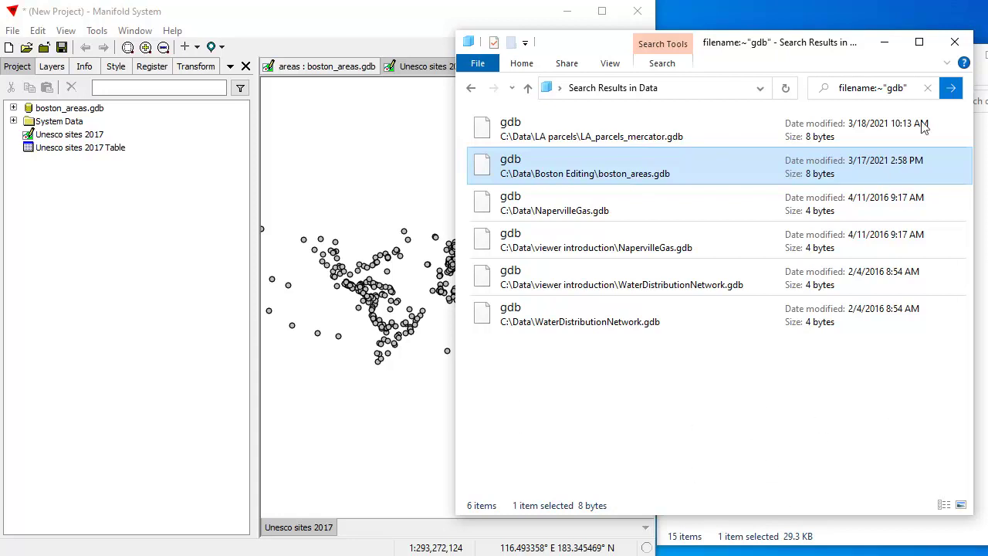
left_click(926, 91)
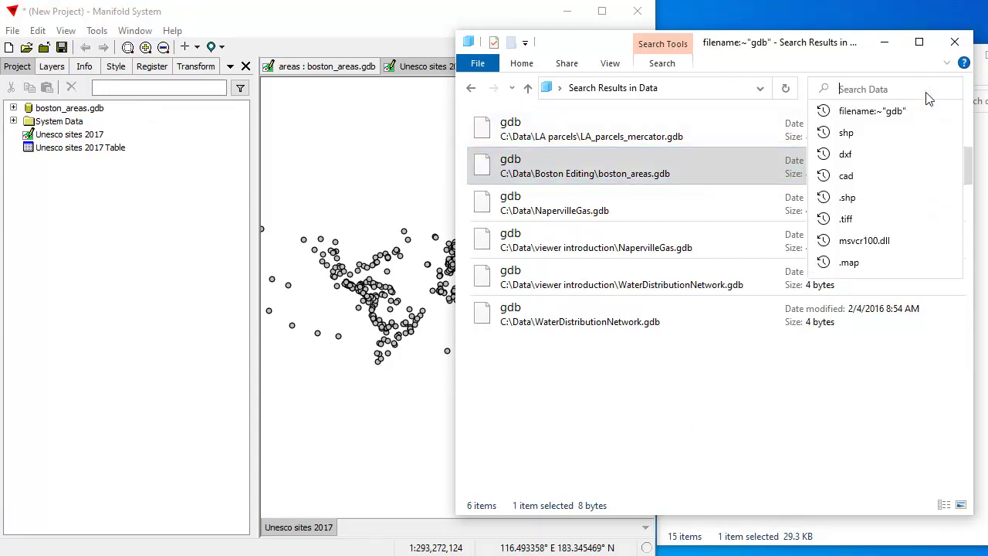
left_click(471, 89)
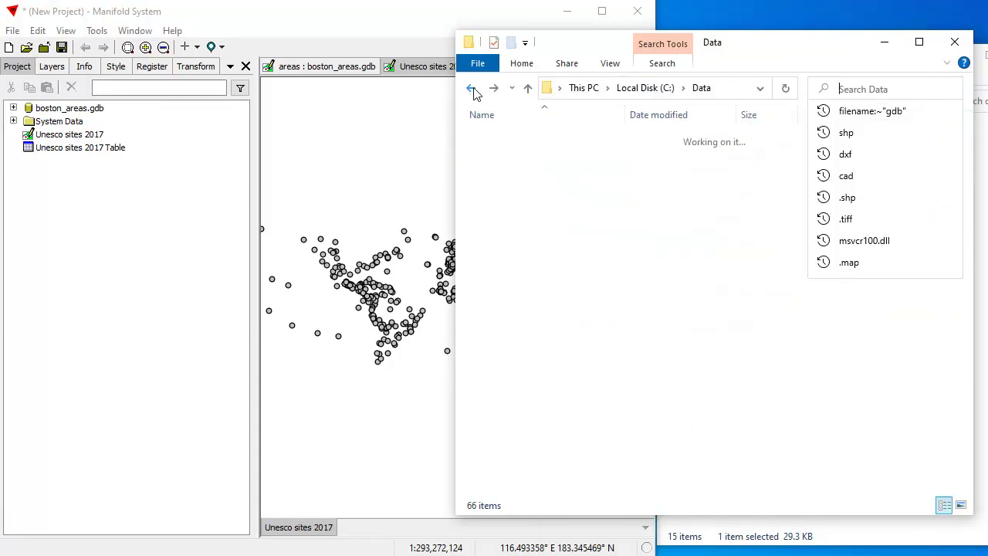
left_click(829, 348)
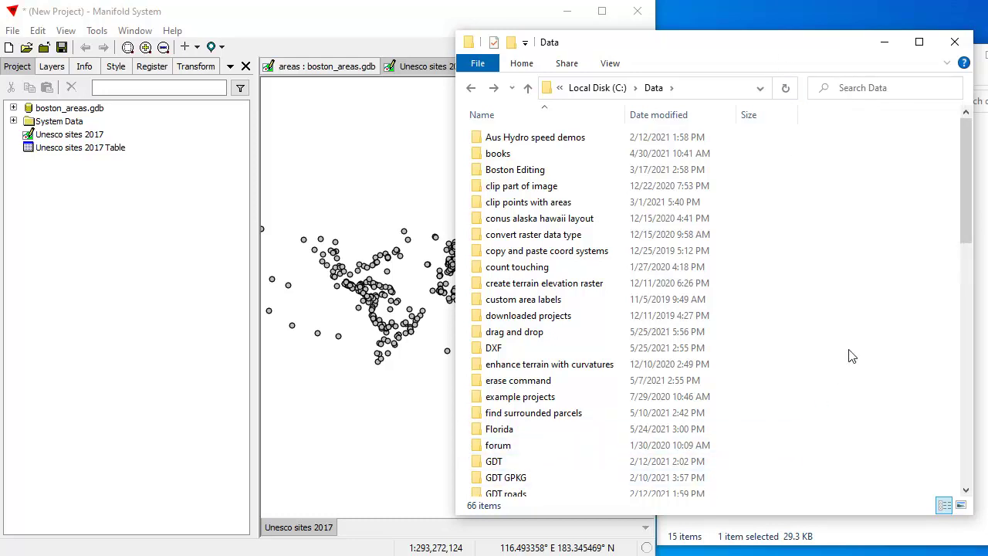
Start a new project without saving the one containing the Boston geodatabase.
left_click(364, 29)
left_click(12, 31)
left_click(37, 47)
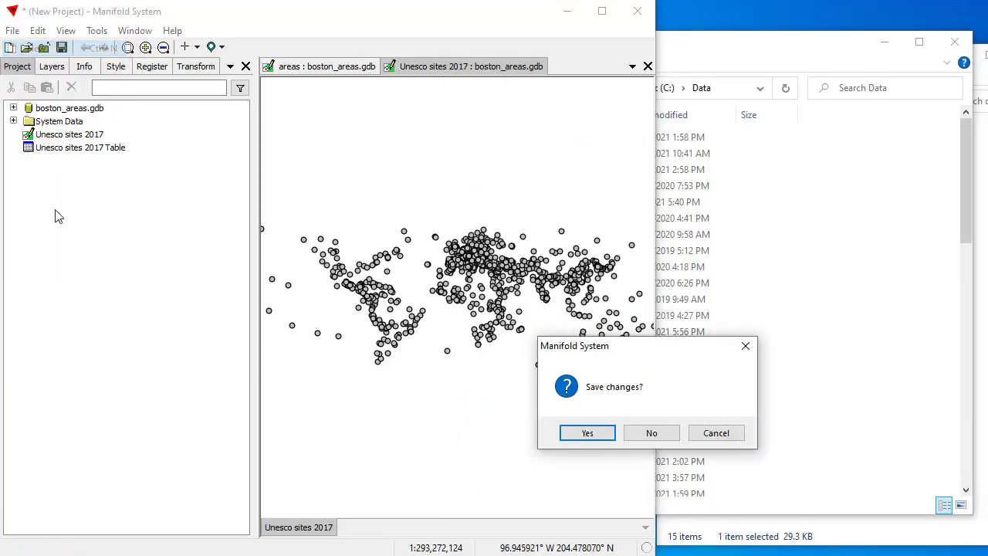
left_click(652, 433)
Search the C:\Data folder in File Explorer for shp.
left_click(777, 55)
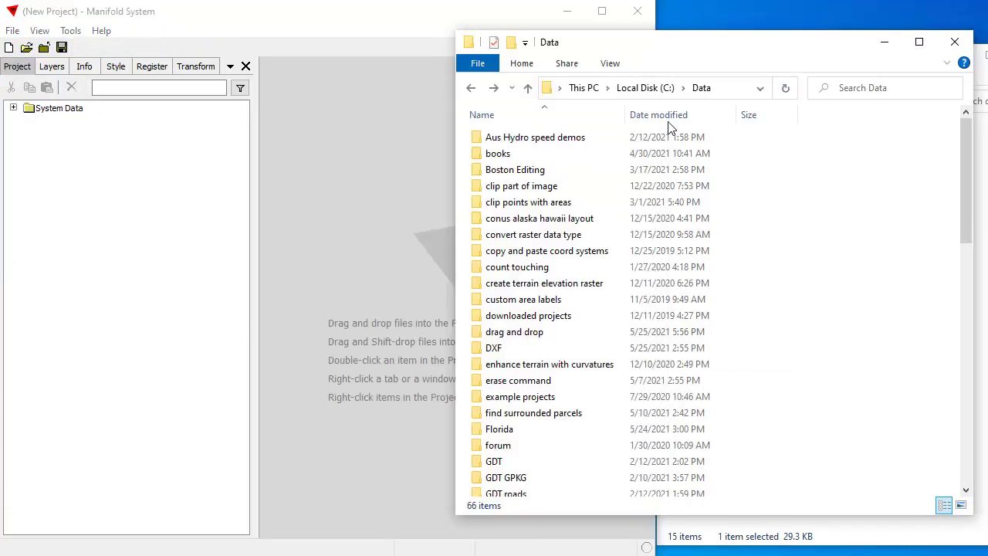
left_click(884, 91)
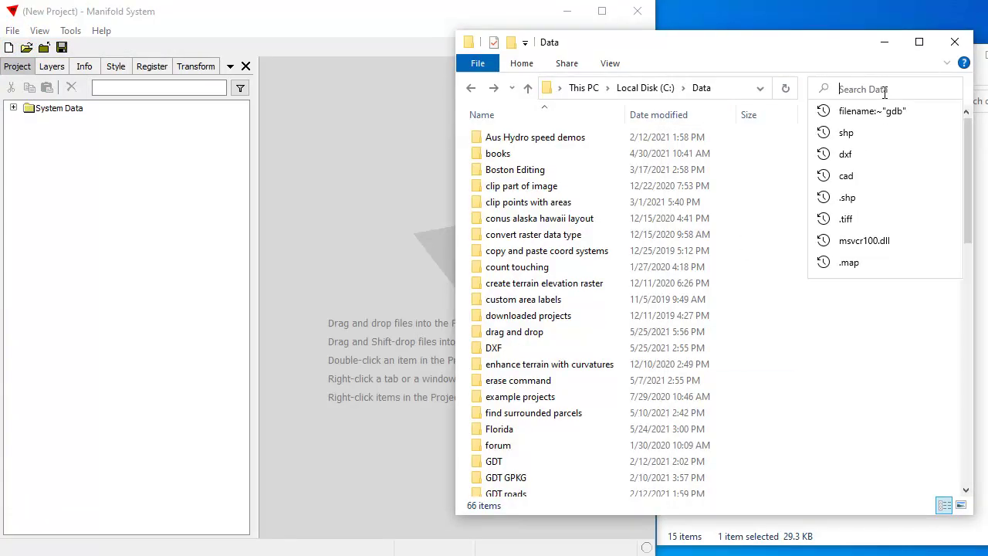
type("shp")
key("Return")
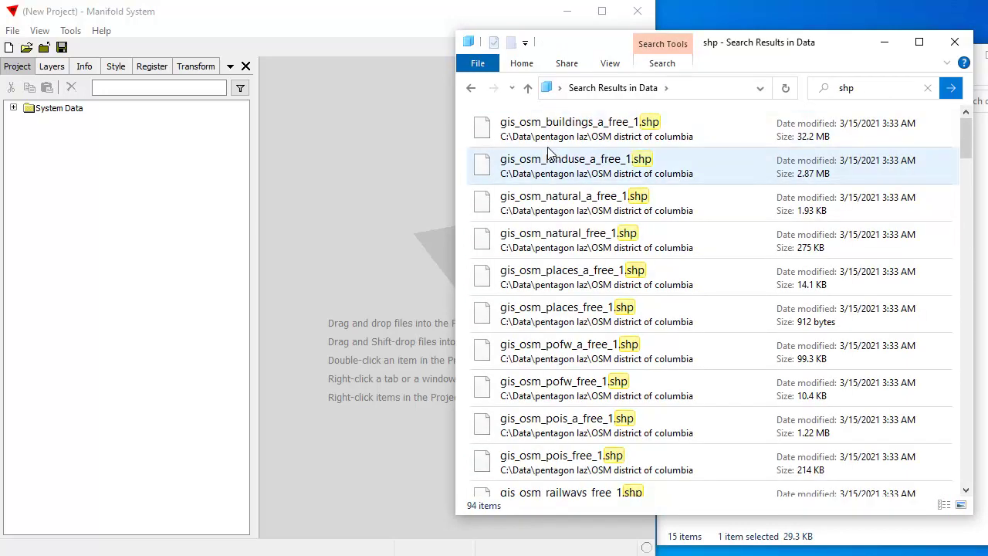
Import gis_osm_buildings_a_free_1.shp (OSM district of columbia), ct_zcta.shp (open space) and MexLatLon.shp together from the search results into the project.
left_click(599, 130)
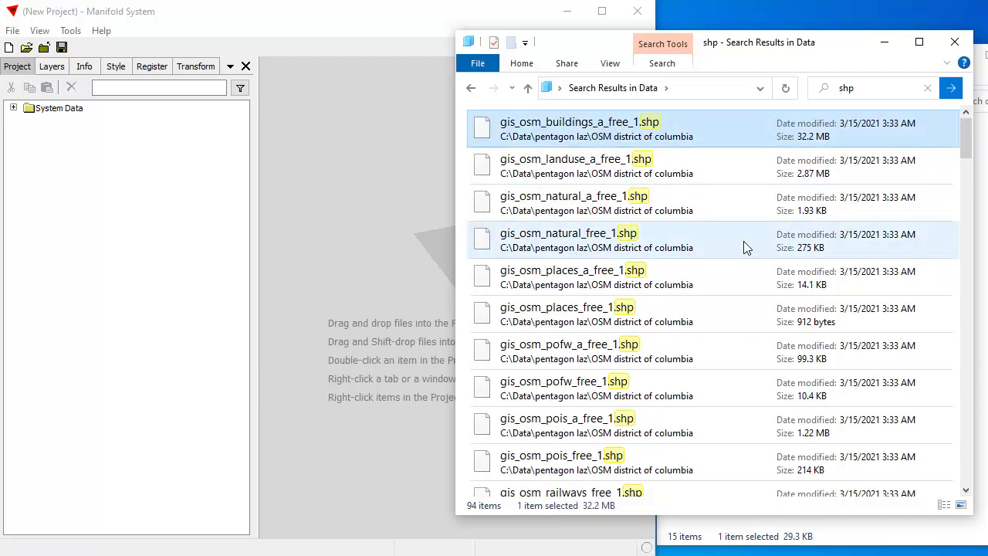
scroll(742, 242, "down", 3)
scroll(741, 244, "down", 3)
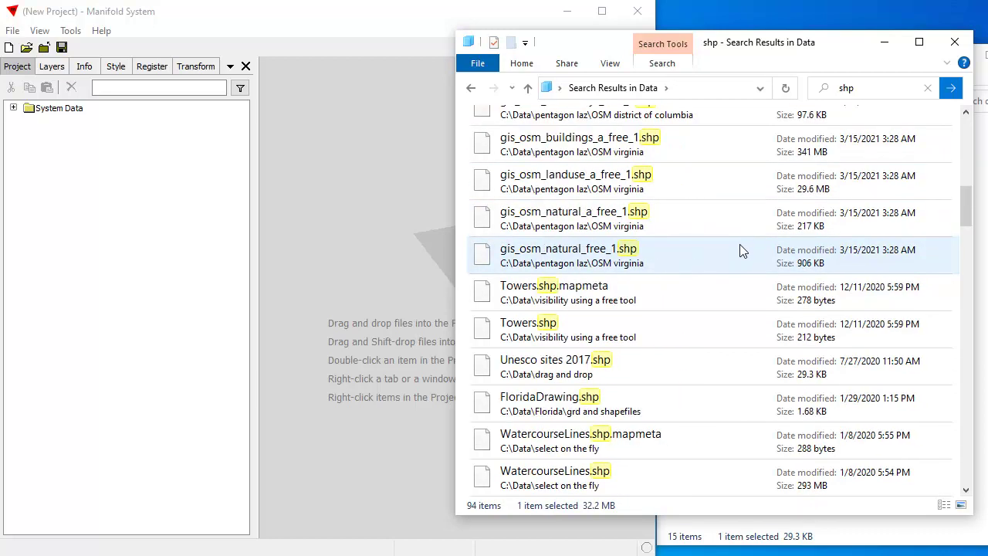
scroll(739, 244, "down", 2)
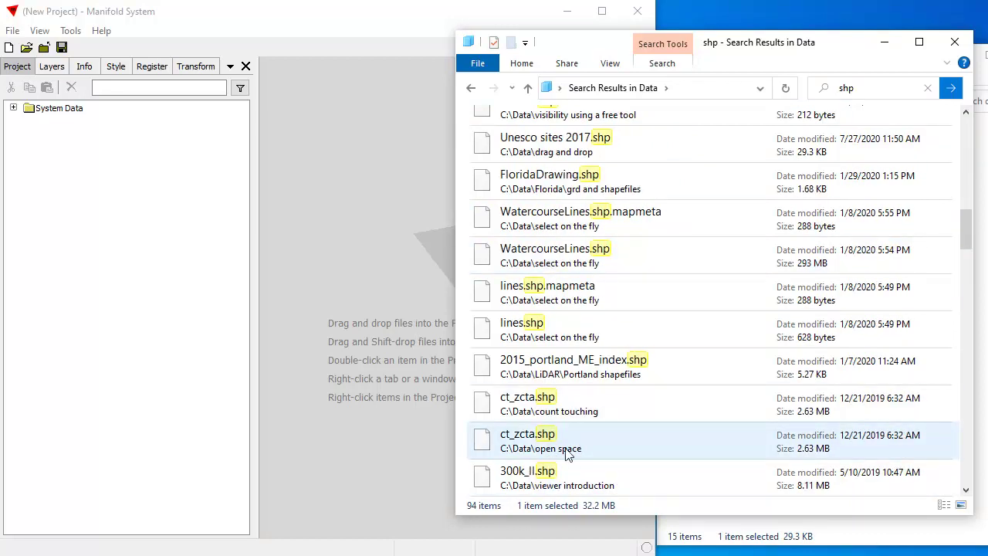
left_click(577, 448, "ctrl")
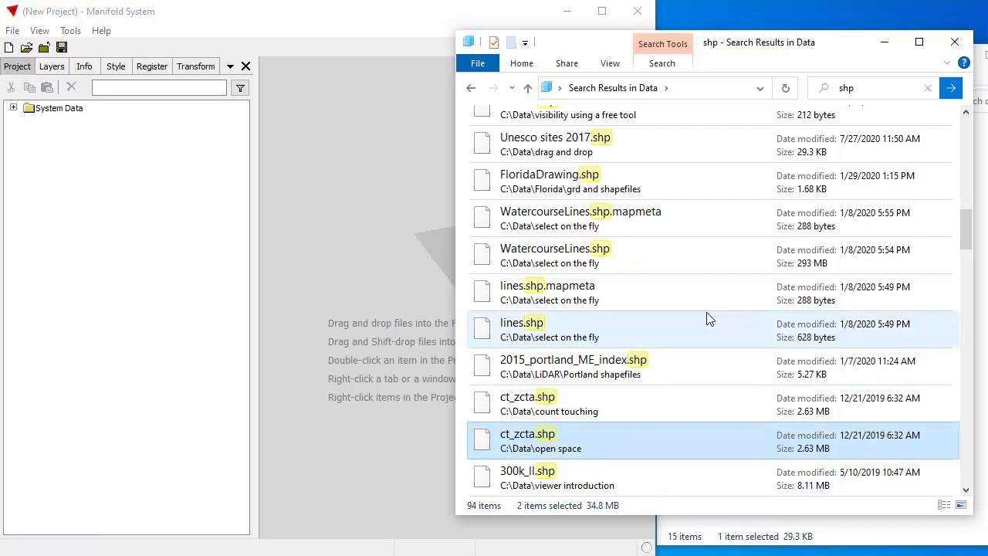
scroll(702, 315, "down", 2)
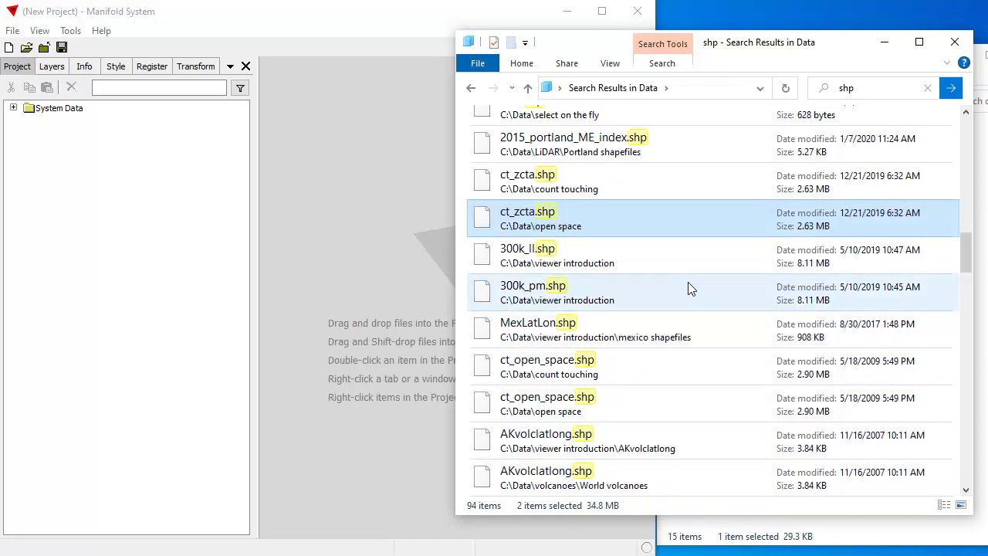
left_click(575, 334, "ctrl")
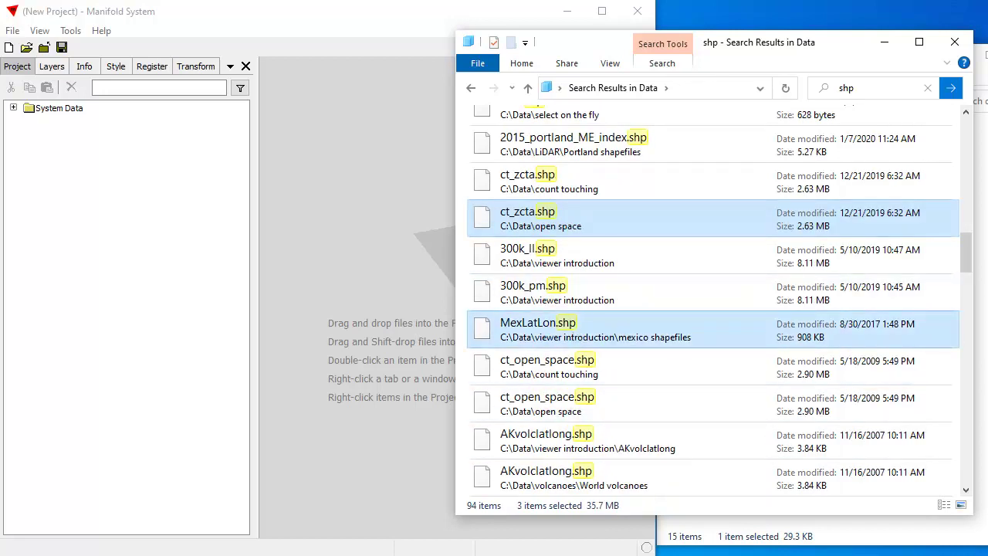
left_click_drag(965, 266, 984, 257)
left_click_drag(700, 307, 126, 273)
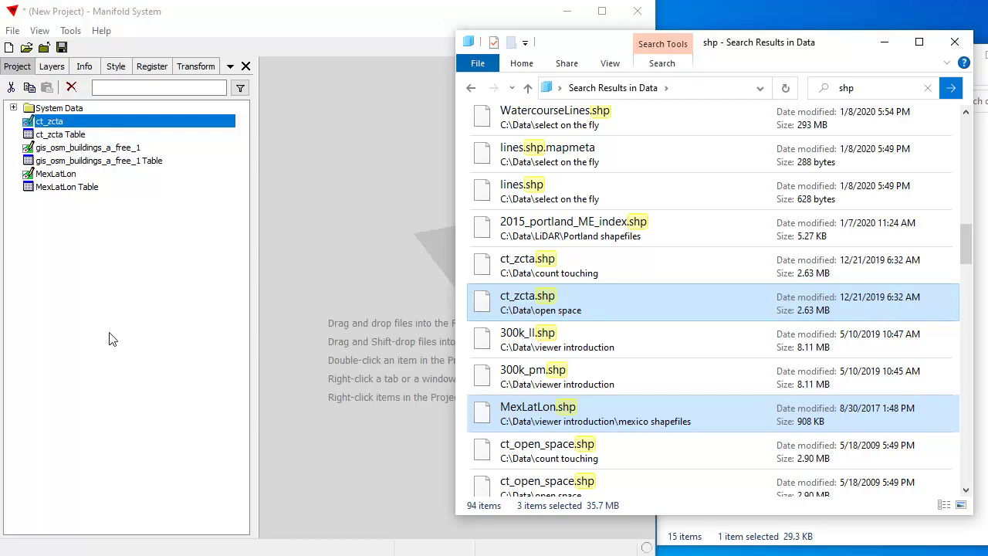
Start a new project without saving and link the same three selected shapefiles into it instead of importing them.
left_click(8, 47)
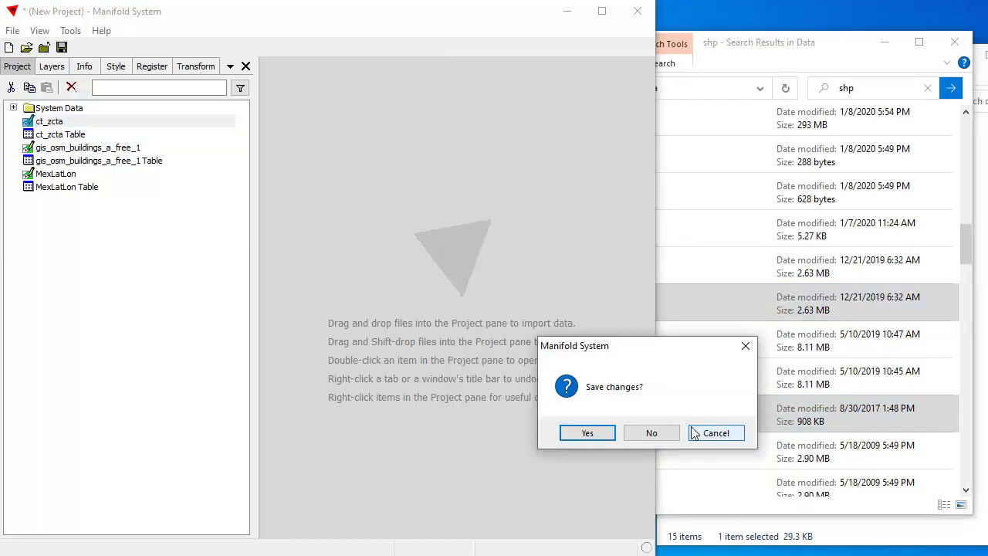
left_click(651, 433)
left_click(838, 49)
left_click_drag(677, 305, 109, 256)
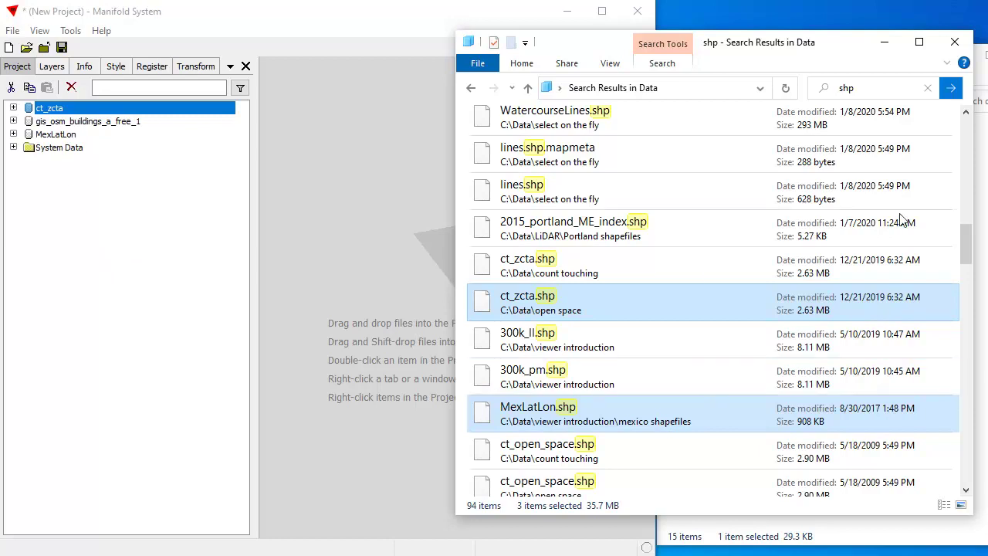
left_click_drag(964, 236, 948, 161)
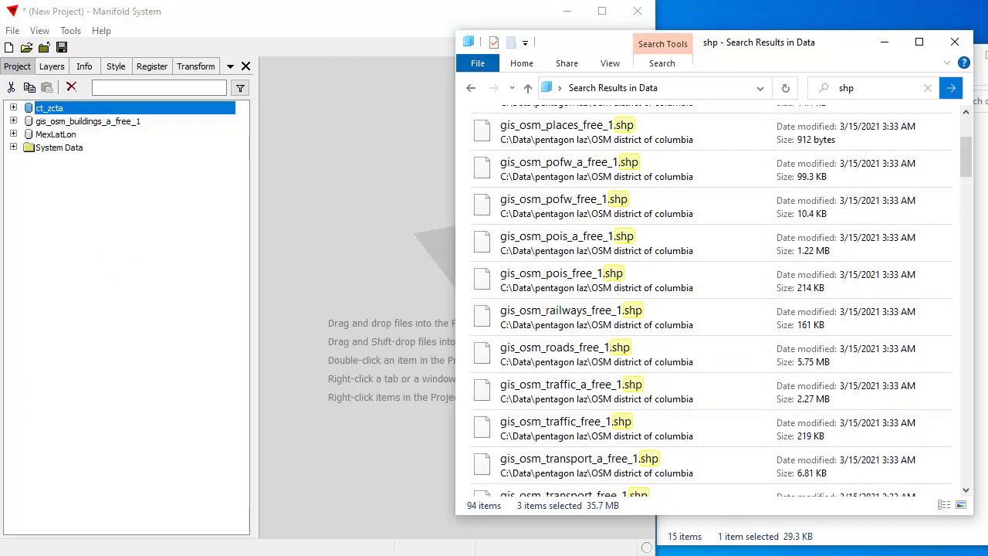
Expand the three linked data sources and examine the MexLatLon and gis_osm_buildings_a_free_1 drawings.
left_click(14, 108)
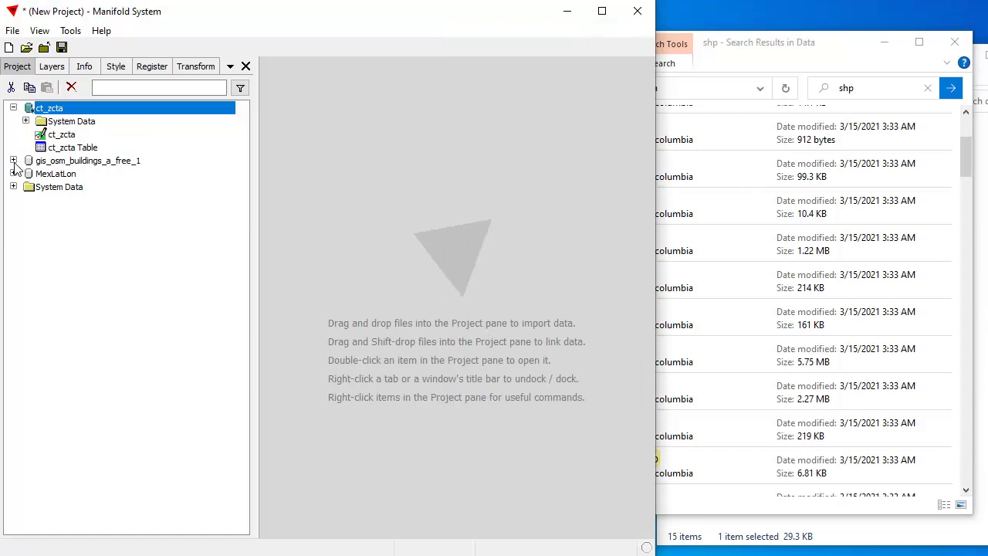
left_click(13, 160)
left_click(13, 212)
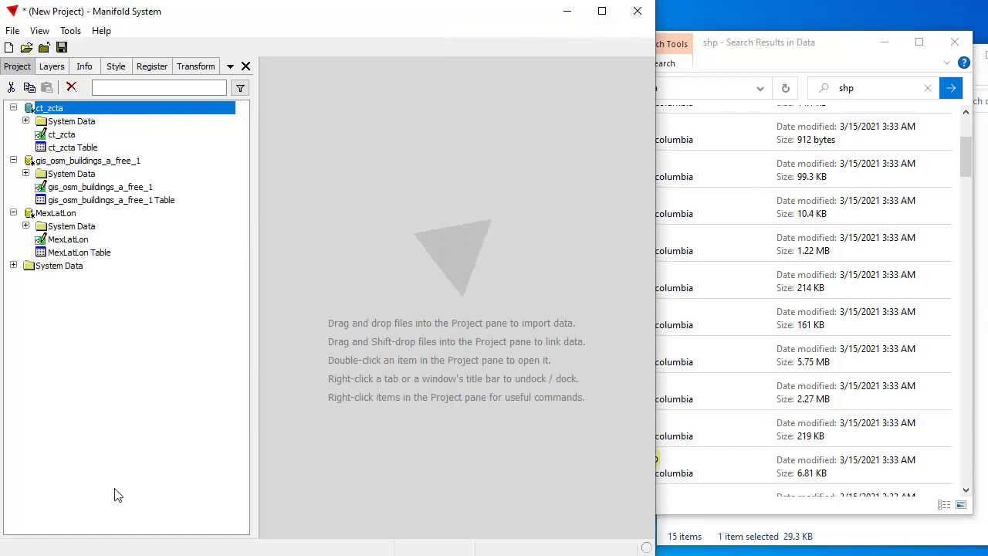
double_click(82, 243)
double_click(124, 189)
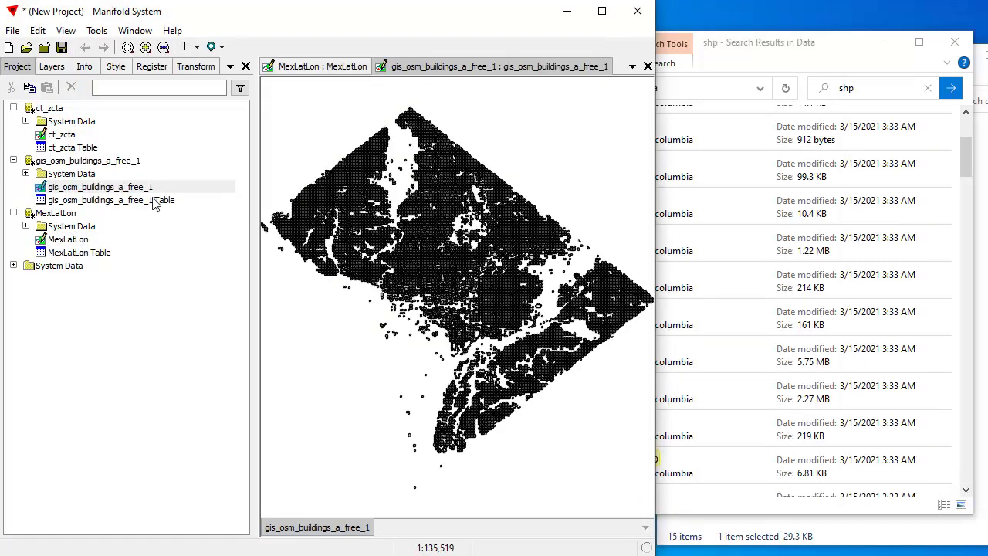
scroll(409, 270, "up", 4)
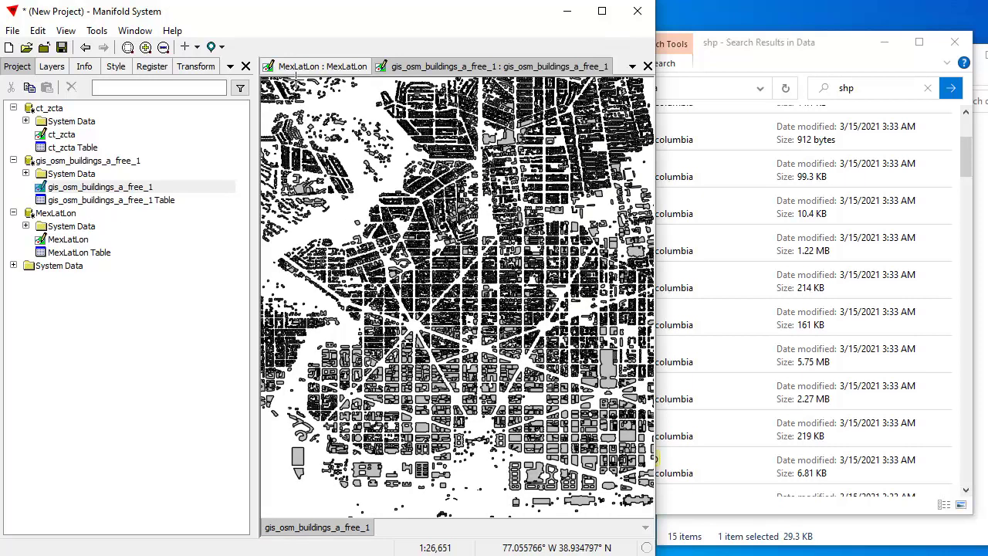
left_click(316, 67)
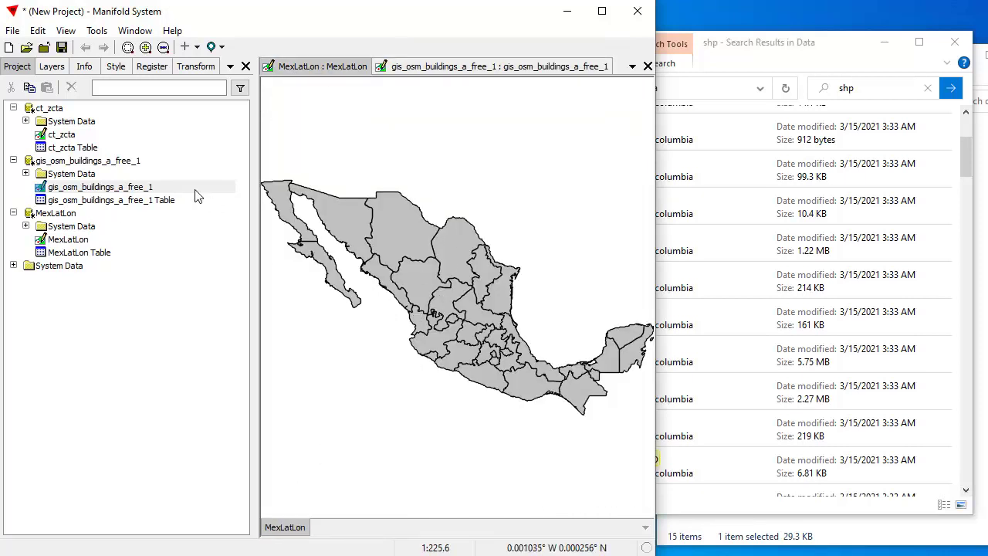
Open the drawing of the linked ct_zcta data source to view it.
double_click(63, 136)
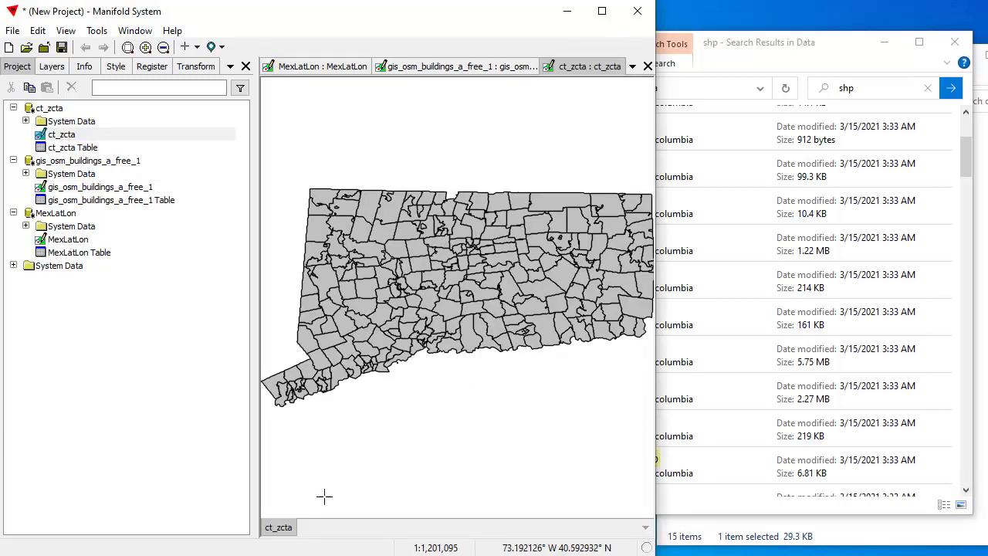
left_click(833, 61)
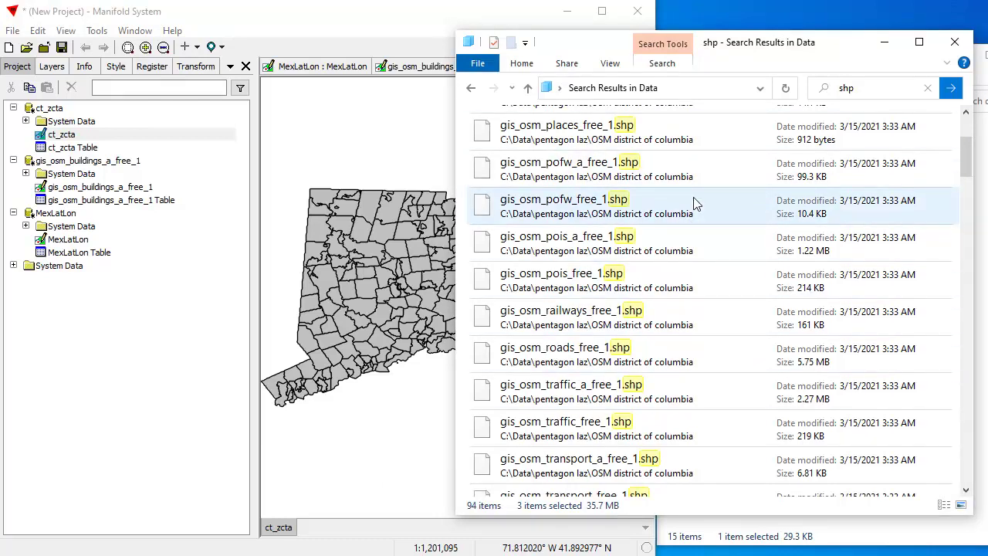
left_click(275, 24)
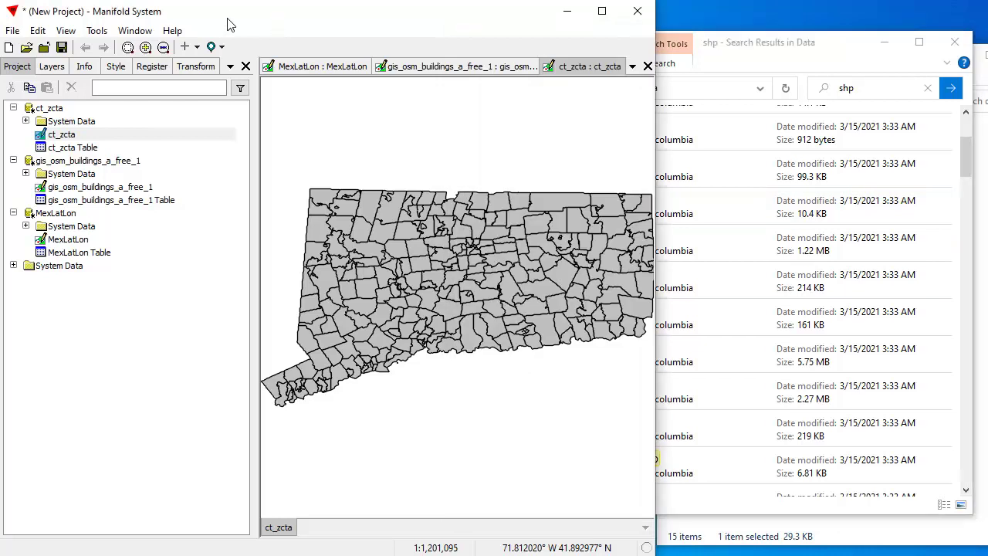
left_click(13, 31)
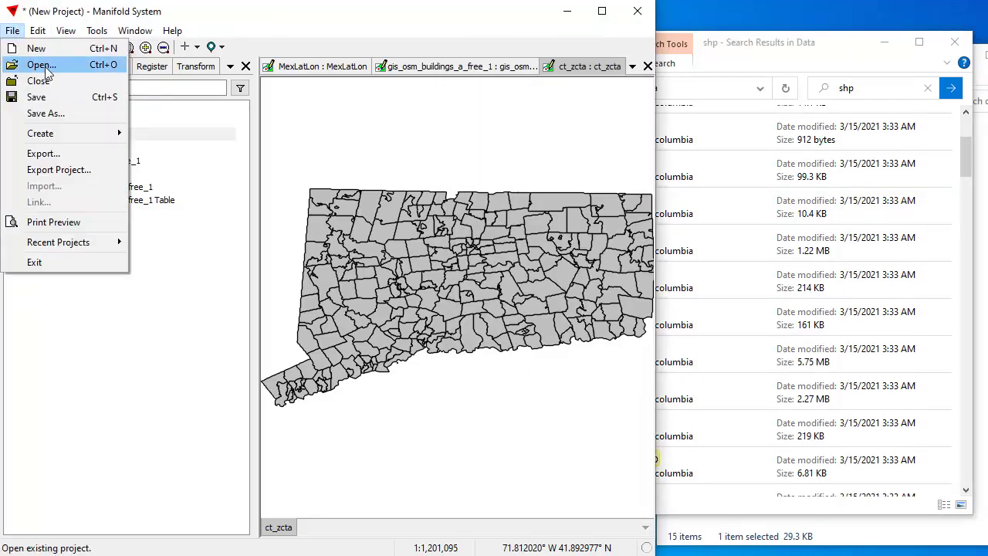
left_click(355, 33)
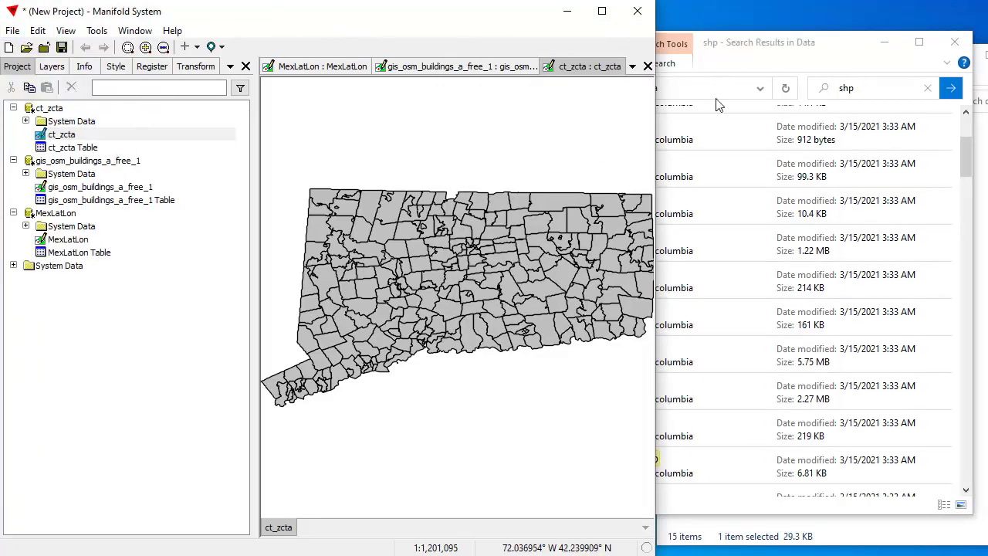
Replace the shp search in File Explorer with a search of the C:\Data folder for filename:~"gdb", and return to the Manifold project.
left_click(819, 66)
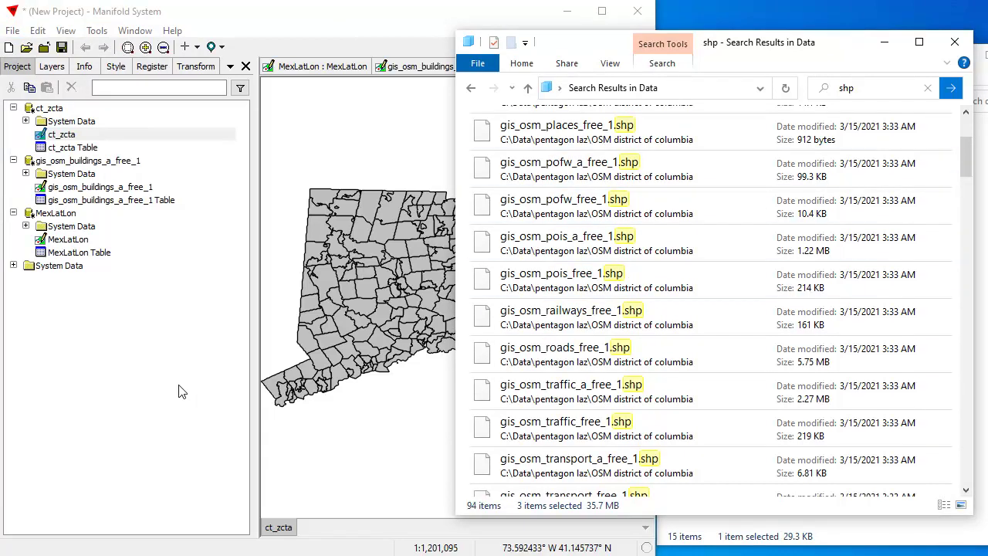
left_click(926, 87)
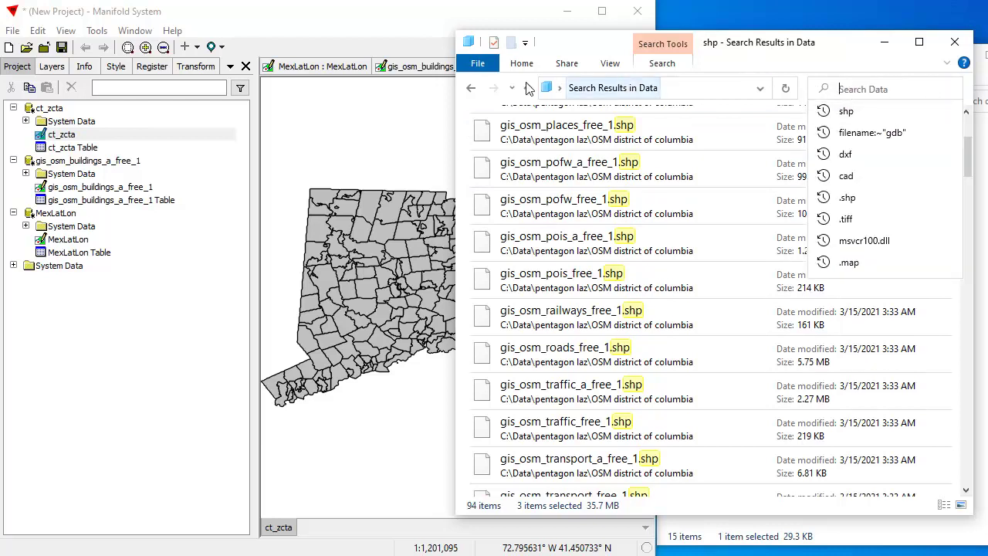
left_click(471, 88)
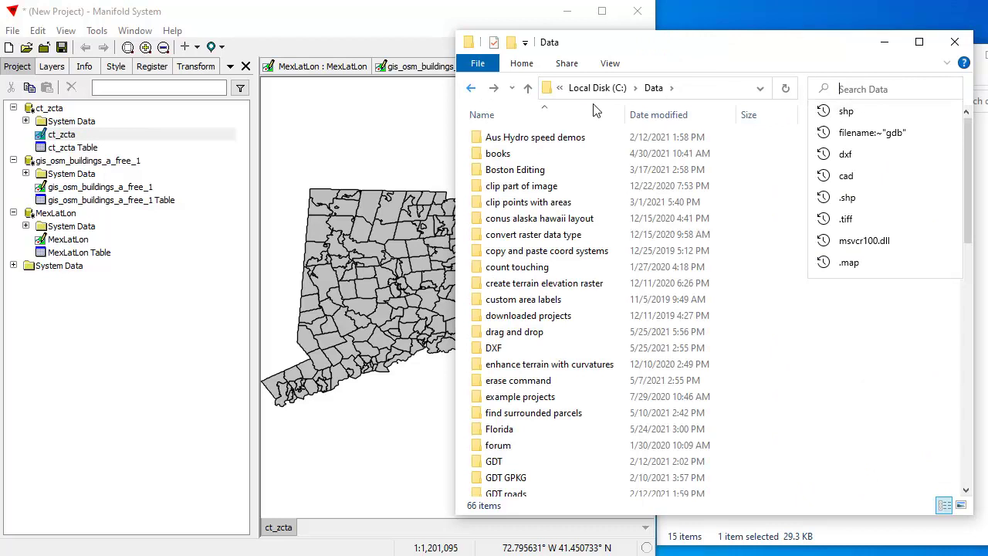
left_click(864, 134)
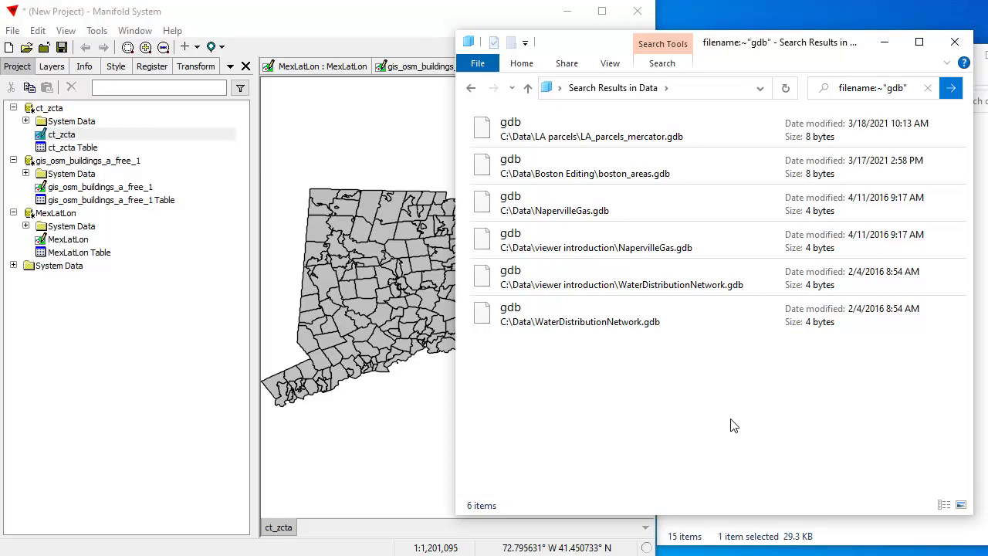
left_click(373, 17)
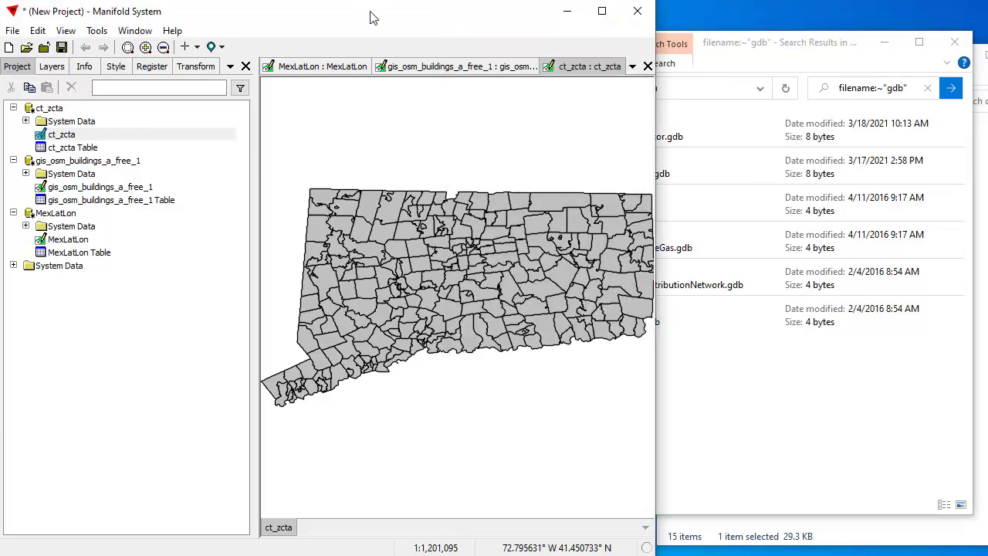